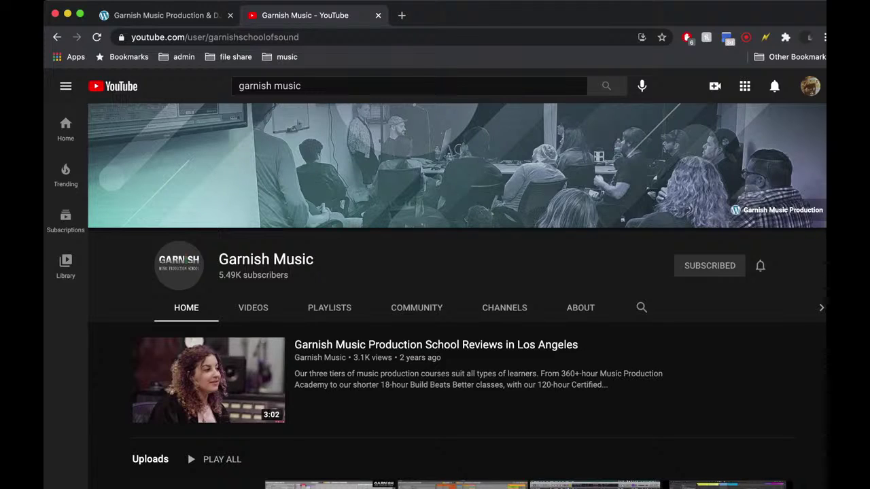
pyautogui.click(380, 86)
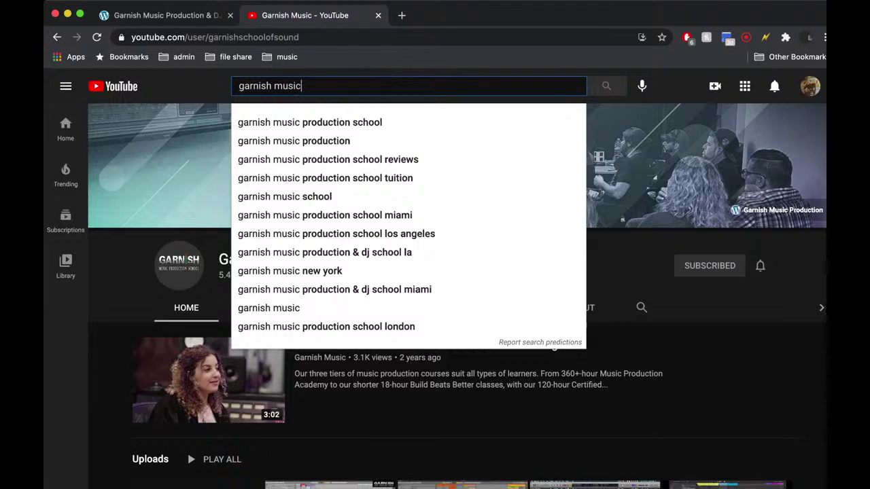
pyautogui.hotkey('ctrl', 'Tab')
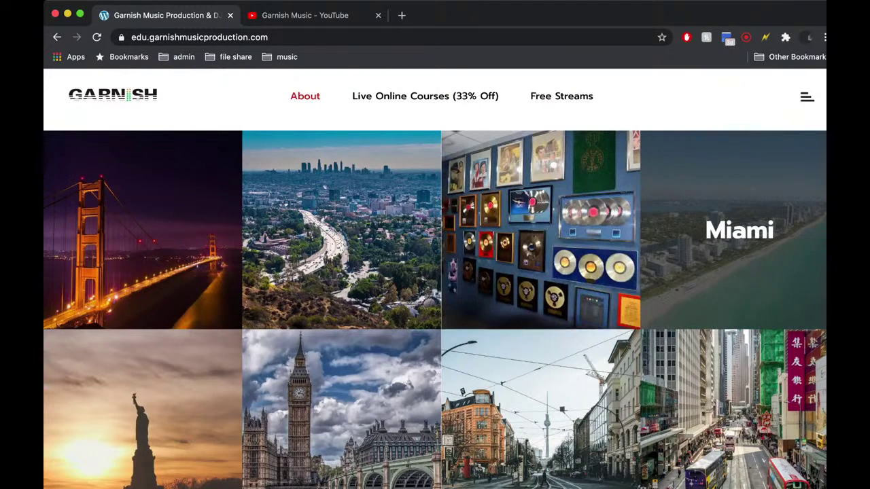
pyautogui.moveTo(426, 97)
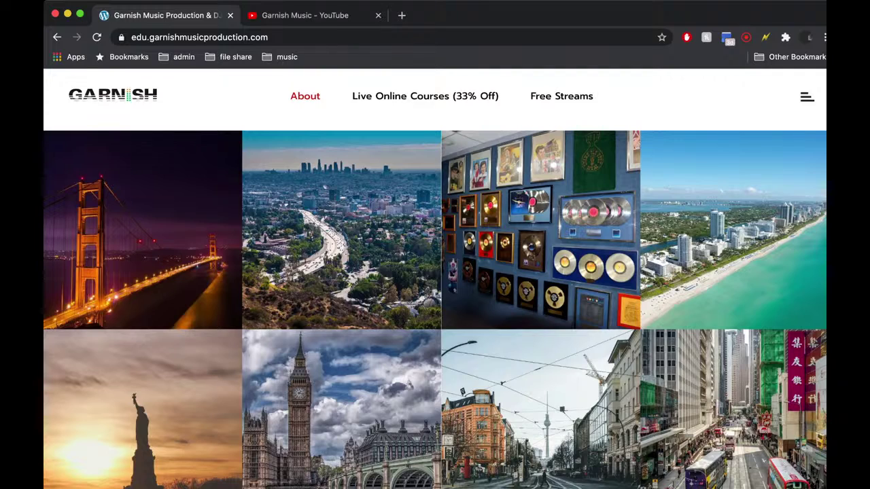
pyautogui.hotkey('ctrl', 'Tab')
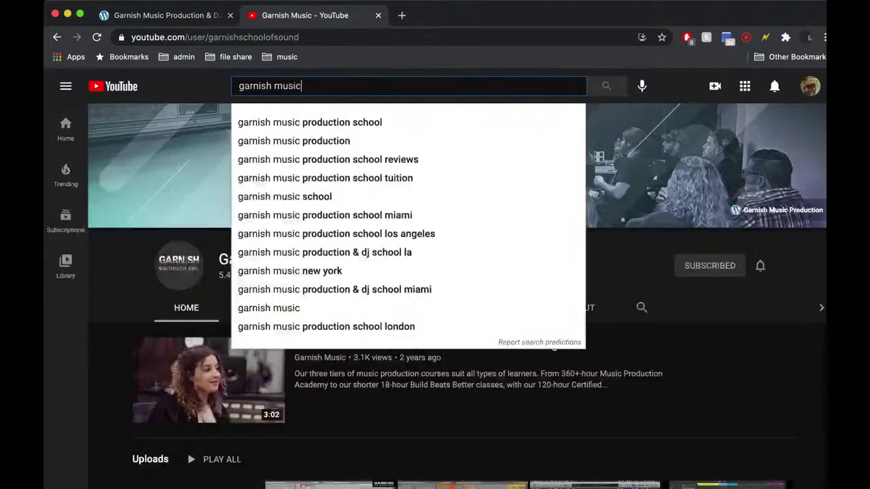
pyautogui.press('Return')
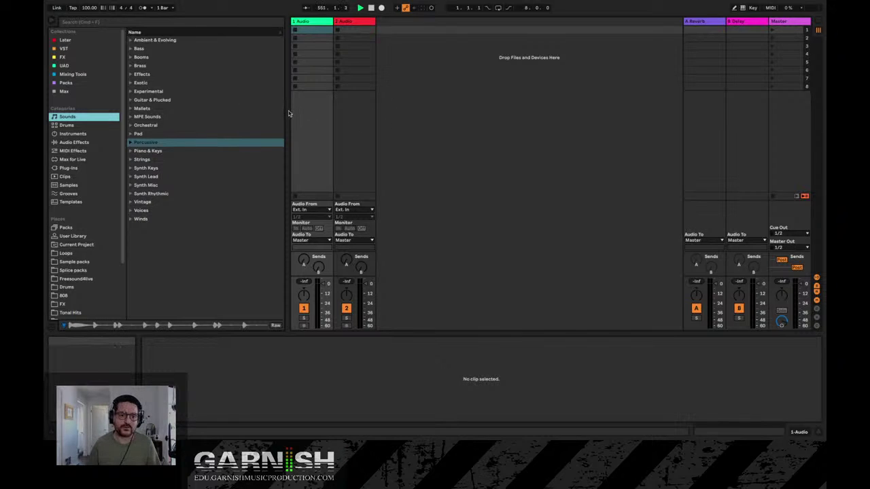
# Narrow the browser slightly and go through its categories from Drums down to Clips
pyautogui.moveTo(286, 112); pyautogui.dragTo(277, 114)
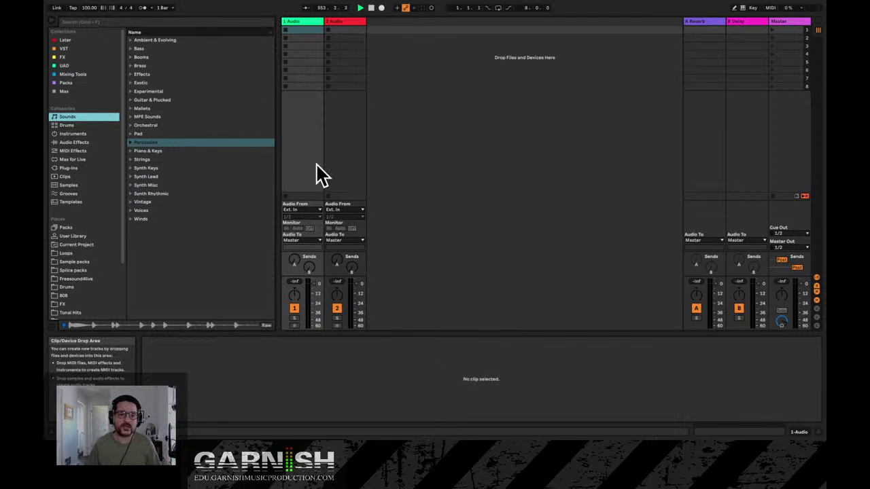
pyautogui.moveTo(277, 125); pyautogui.dragTo(274, 126)
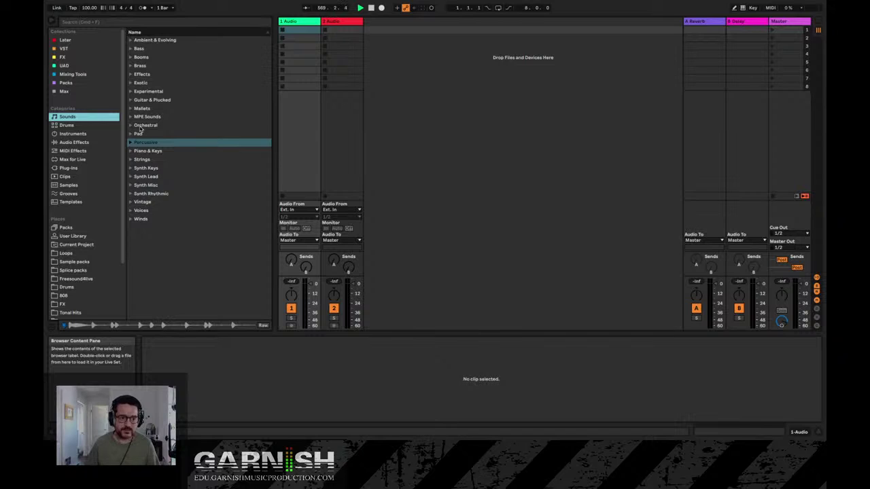
pyautogui.click(87, 125)
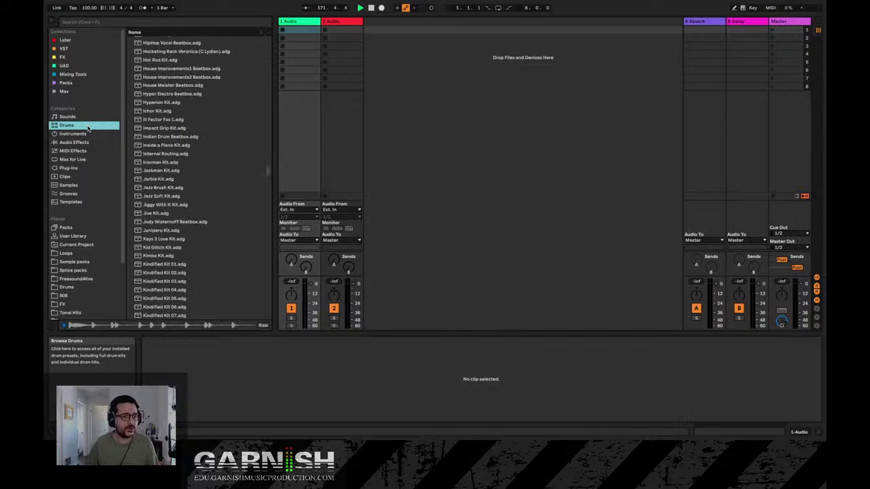
pyautogui.click(87, 134)
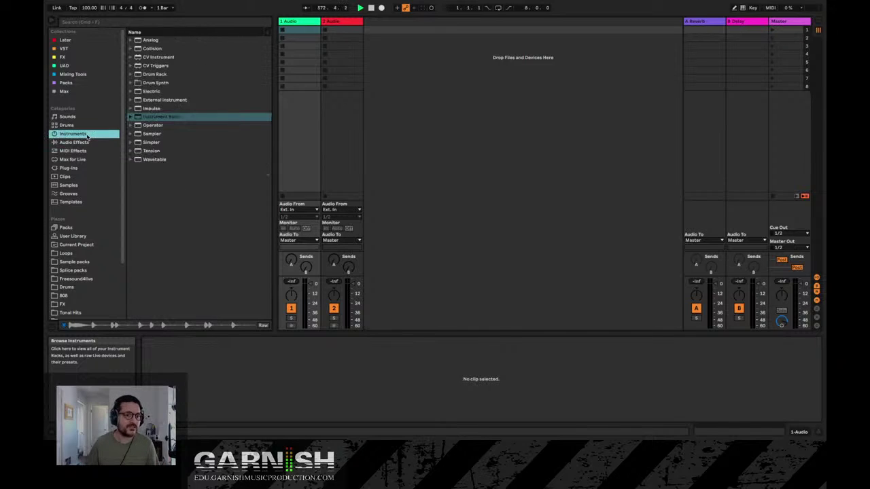
pyautogui.click(87, 142)
pyautogui.click(87, 150)
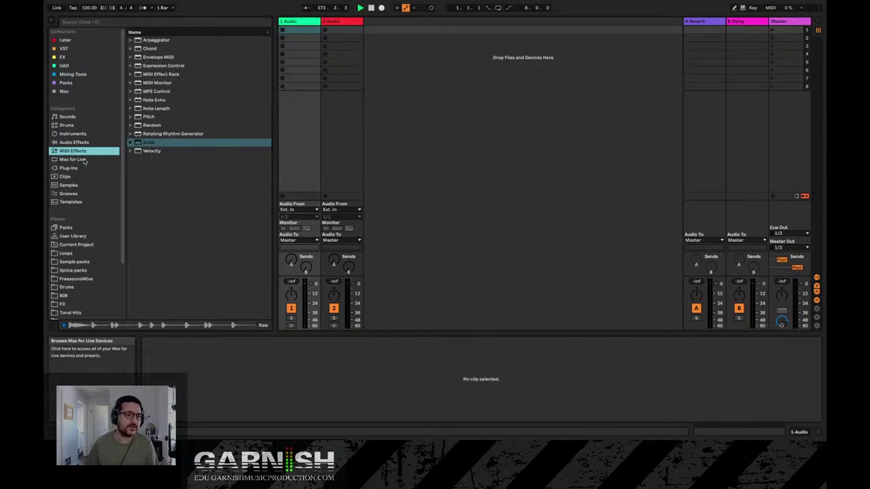
pyautogui.click(79, 159)
pyautogui.click(78, 168)
pyautogui.click(75, 176)
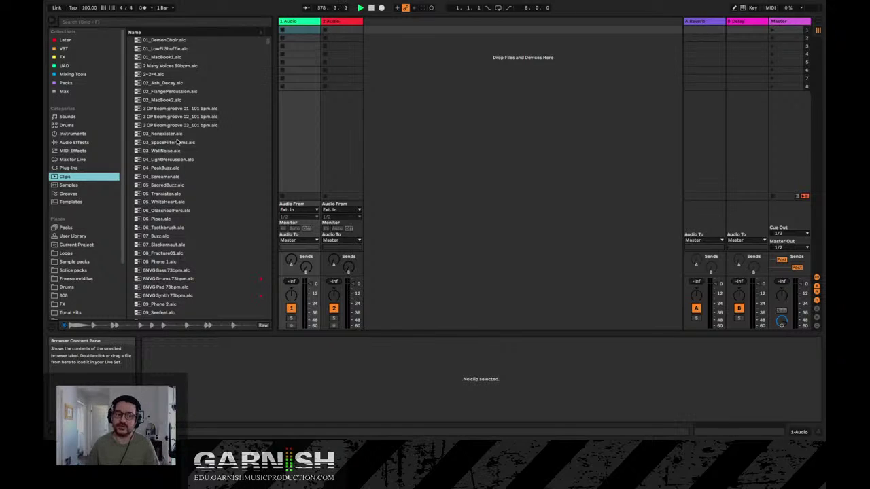
# Look through the Clips library and preview the clip Absolute Filth C Minor 132 bpm.alc
pyautogui.scroll(-20, 190, 142)
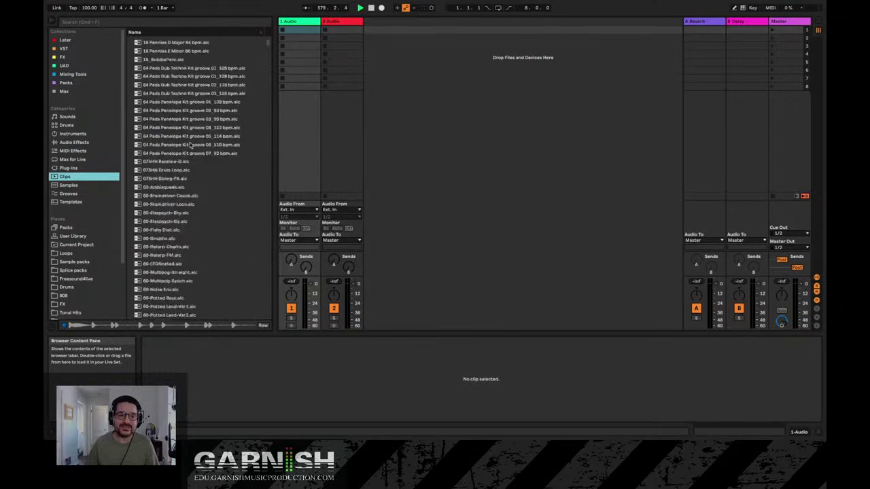
pyautogui.scroll(-20, 190, 145)
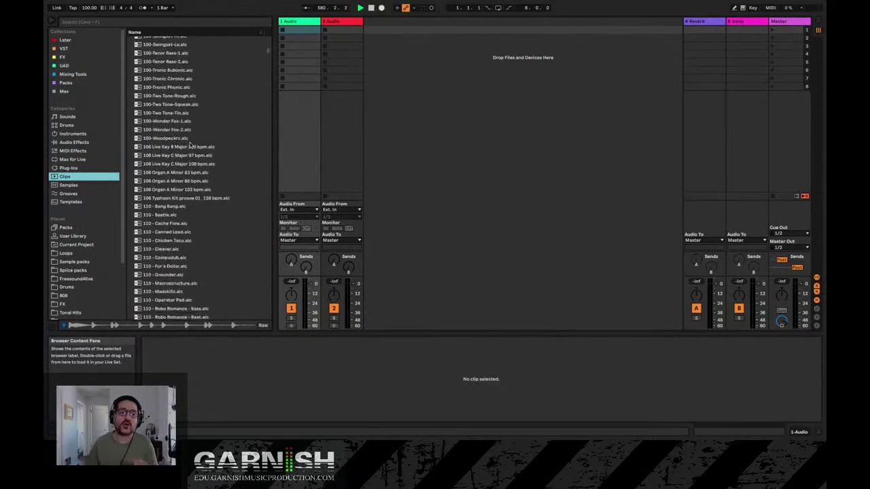
pyautogui.scroll(-5, 191, 145)
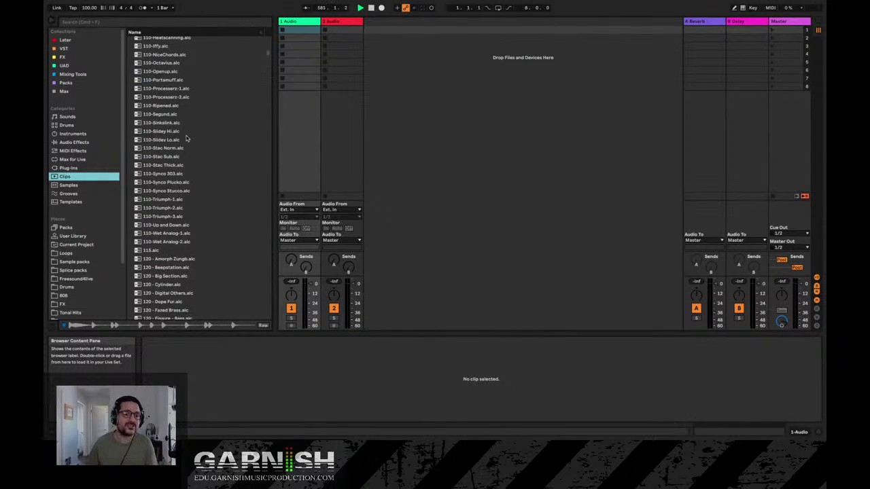
pyautogui.scroll(-12, 189, 139)
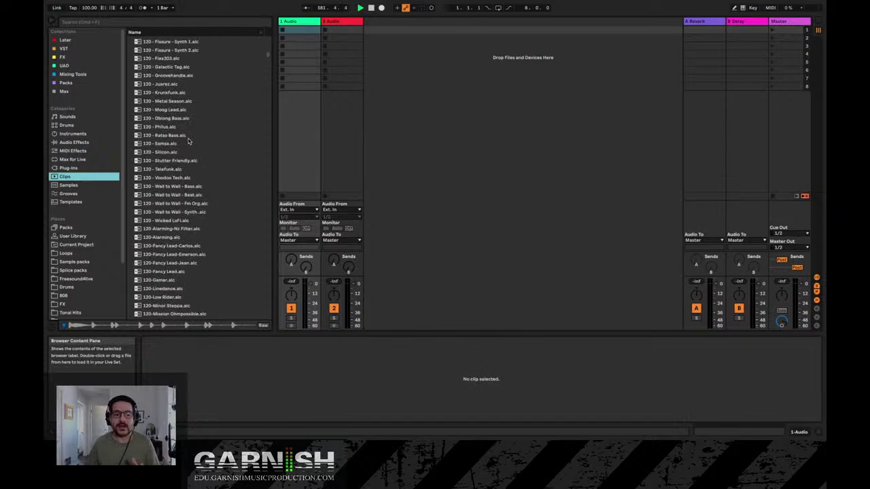
pyautogui.scroll(-15, 190, 141)
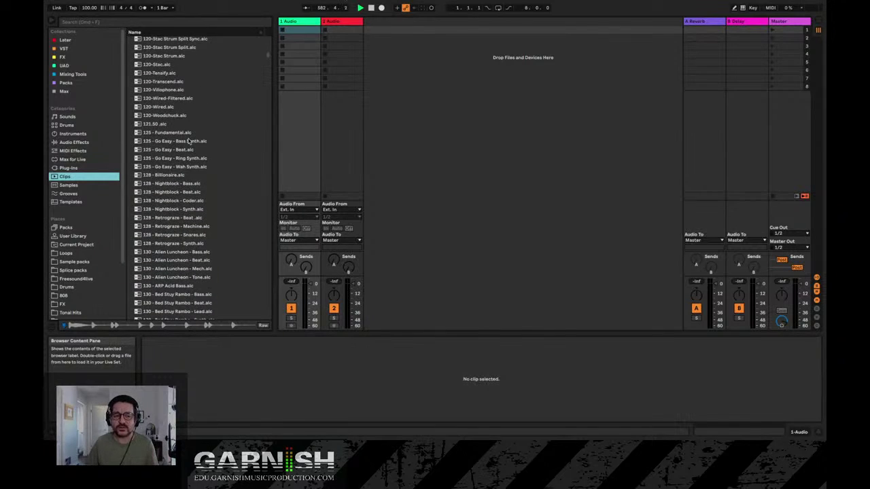
pyautogui.scroll(-15, 190, 141)
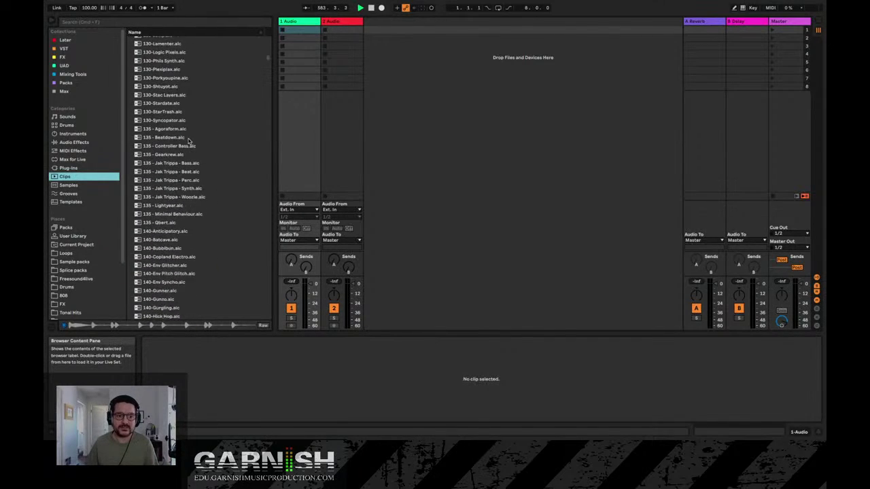
pyautogui.scroll(-15, 189, 141)
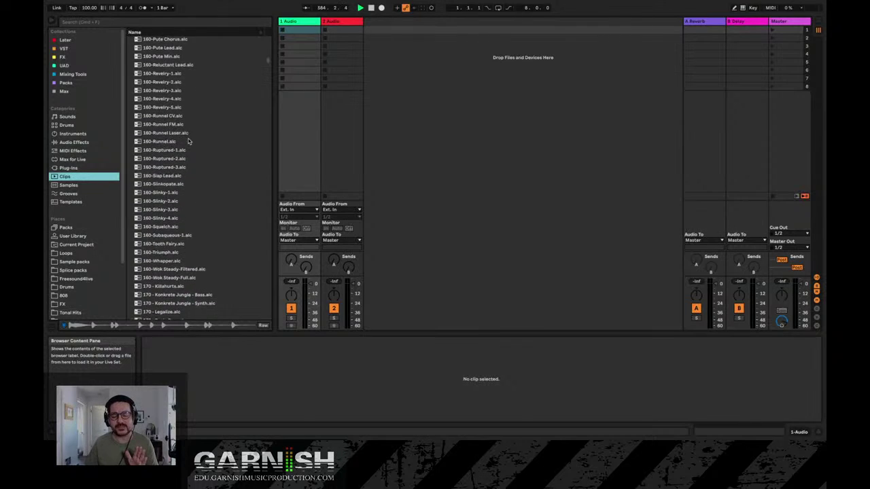
pyautogui.scroll(-15, 190, 141)
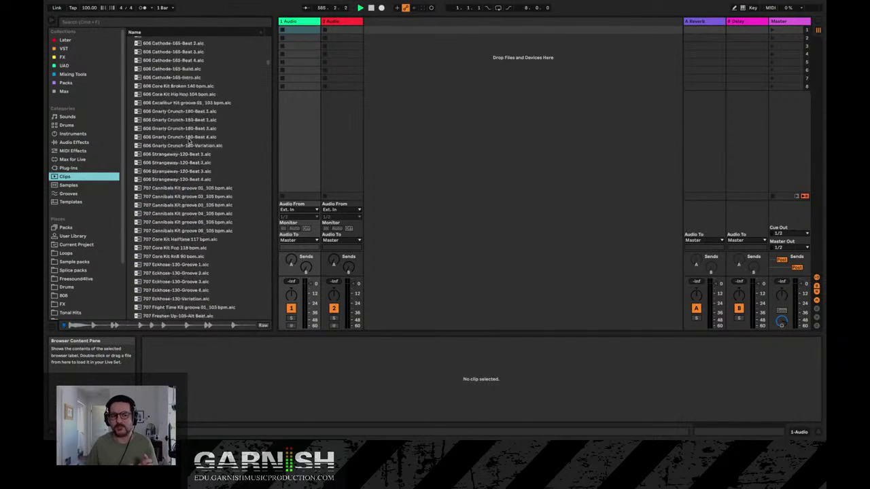
pyautogui.scroll(-15, 189, 141)
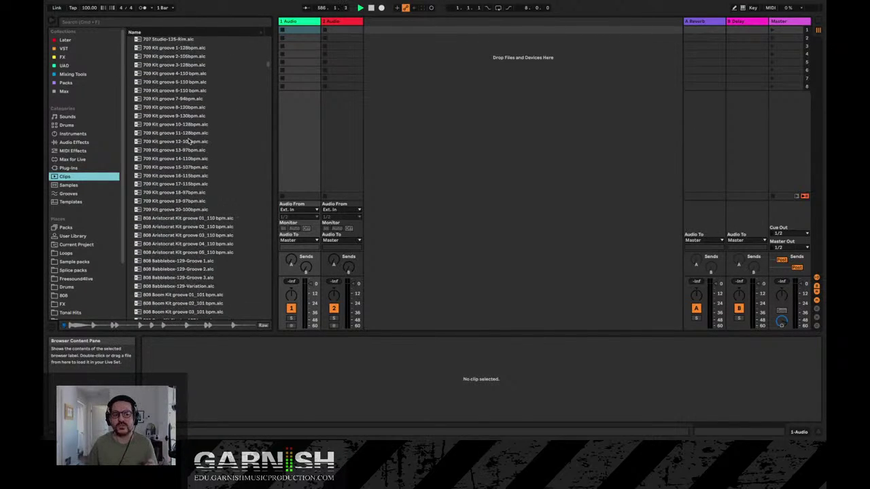
pyautogui.scroll(-15, 189, 141)
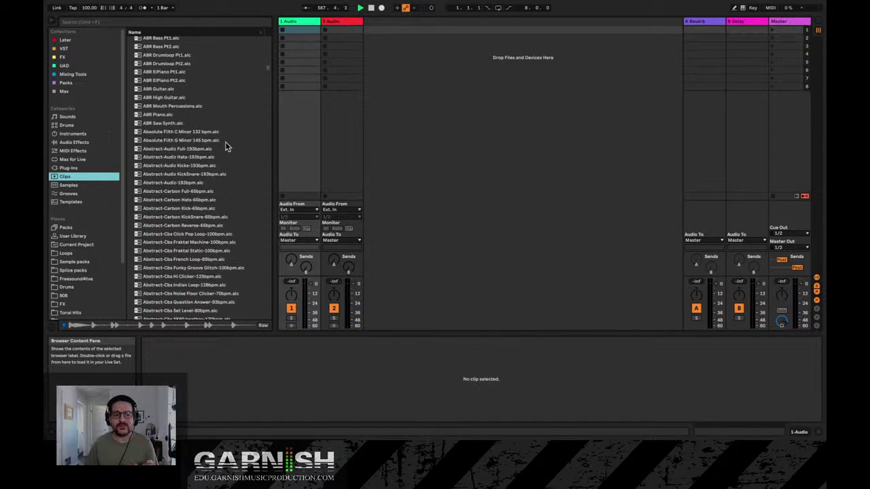
pyautogui.click(189, 134)
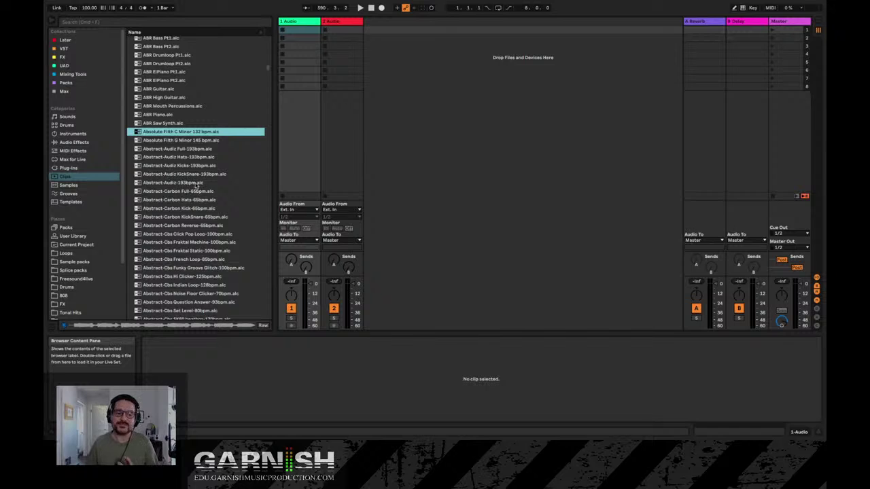
# Examine the range of Live clips in the Clips library, from the numbered ones through to the Drum and Bass clips
pyautogui.scroll(3, 197, 187)
pyautogui.scroll(15, 197, 187)
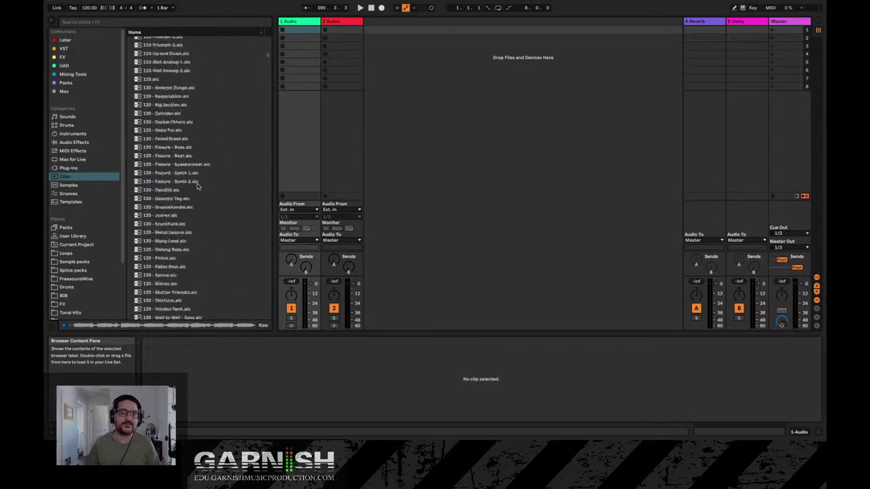
pyautogui.scroll(10, 198, 187)
pyautogui.scroll(-10, 197, 186)
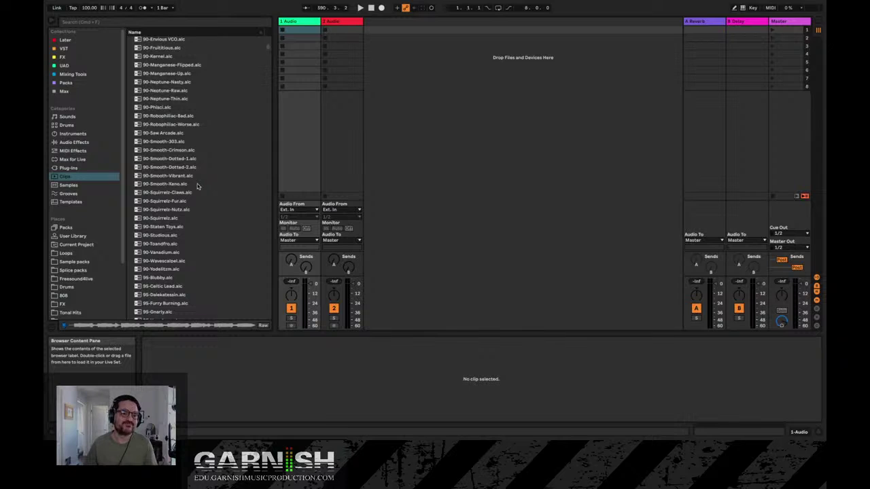
pyautogui.scroll(-3, 197, 187)
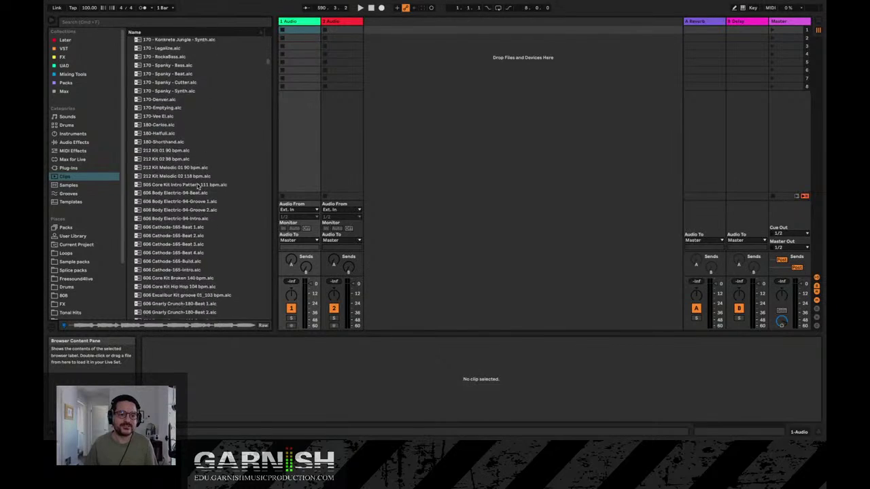
pyautogui.scroll(-10, 198, 187)
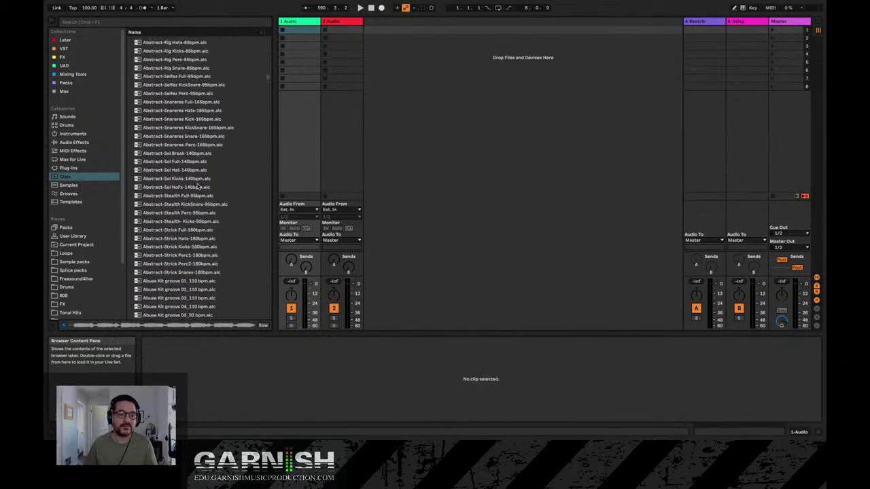
pyautogui.scroll(-10, 198, 185)
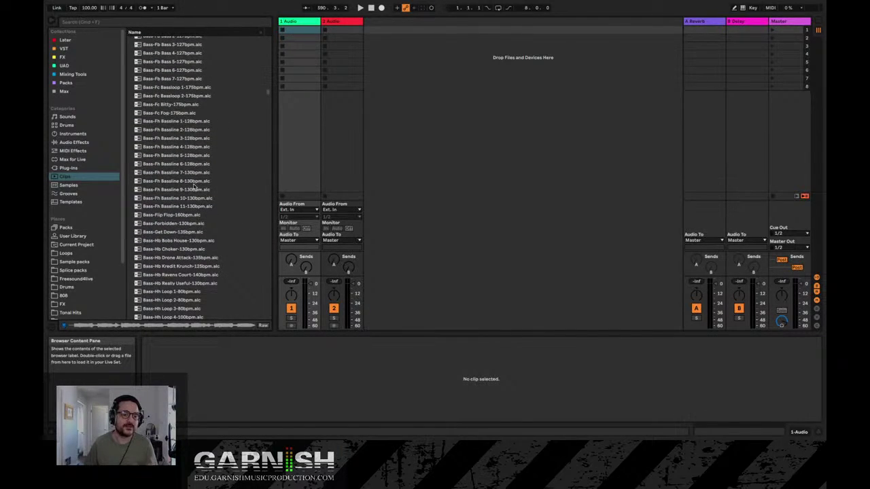
pyautogui.scroll(-7, 195, 186)
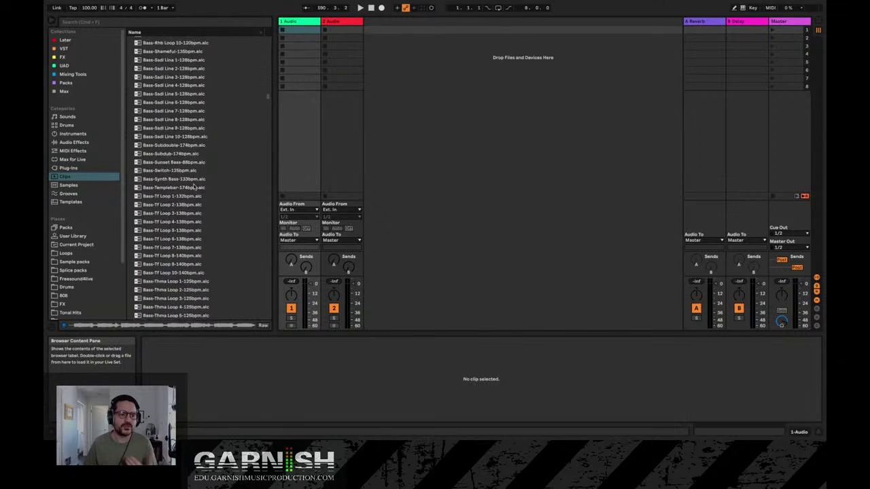
pyautogui.scroll(-5, 195, 186)
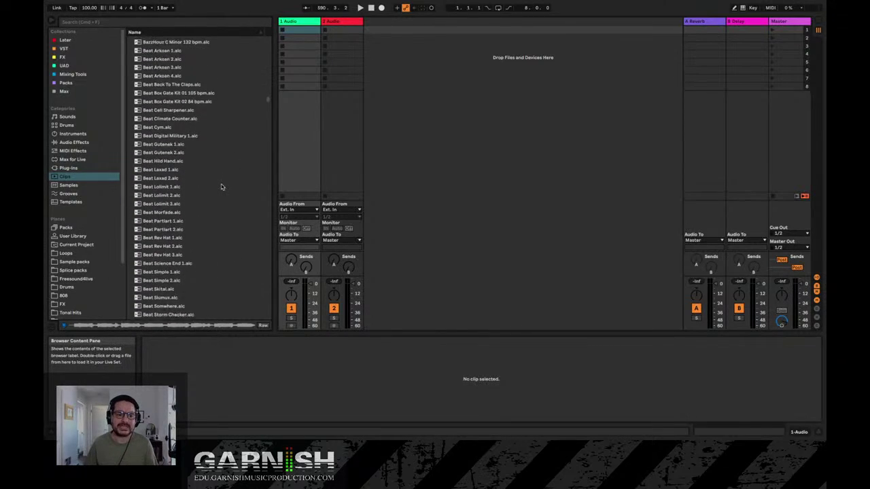
pyautogui.scroll(-15, 221, 186)
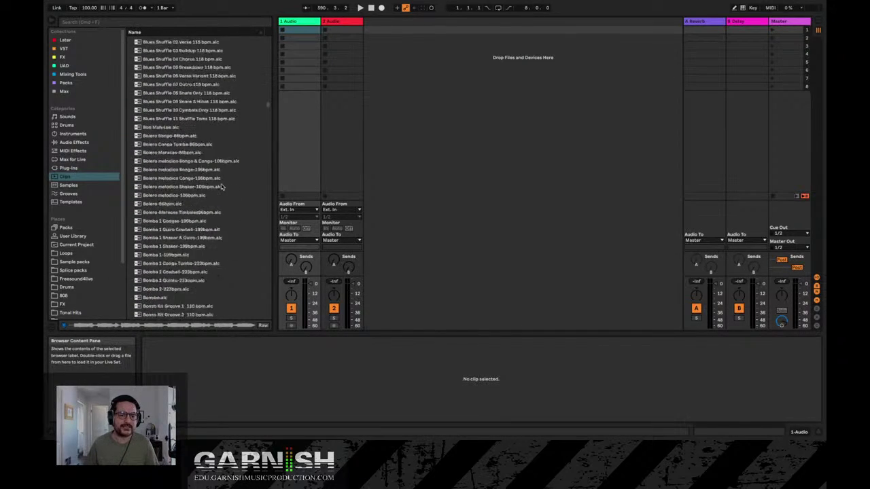
pyautogui.scroll(-10, 221, 187)
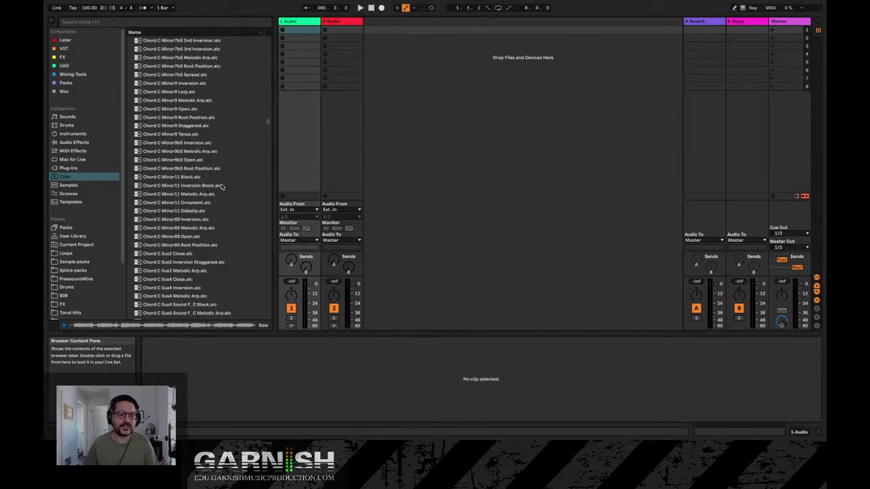
pyautogui.scroll(-15, 221, 187)
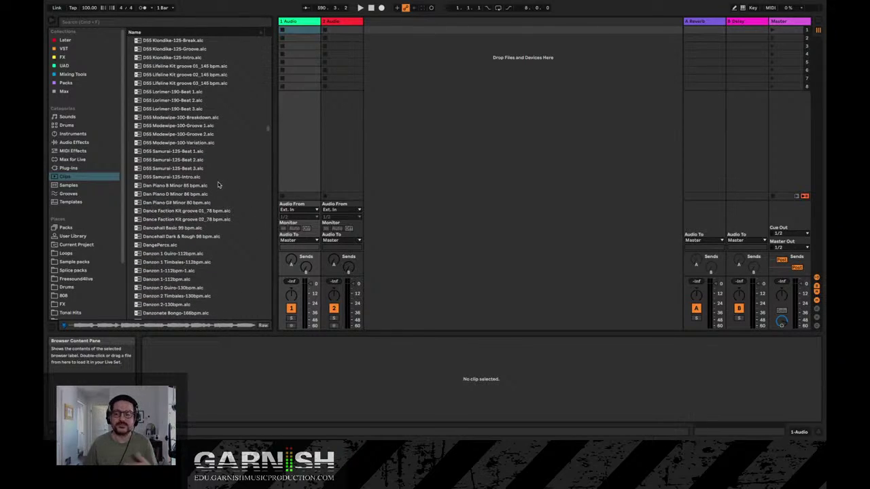
pyautogui.scroll(-15, 218, 185)
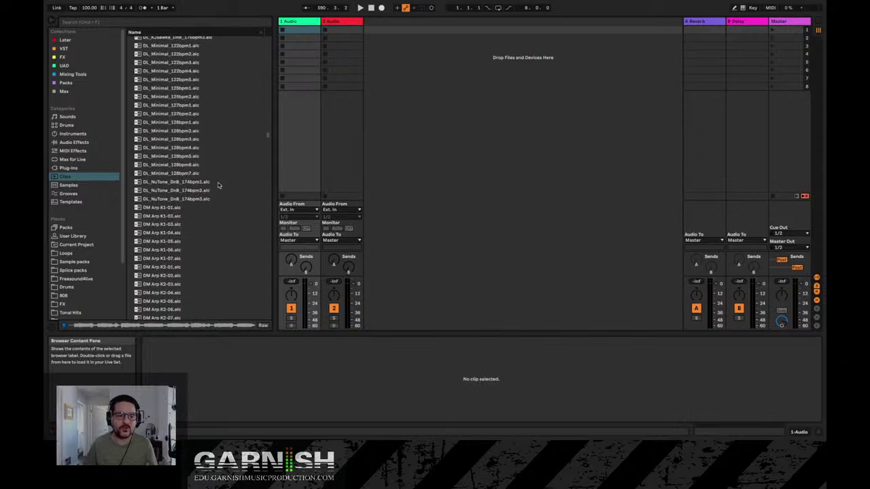
pyautogui.scroll(-10, 218, 185)
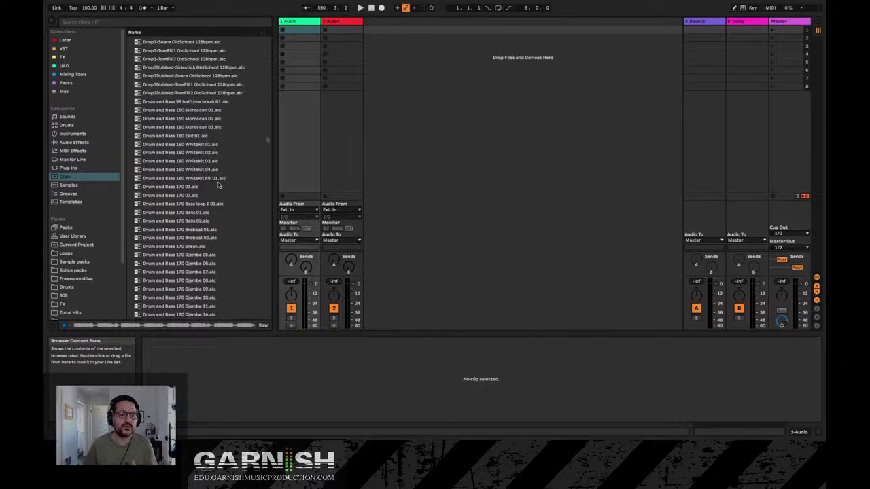
pyautogui.scroll(-10, 218, 185)
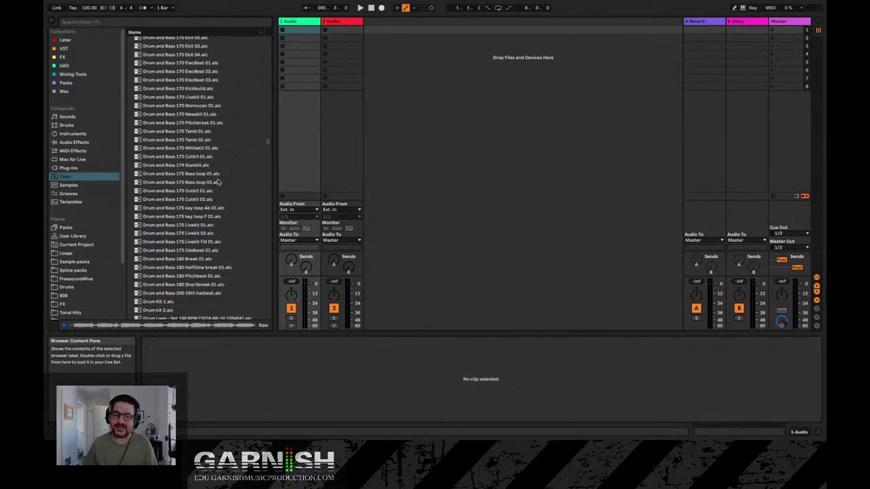
# Load 8NVG Drums 73bpm.alc from the Later collection into the first slot of track 1 and widen the track
pyautogui.scroll(-4, 218, 183)
pyautogui.scroll(-15, 218, 183)
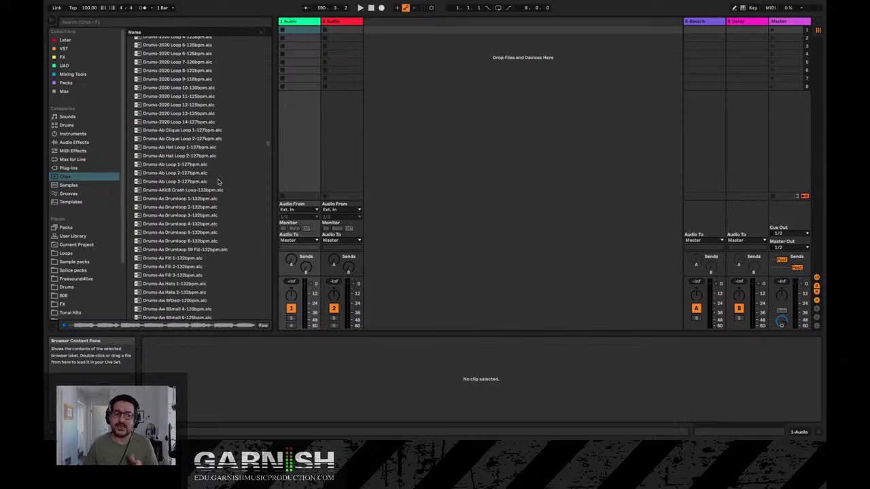
pyautogui.scroll(-20, 218, 182)
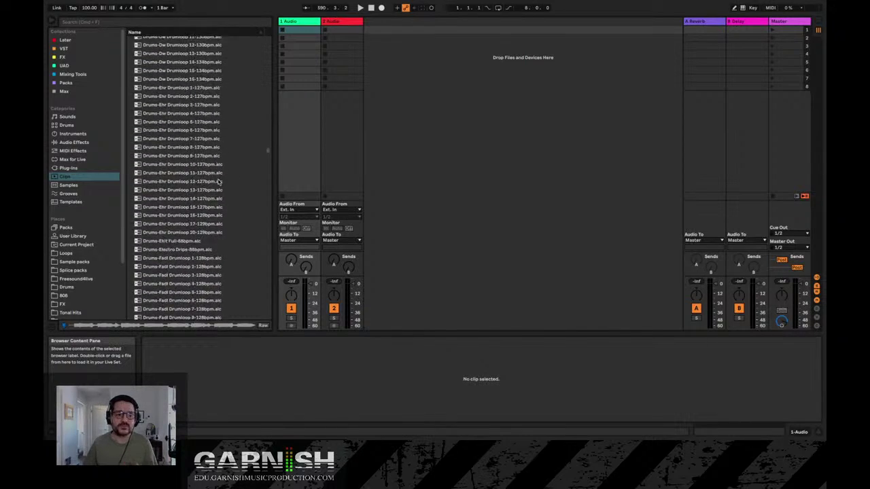
pyautogui.click(65, 40)
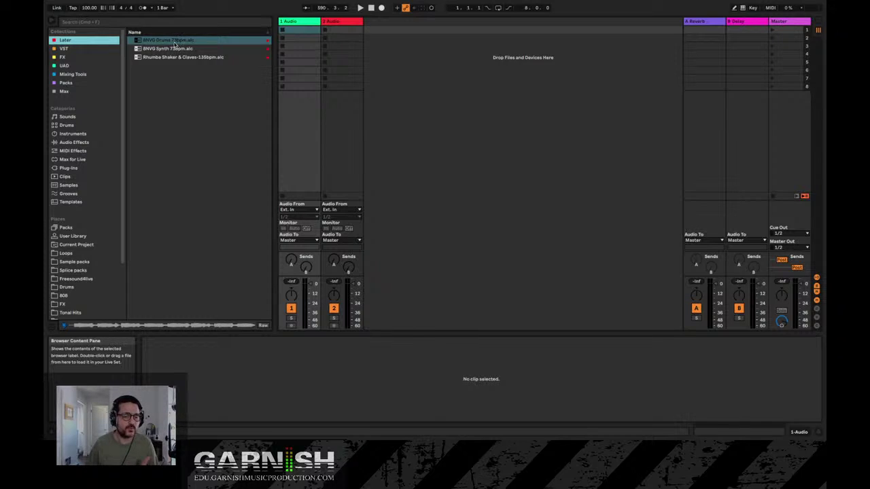
pyautogui.moveTo(166, 43); pyautogui.dragTo(293, 31)
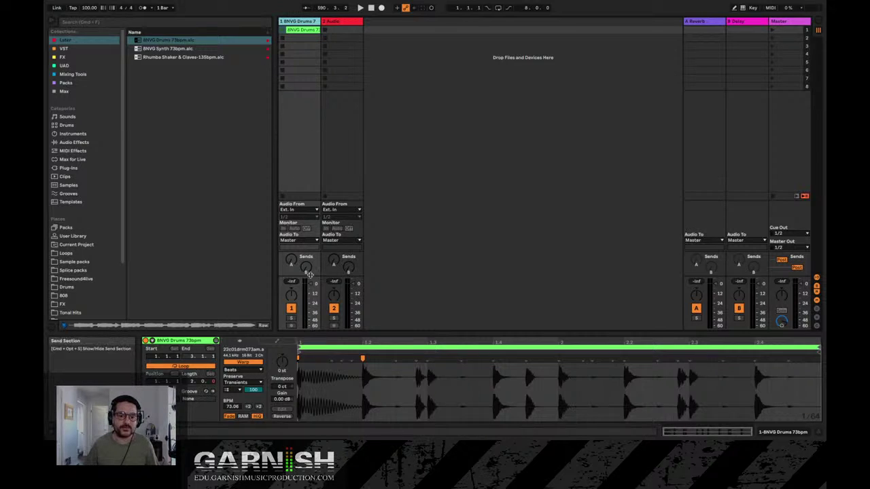
pyautogui.click(291, 309)
pyautogui.click(291, 309)
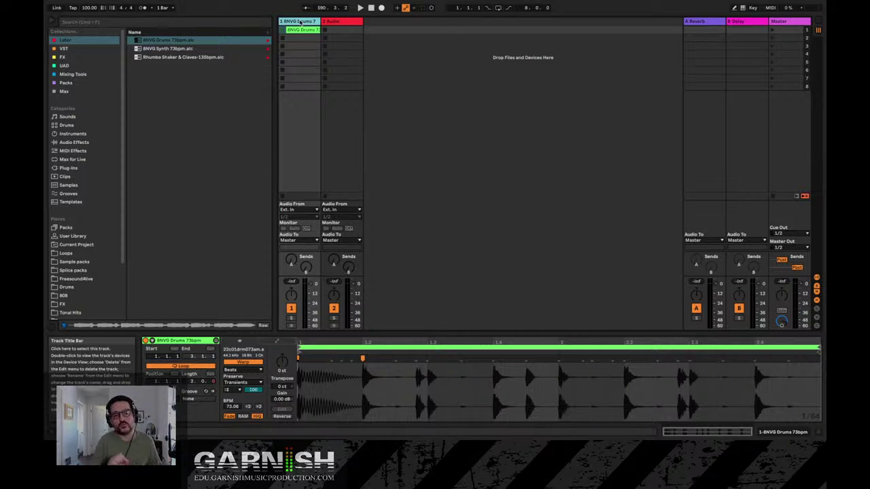
pyautogui.moveTo(321, 22); pyautogui.dragTo(338, 22)
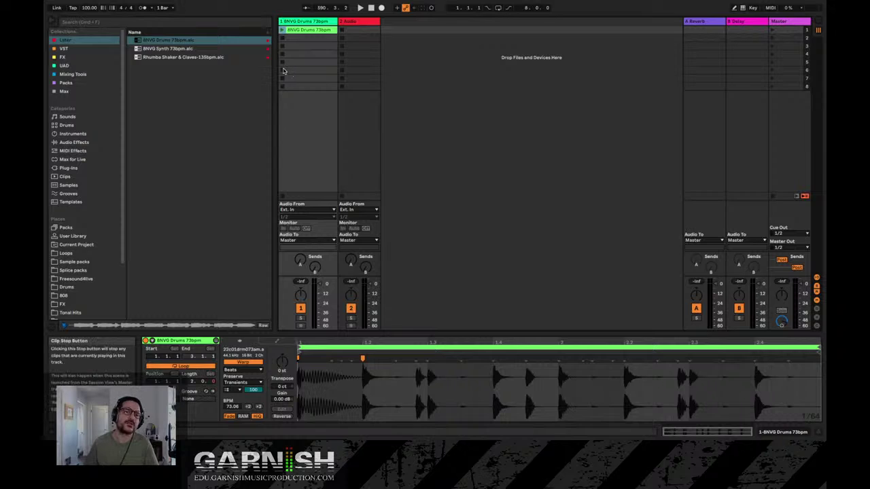
# Inspect the 8NVG Drums clip's waveform in an enlarged clip view during playback, and shrink the view again
pyautogui.click(307, 22)
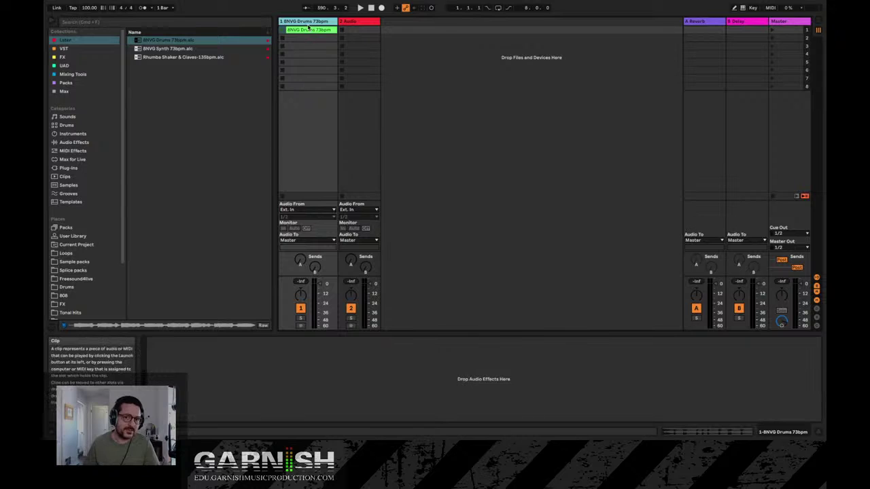
pyautogui.click(310, 31)
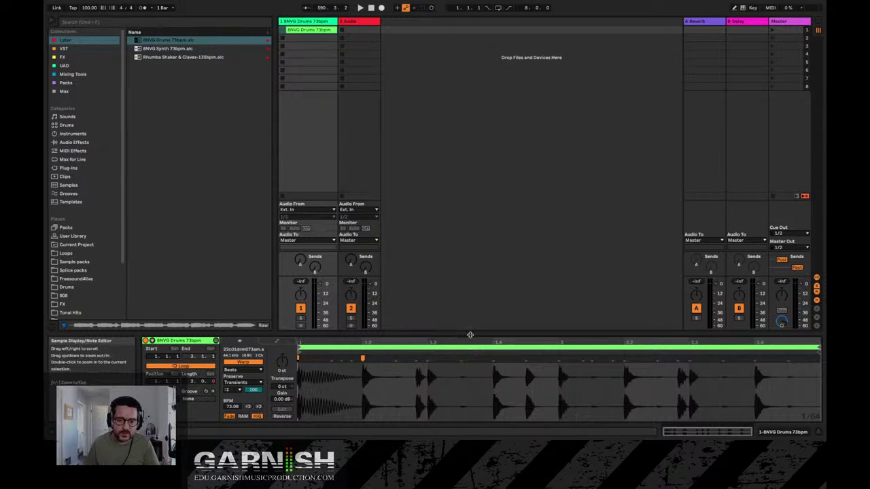
pyautogui.moveTo(476, 335); pyautogui.dragTo(478, 183)
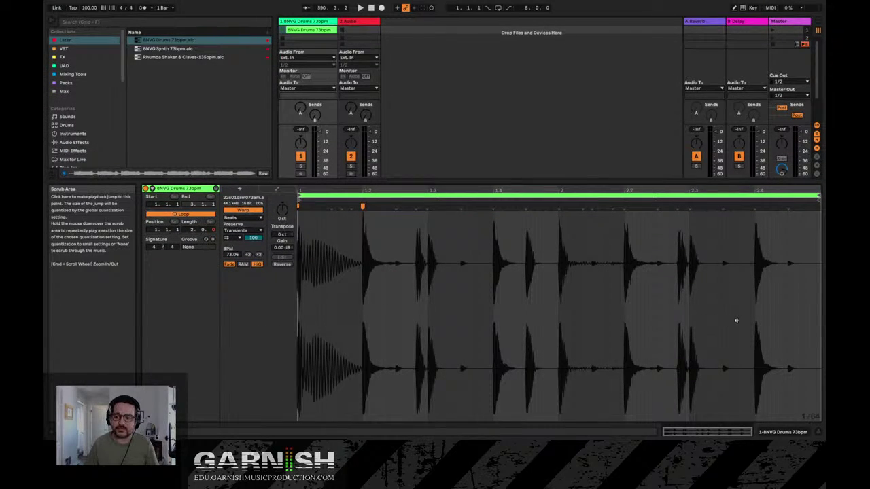
pyautogui.press('space')
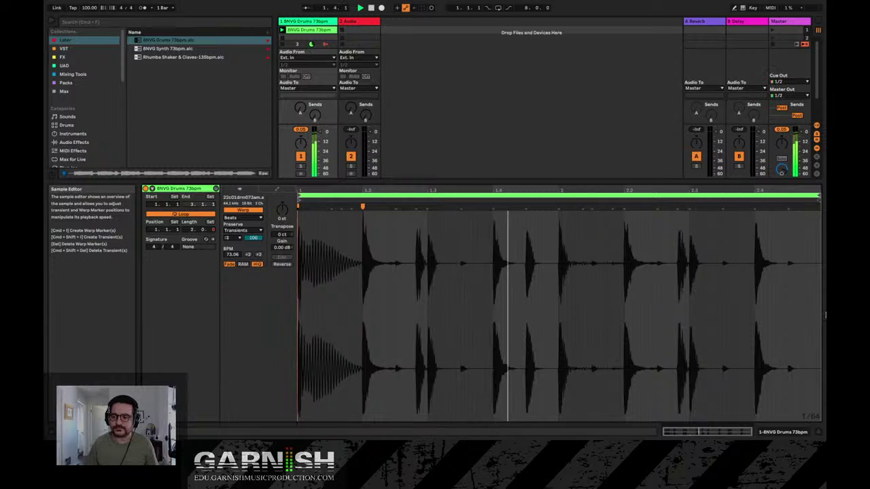
pyautogui.moveTo(792, 317); pyautogui.dragTo(295, 329)
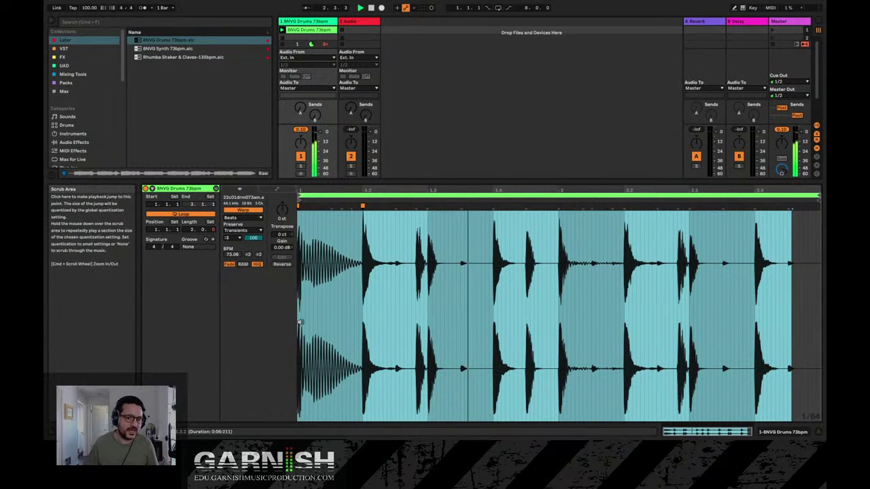
pyautogui.press('space')
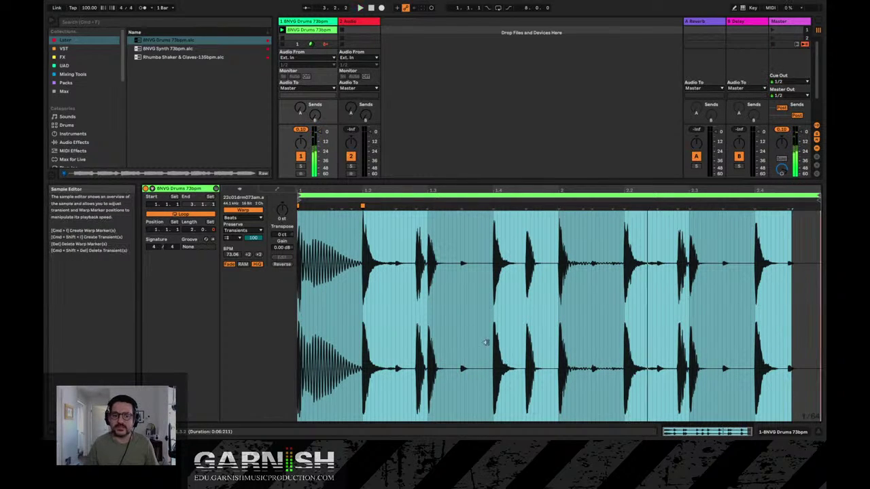
pyautogui.moveTo(436, 181); pyautogui.dragTo(433, 329)
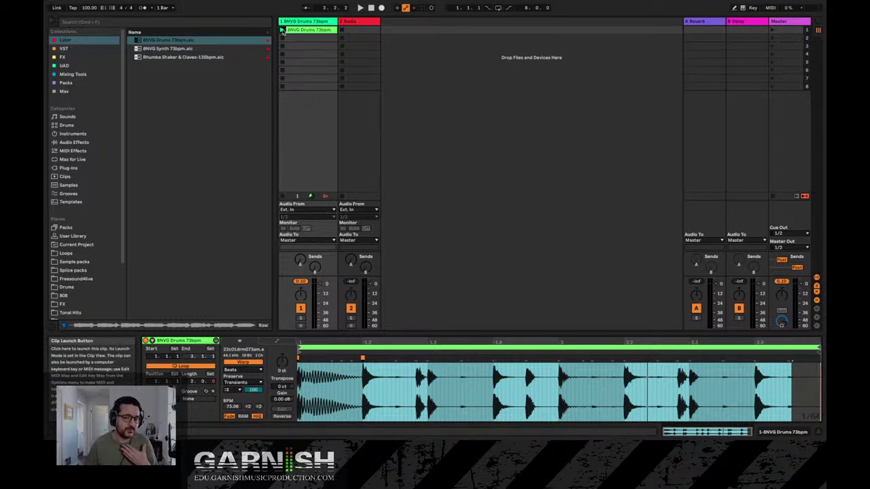
# Launch, stop and relaunch the 8NVG Drums clip, and try out track 1's sends A and B while it plays
pyautogui.click(282, 30)
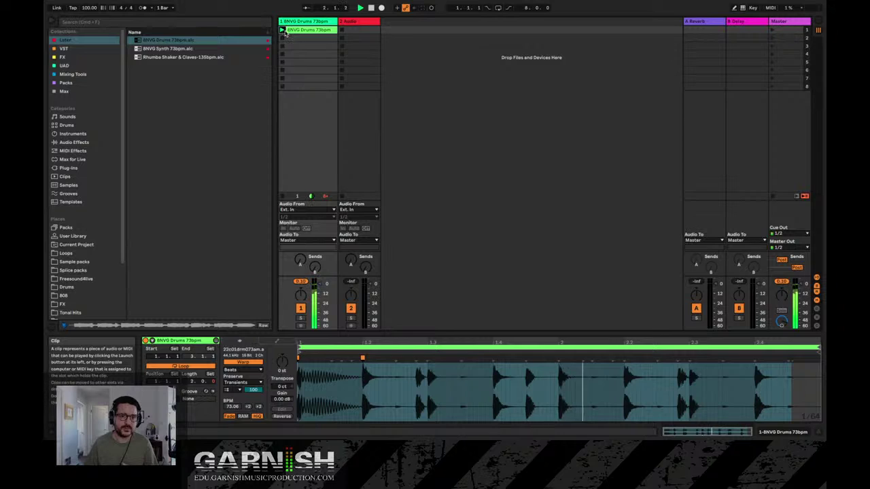
pyautogui.click(283, 39)
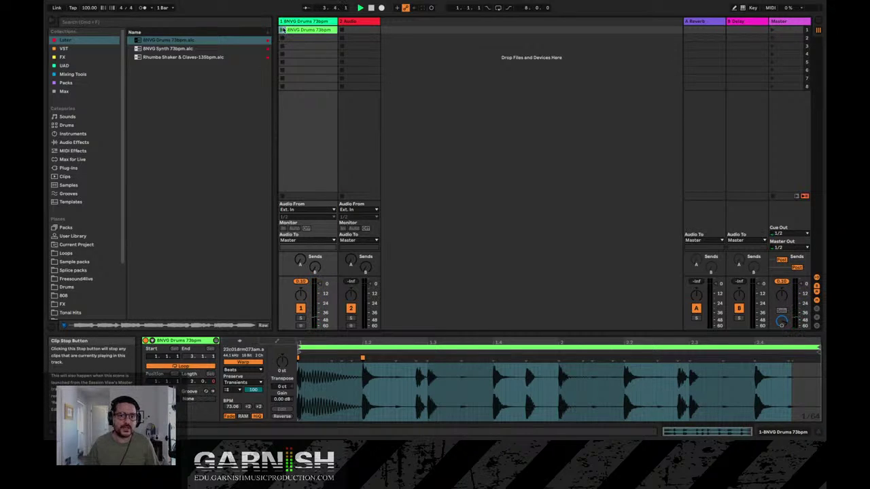
pyautogui.click(284, 31)
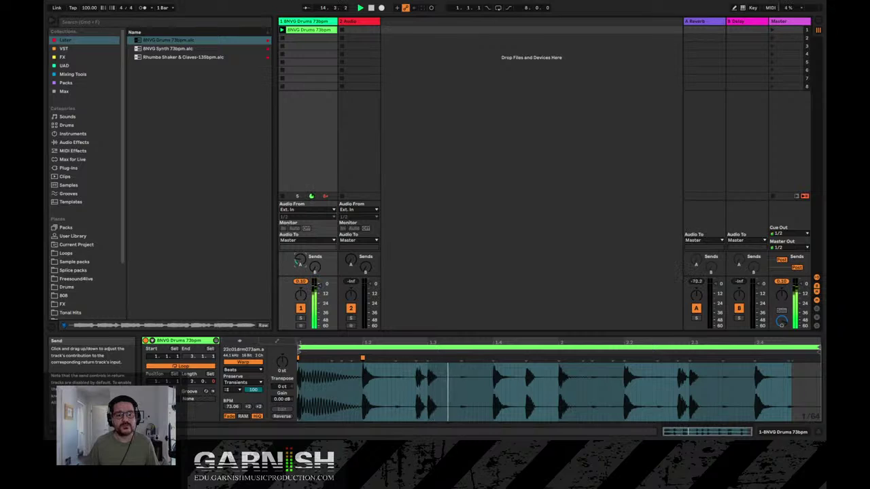
pyautogui.moveTo(300, 262); pyautogui.dragTo(301, 244)
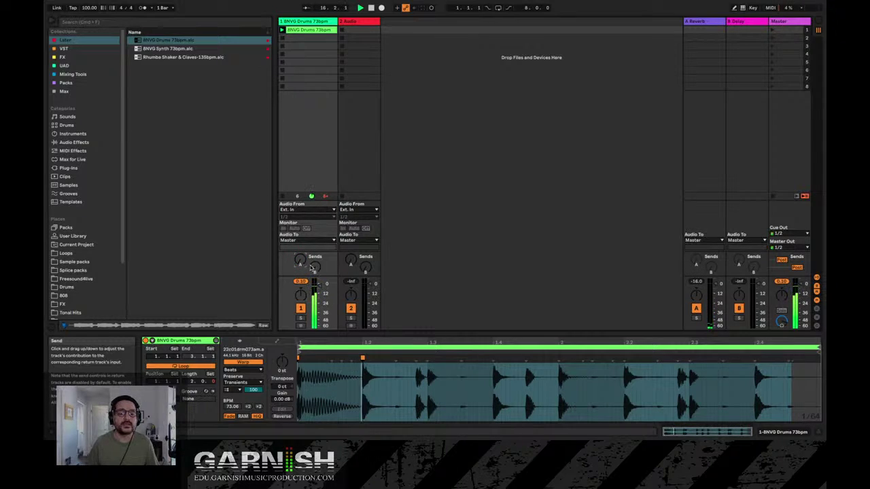
pyautogui.moveTo(315, 266); pyautogui.dragTo(315, 262)
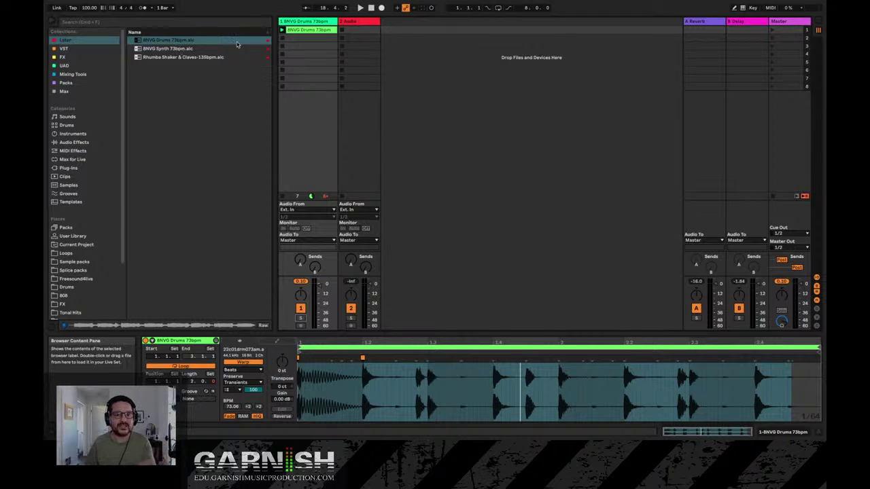
# Preview 8NVG Synth 73bpm.alc, load it into the first slot of track 2 and widen the track
pyautogui.click(188, 49)
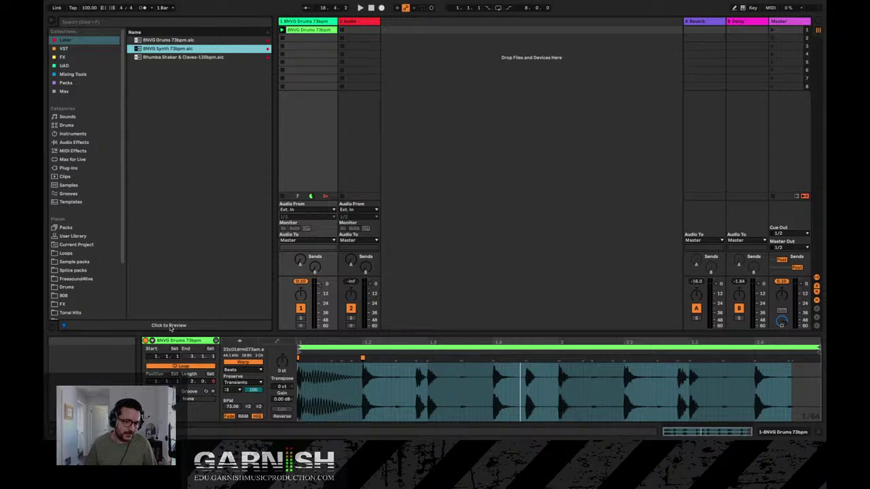
pyautogui.click(170, 326)
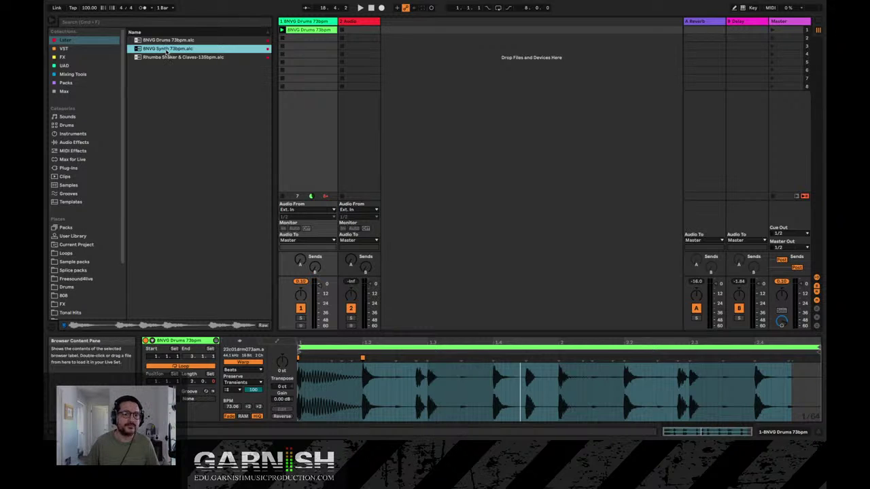
pyautogui.moveTo(203, 49); pyautogui.dragTo(356, 32)
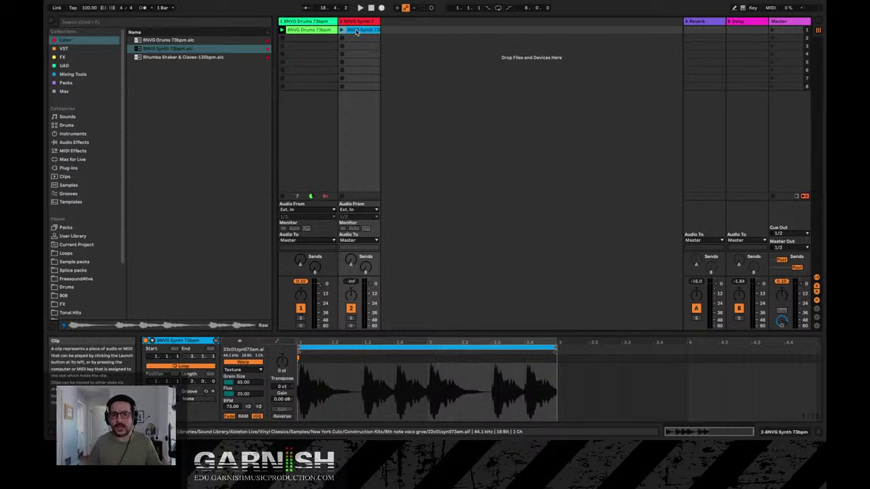
pyautogui.moveTo(380, 21); pyautogui.dragTo(404, 20)
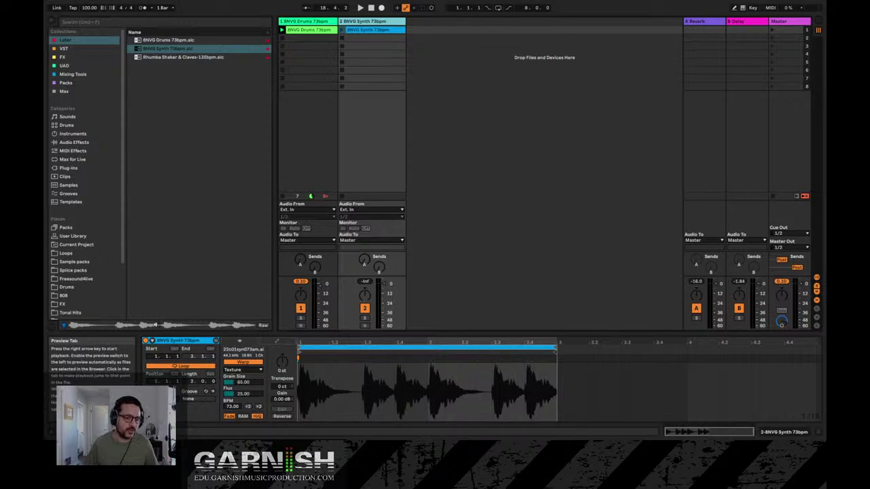
# Check the synth clip against the project tempo, and audition it together with the drums clip before stopping both
pyautogui.click(376, 32)
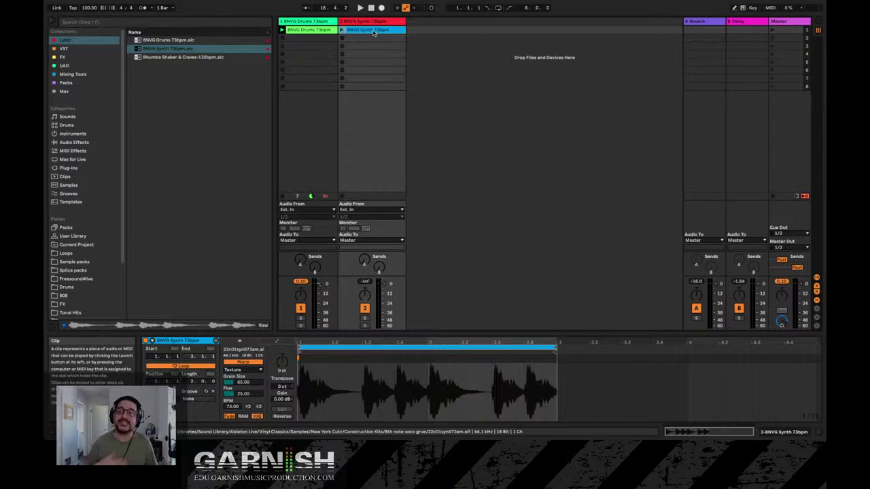
pyautogui.click(91, 8)
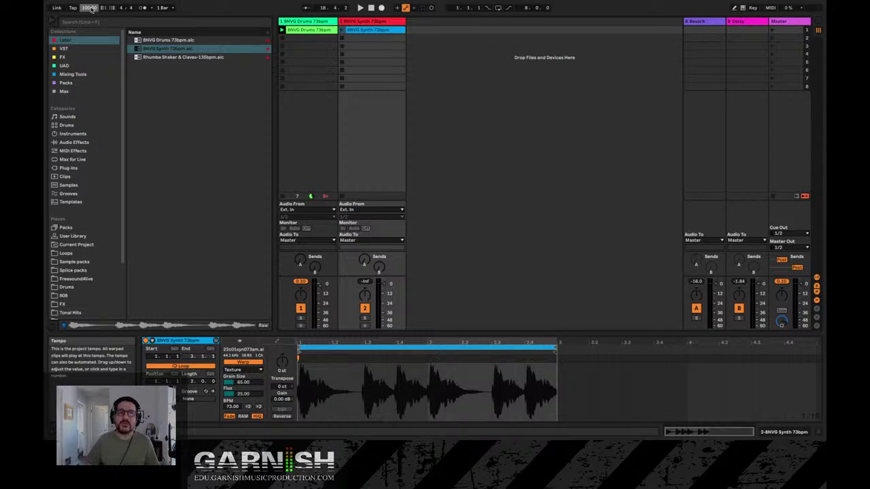
pyautogui.click(379, 32)
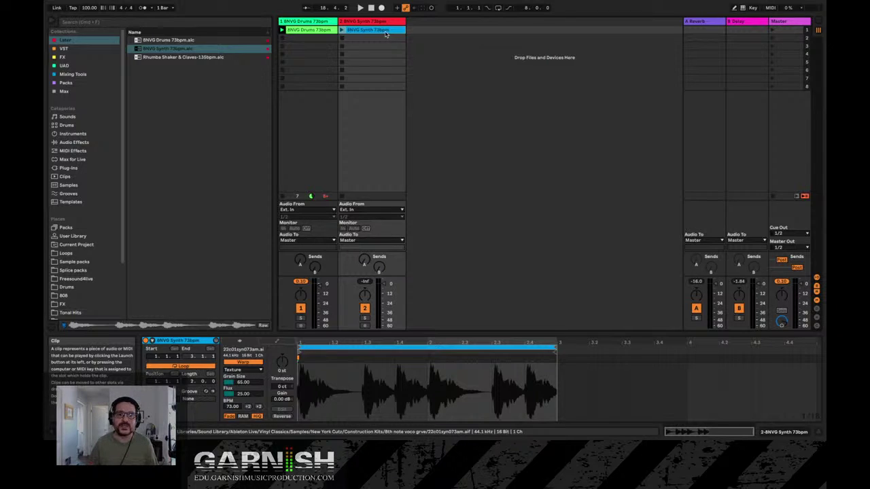
pyautogui.click(282, 32)
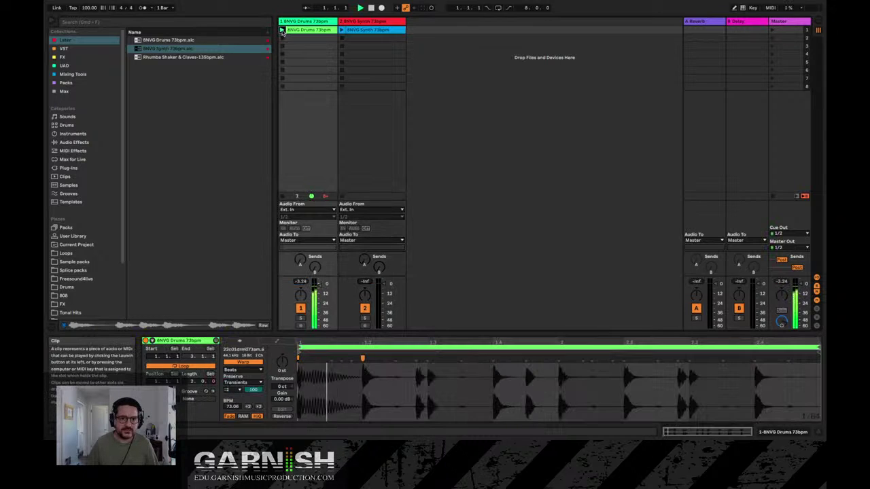
pyautogui.click(341, 31)
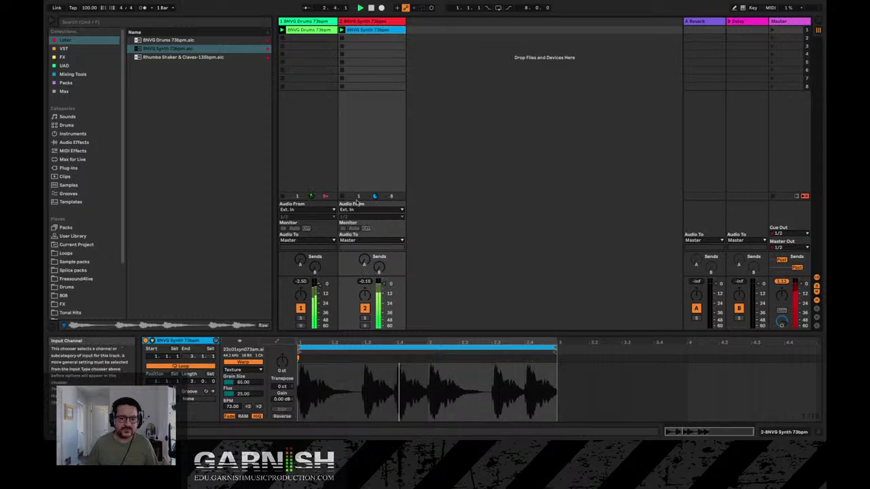
pyautogui.click(282, 197)
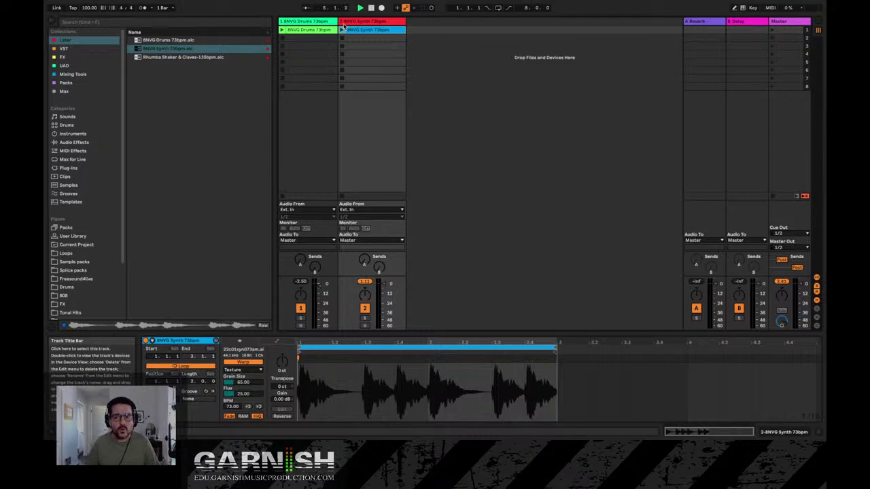
# Launch scene 1, solo the synth track and raise its send B to the Delay return
pyautogui.click(785, 31)
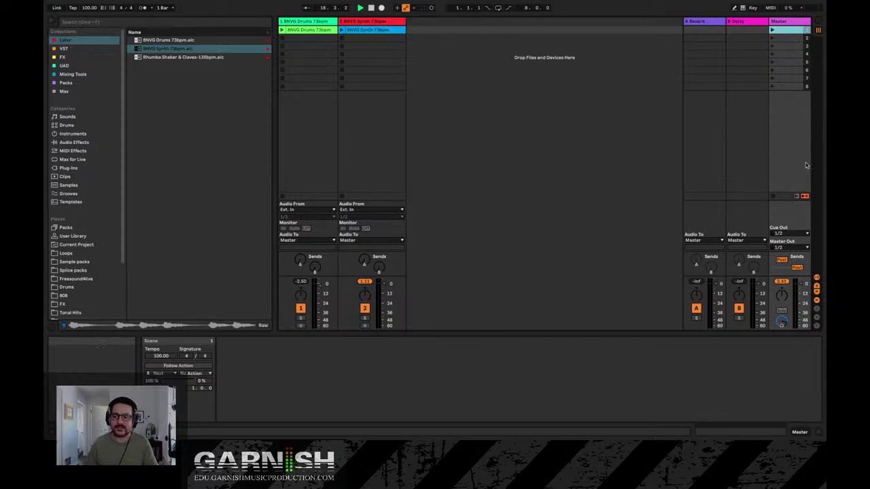
pyautogui.click(772, 31)
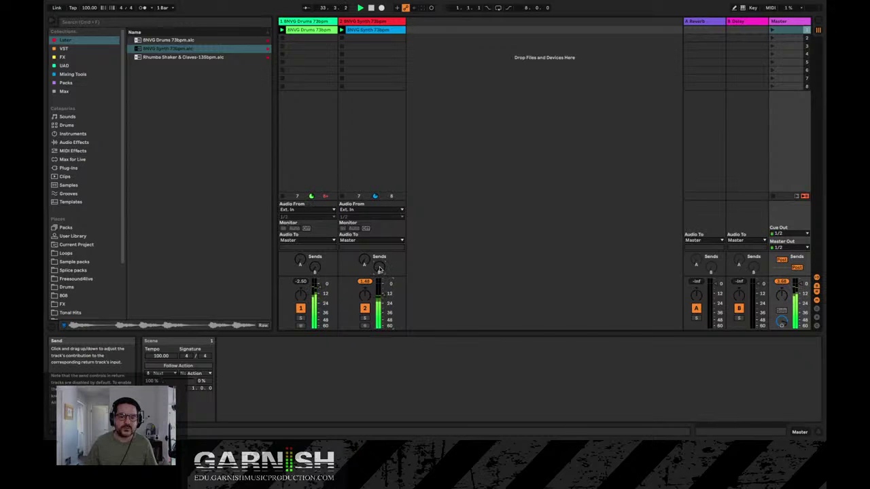
pyautogui.moveTo(379, 267); pyautogui.dragTo(379, 258)
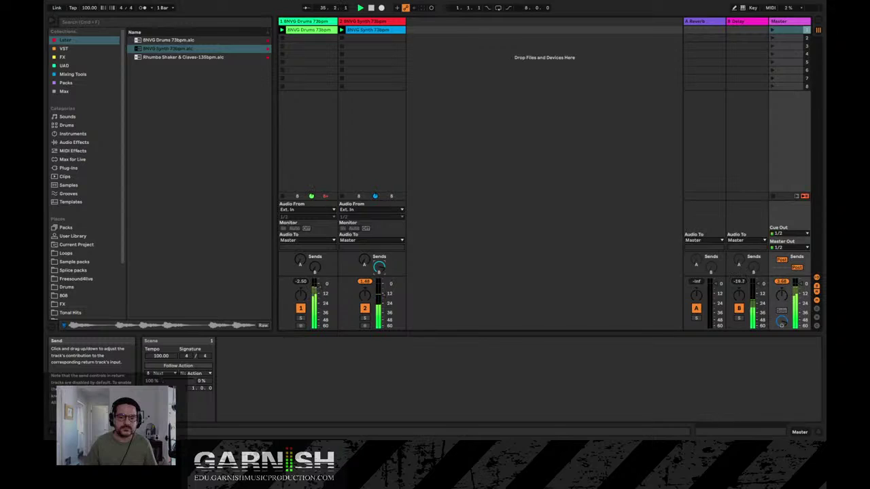
pyautogui.click(365, 320)
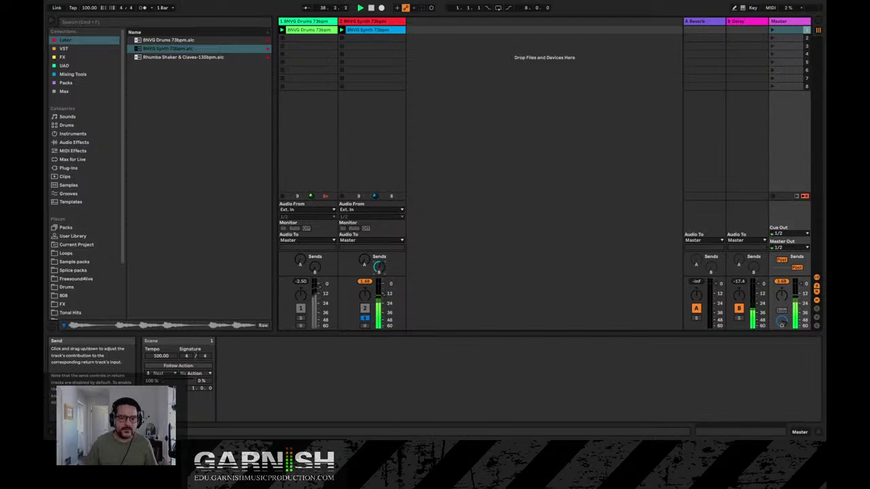
pyautogui.moveTo(380, 267); pyautogui.dragTo(379, 225)
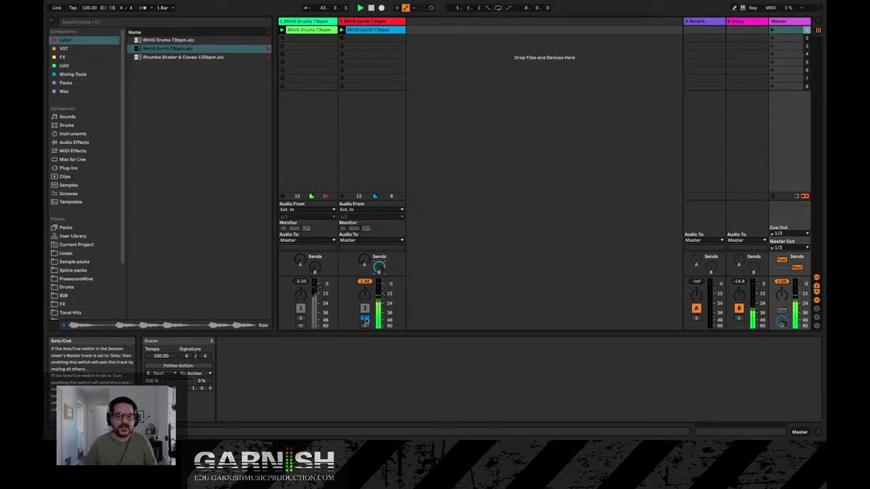
# Stop playback and show the Delay device on return track B
pyautogui.press('space')
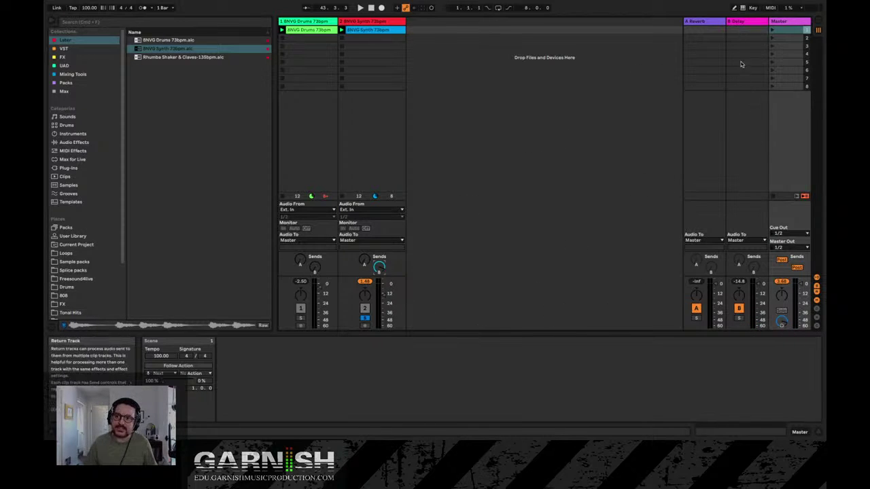
pyautogui.click(740, 22)
pyautogui.doubleClick(740, 22)
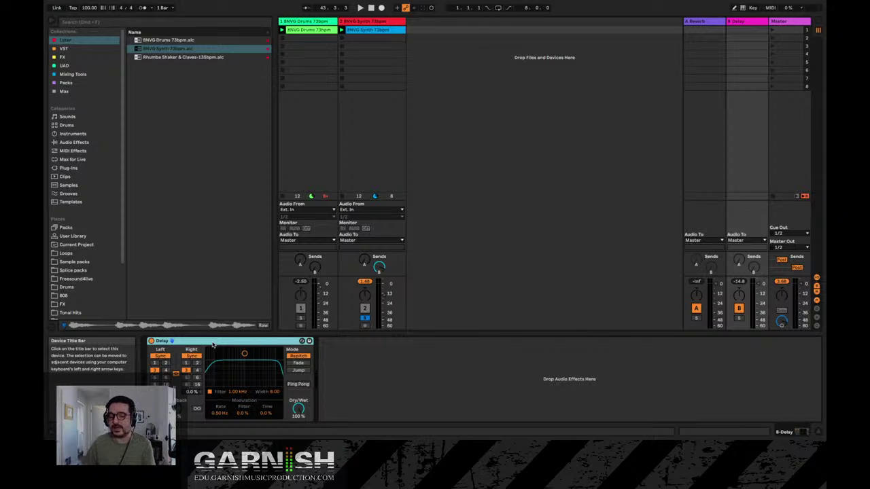
# Unsolo the synth track and audition it together with the drums before stopping playback
pyautogui.click(365, 320)
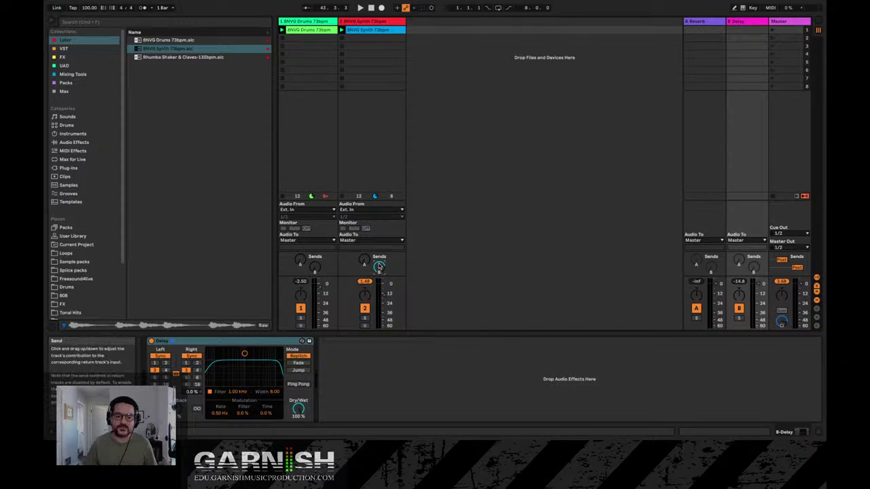
pyautogui.press('space')
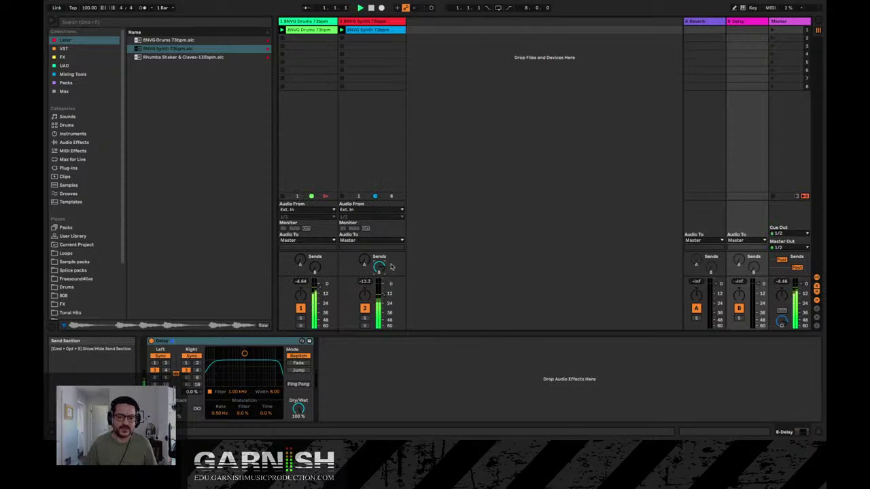
pyautogui.press('space')
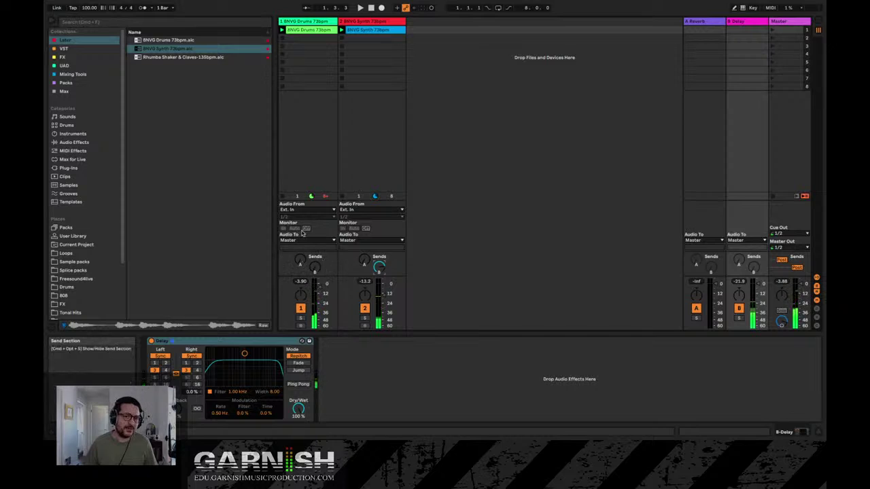
# Raise the drums track's send A to the Reverb return and audition it in the mix and briefly soloed
pyautogui.moveTo(301, 263); pyautogui.dragTo(300, 244)
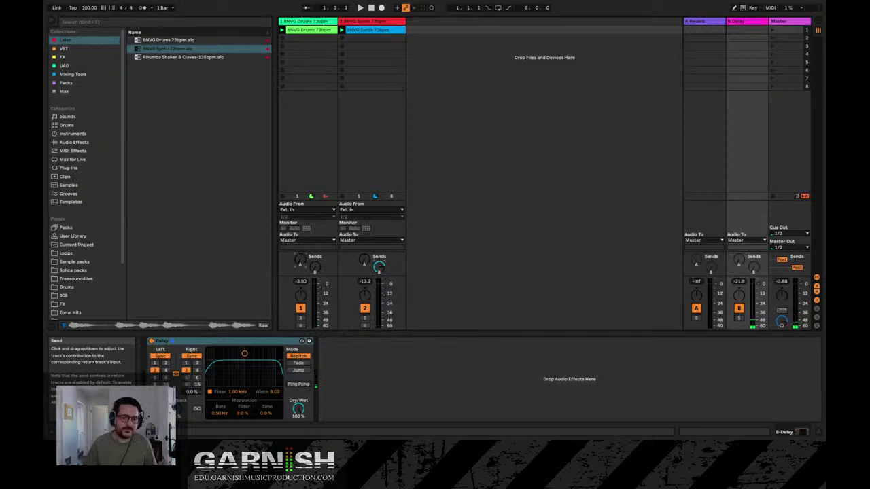
pyautogui.press('space')
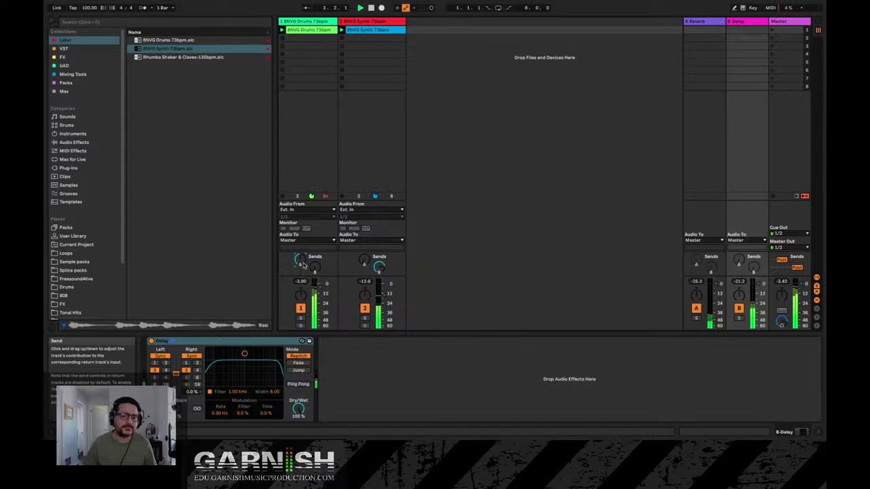
pyautogui.click(301, 318)
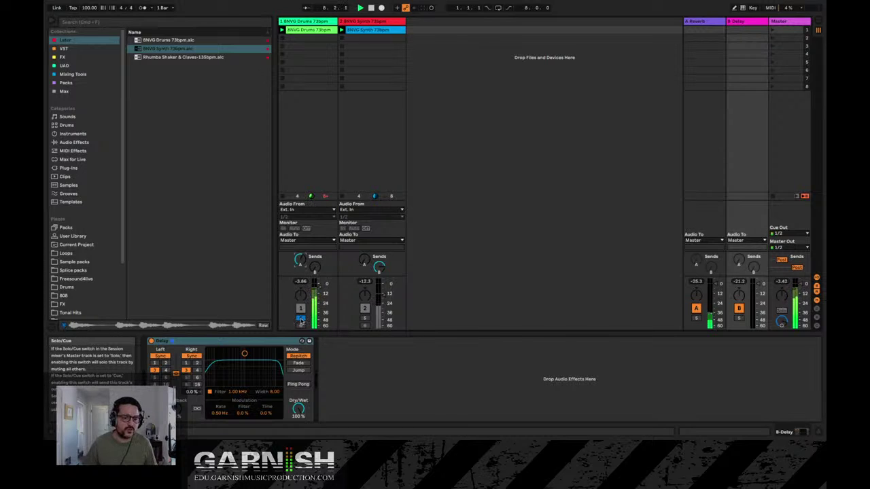
pyautogui.click(300, 320)
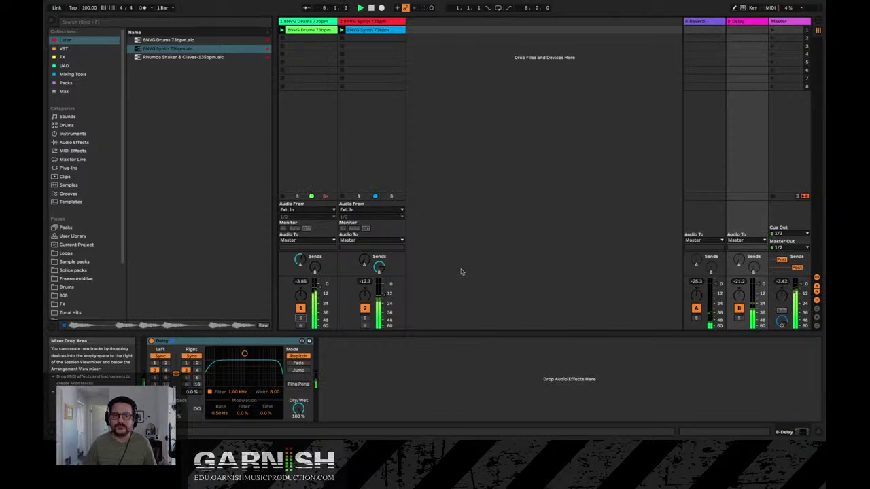
# Select the synth track, restart playback of both clips and stop all clips
pyautogui.click(379, 50)
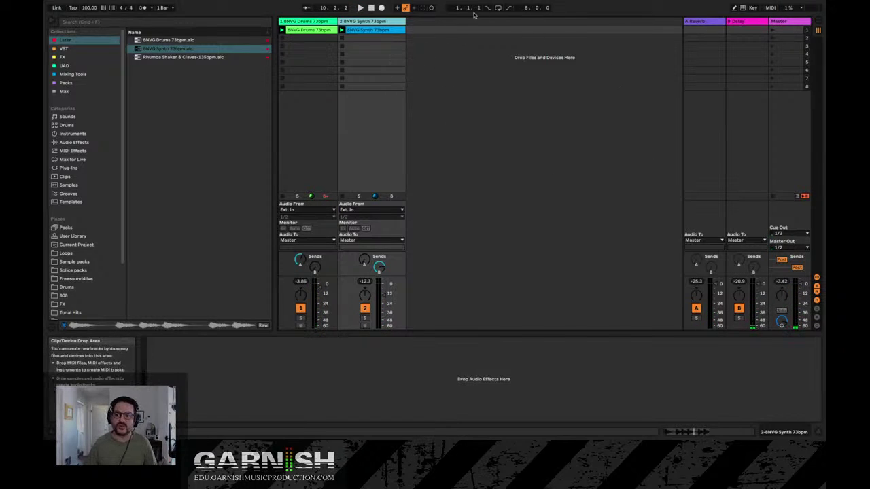
pyautogui.click(360, 7)
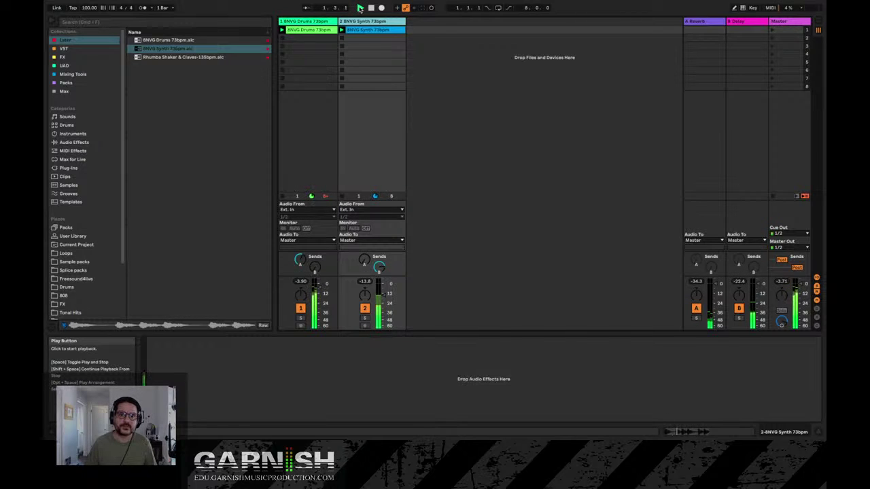
pyautogui.click(774, 197)
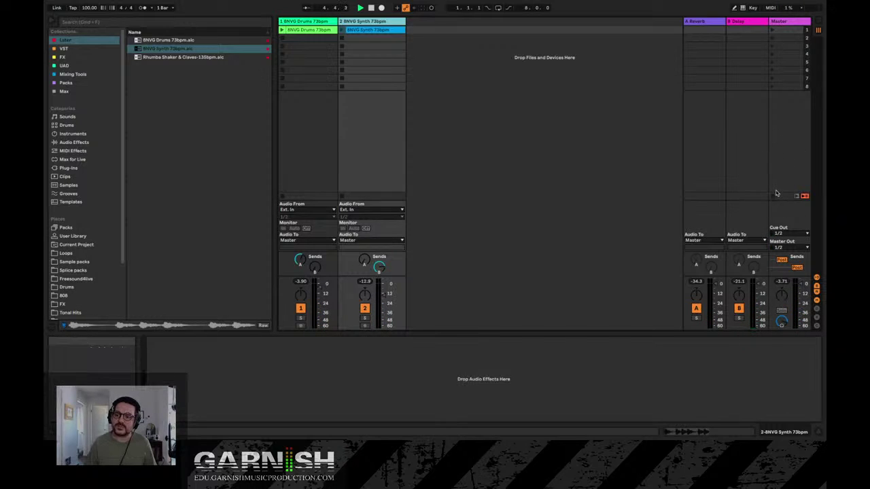
# Compare the drums and synth clips' audio settings and waveforms by alternately showing each in Clip View
pyautogui.click(307, 32)
pyautogui.click(389, 32)
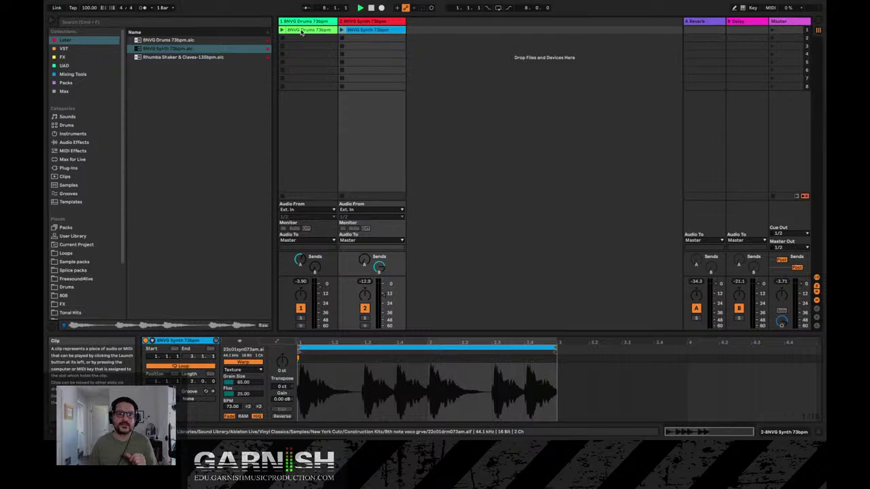
pyautogui.click(302, 33)
pyautogui.click(370, 31)
pyautogui.click(317, 32)
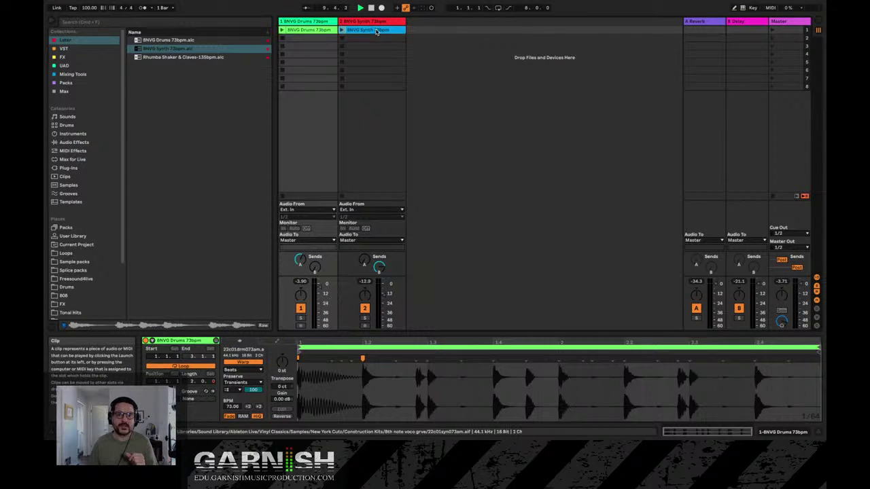
pyautogui.click(376, 31)
pyautogui.click(311, 32)
pyautogui.click(378, 32)
pyautogui.click(295, 30)
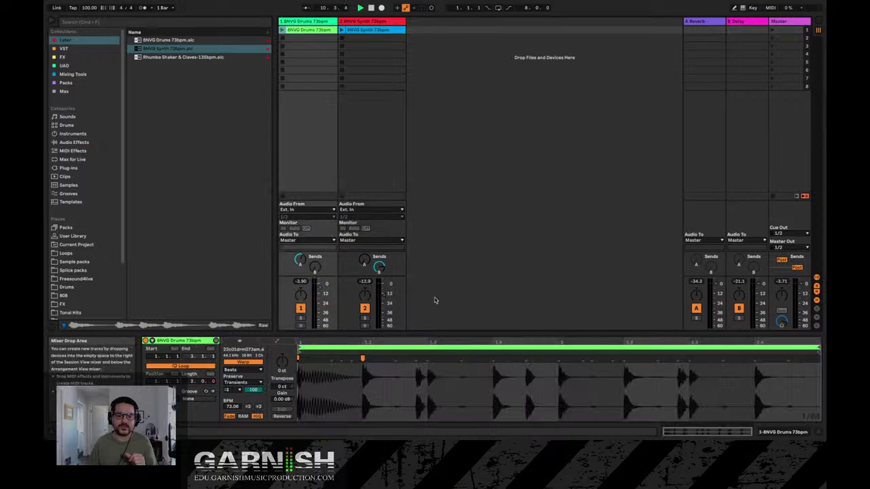
# Enlarge Clip View and alternate between the synth and drums clips to examine their waveforms more closely
pyautogui.moveTo(455, 333)
pyautogui.mouseDown()
pyautogui.moveTo(456, 282)
pyautogui.moveTo(456, 316)
pyautogui.mouseUp()
pyautogui.click(365, 33)
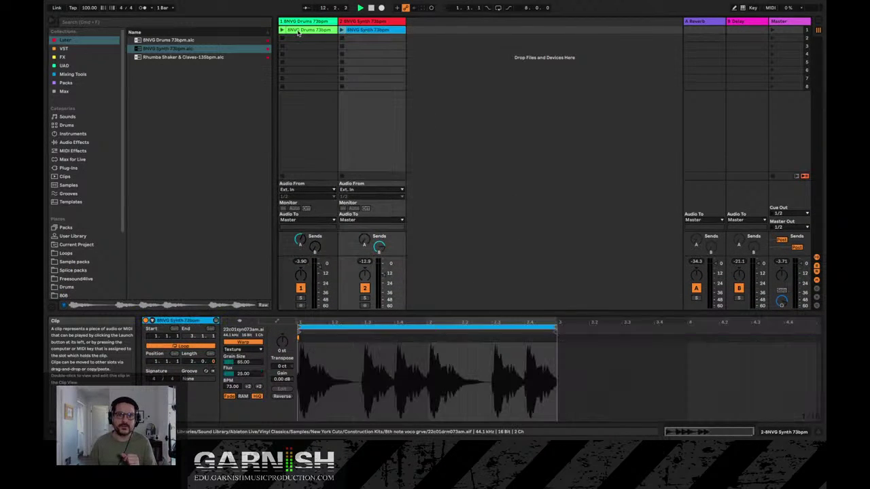
pyautogui.click(297, 33)
pyautogui.click(376, 31)
pyautogui.click(300, 31)
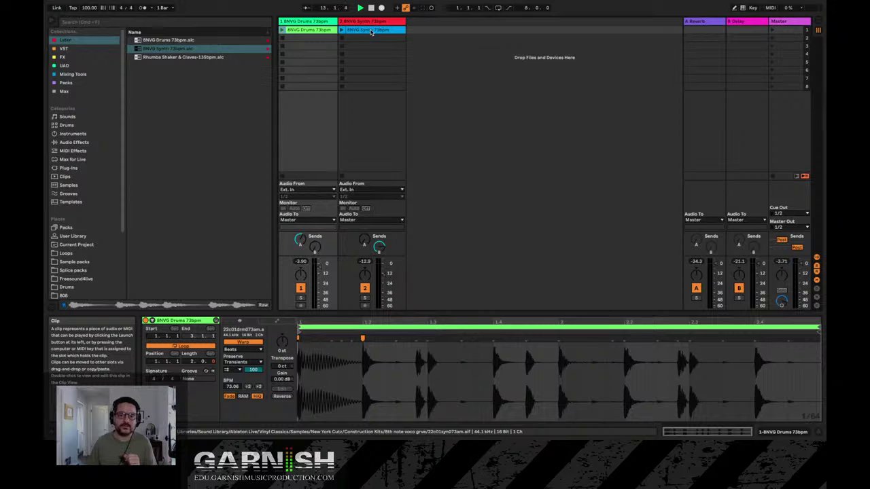
pyautogui.click(371, 32)
pyautogui.click(299, 31)
pyautogui.click(384, 31)
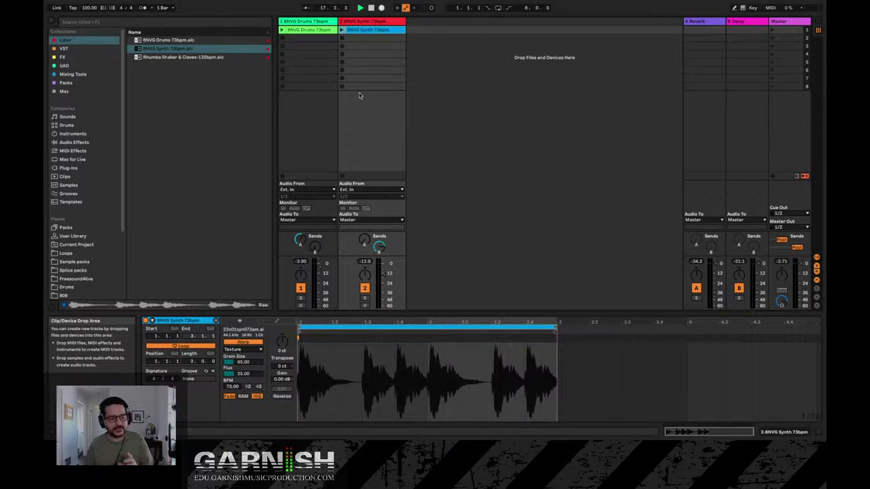
# Preview Rhumba Shaker & Claves-135bpm.alc and load it into the first slot of a new third track
pyautogui.click(204, 58)
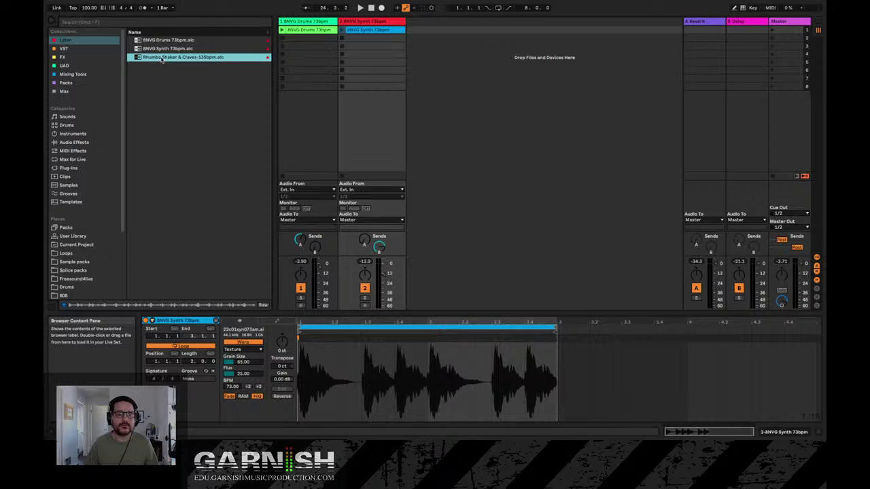
pyautogui.moveTo(162, 60); pyautogui.dragTo(437, 32)
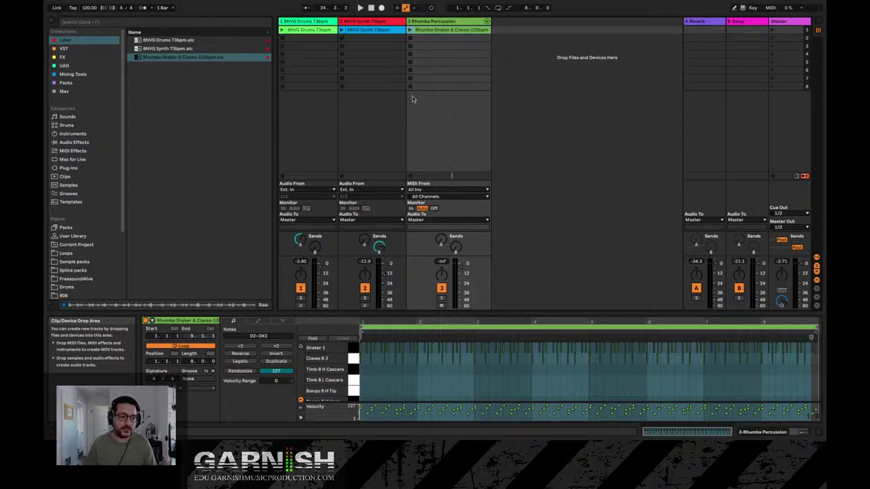
pyautogui.rightClick(526, 77)
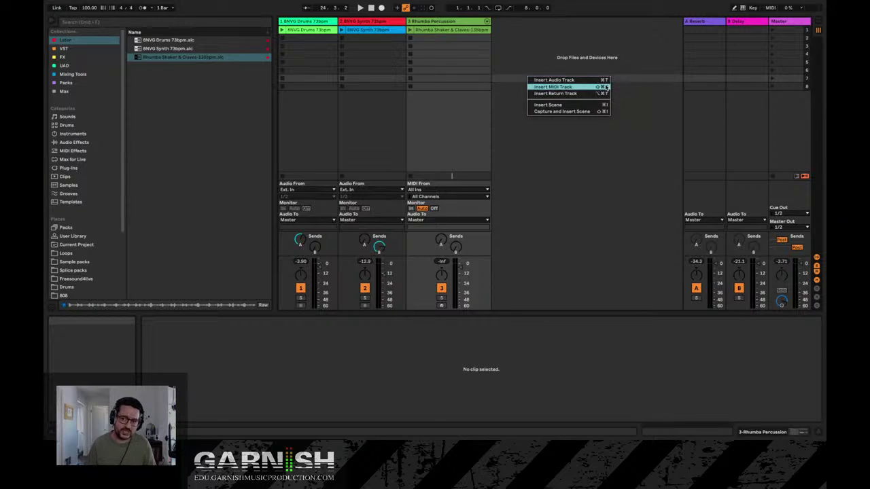
pyautogui.click(532, 54)
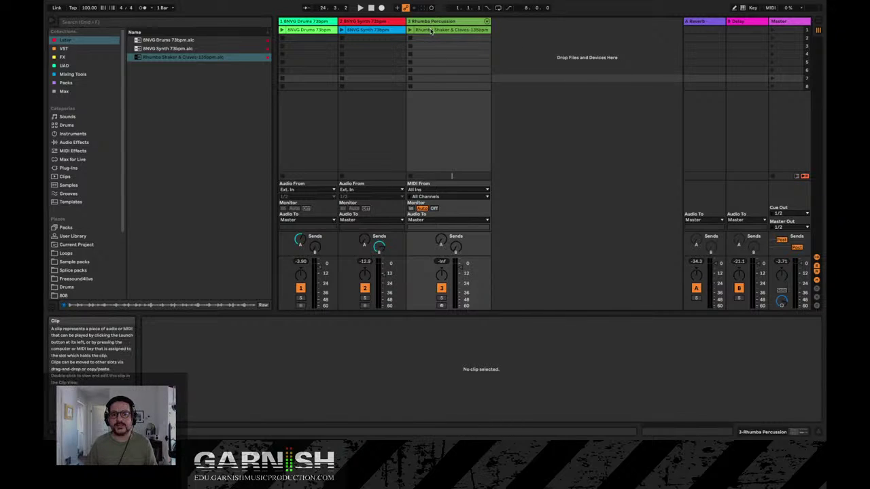
# Examine the audio waveforms of the synth and drums clips again in a taller Clip View
pyautogui.click(364, 31)
pyautogui.click(366, 31)
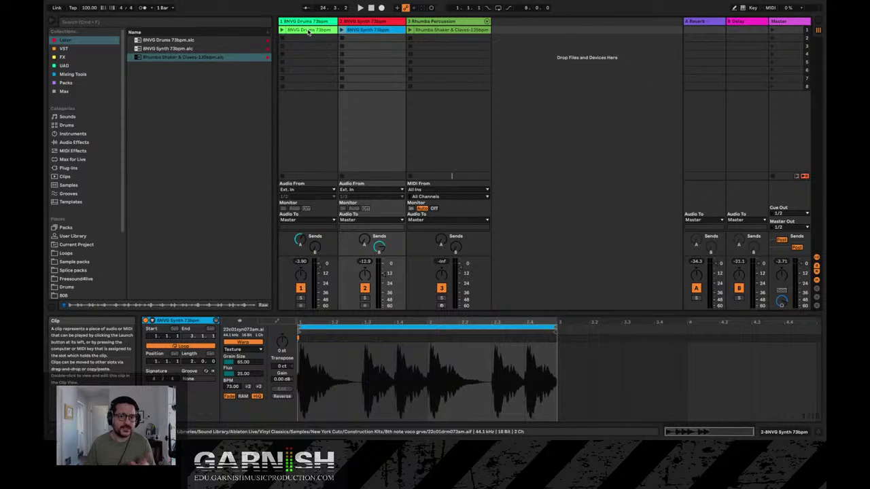
pyautogui.click(309, 32)
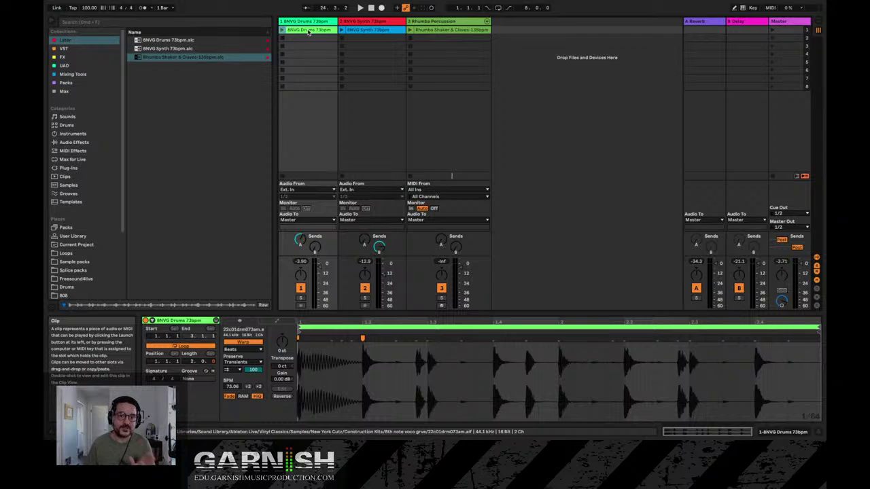
pyautogui.click(367, 30)
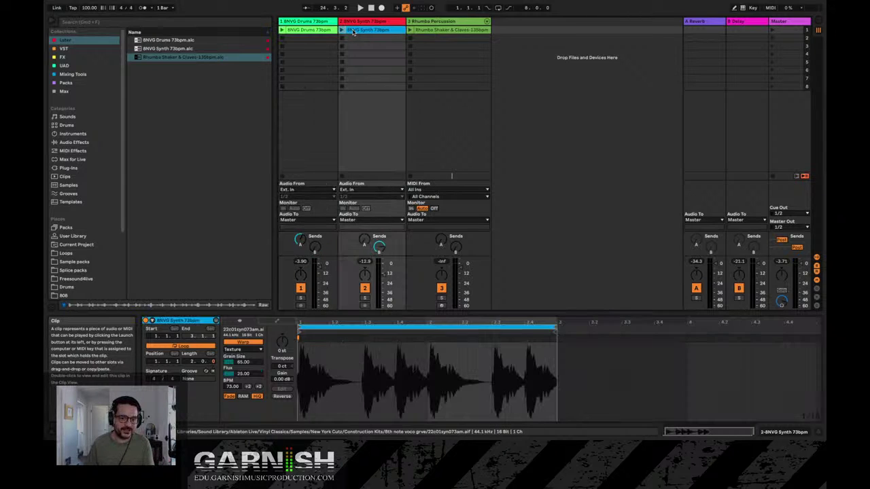
pyautogui.moveTo(408, 315)
pyautogui.mouseDown()
pyautogui.moveTo(409, 262)
pyautogui.moveTo(408, 301)
pyautogui.mouseUp()
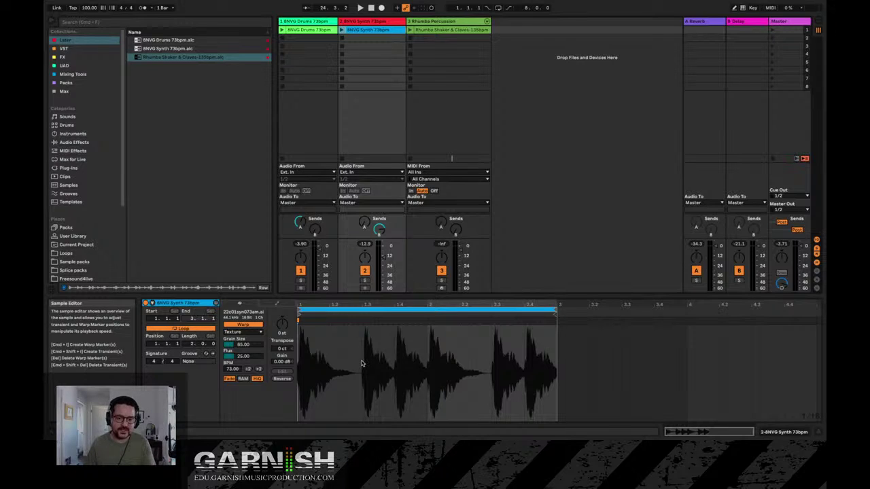
# Show the Rhumba clip's MIDI notes in a much taller editor and select all of them
pyautogui.click(436, 32)
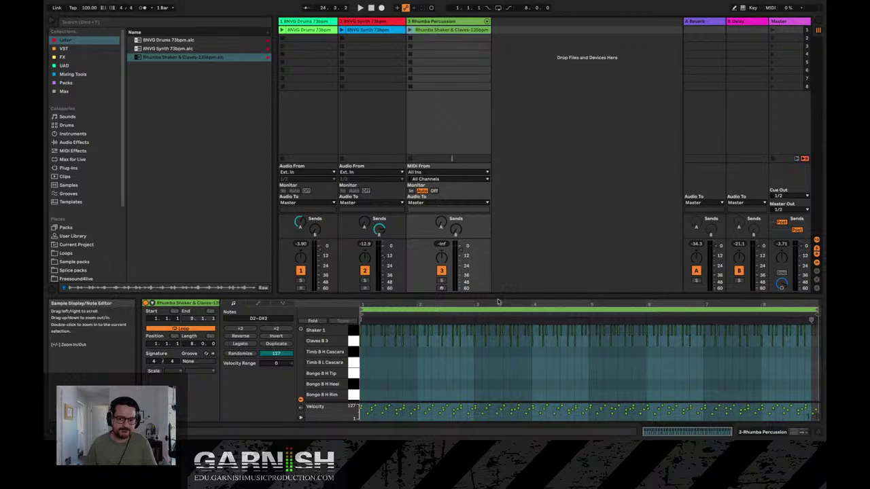
pyautogui.moveTo(498, 294); pyautogui.dragTo(496, 214)
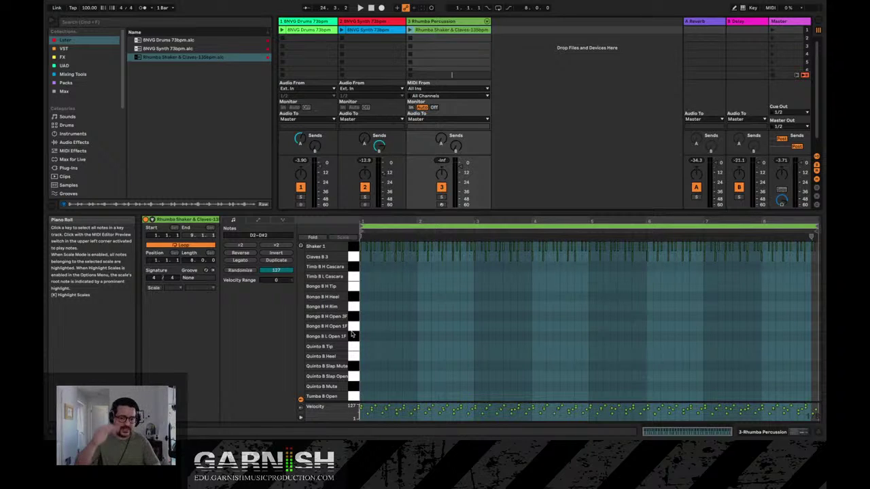
pyautogui.hotkey('ctrl', 'a')
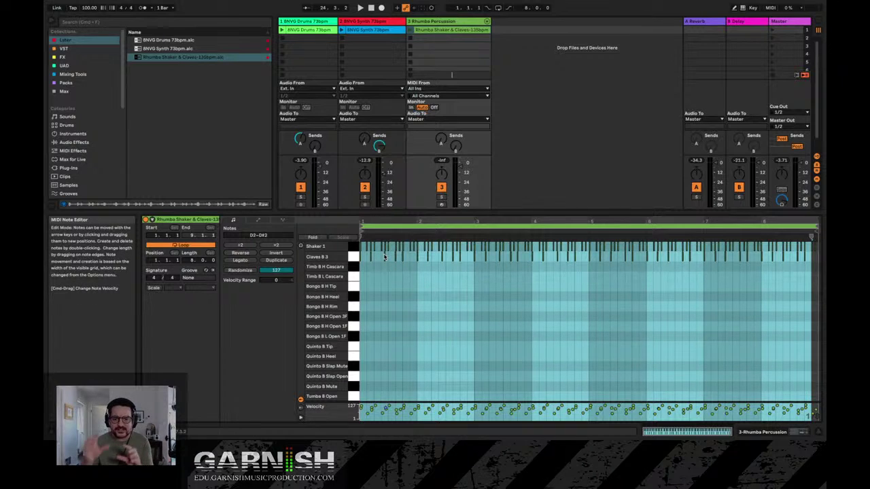
# Launch the Rhumba percussion clip to audition it, keep its notes in view and stop playback
pyautogui.click(411, 32)
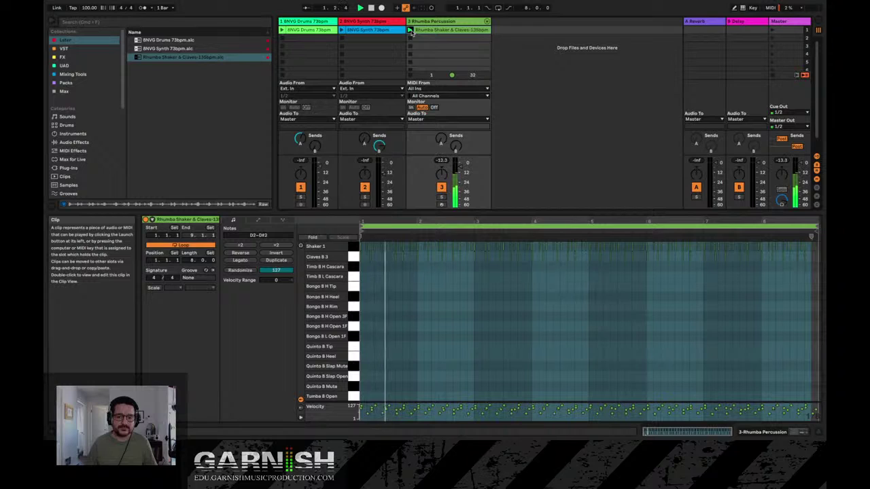
pyautogui.click(427, 32)
pyautogui.press('space')
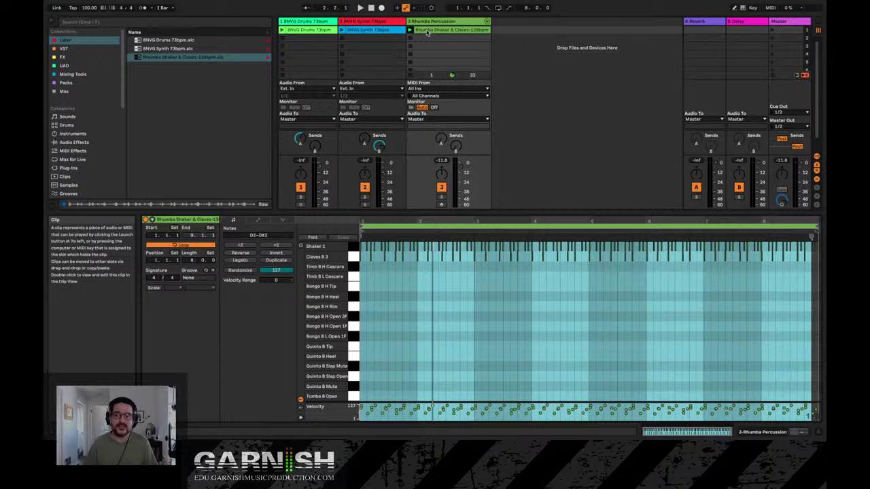
# Compare the synth clip's audio waveform from beat 1.2 onward with the Rhumba clip's individual MIDI notes up close
pyautogui.click(381, 32)
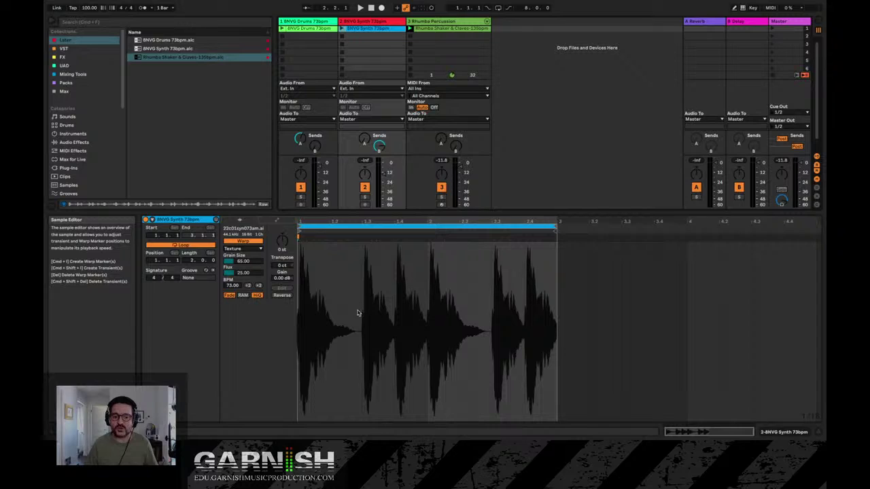
pyautogui.moveTo(362, 289); pyautogui.dragTo(555, 300)
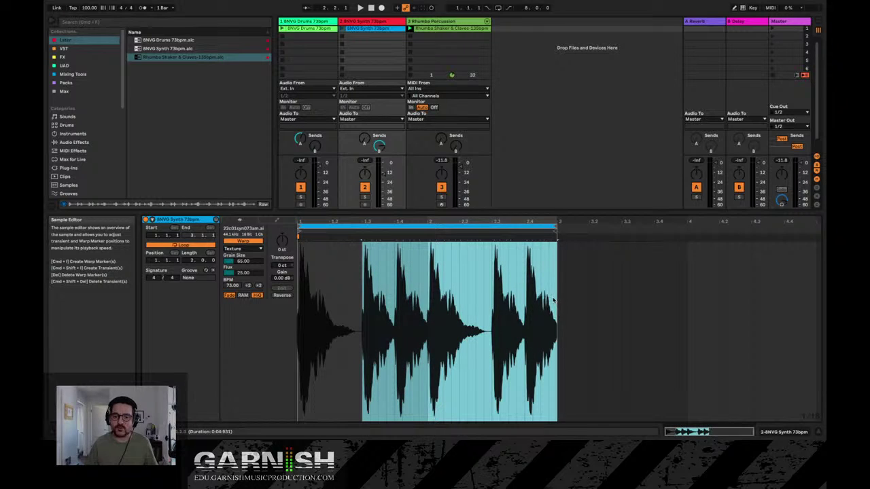
pyautogui.click(448, 28)
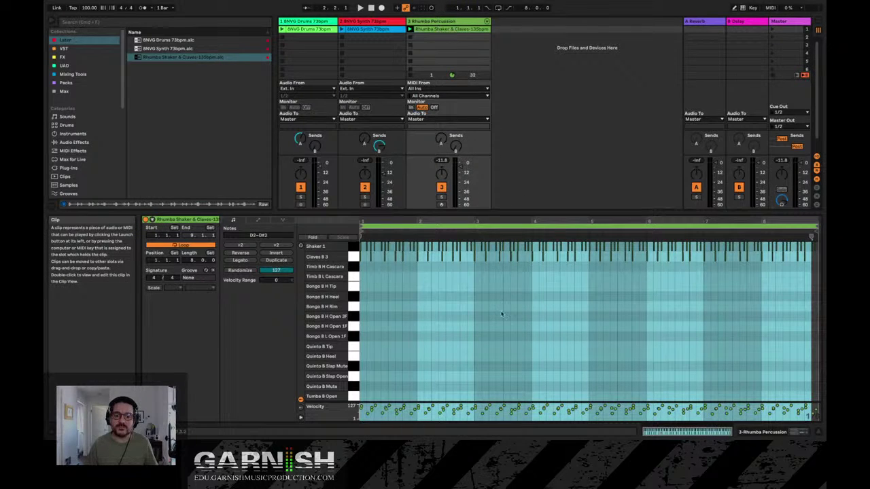
pyautogui.moveTo(370, 220); pyautogui.dragTo(471, 300)
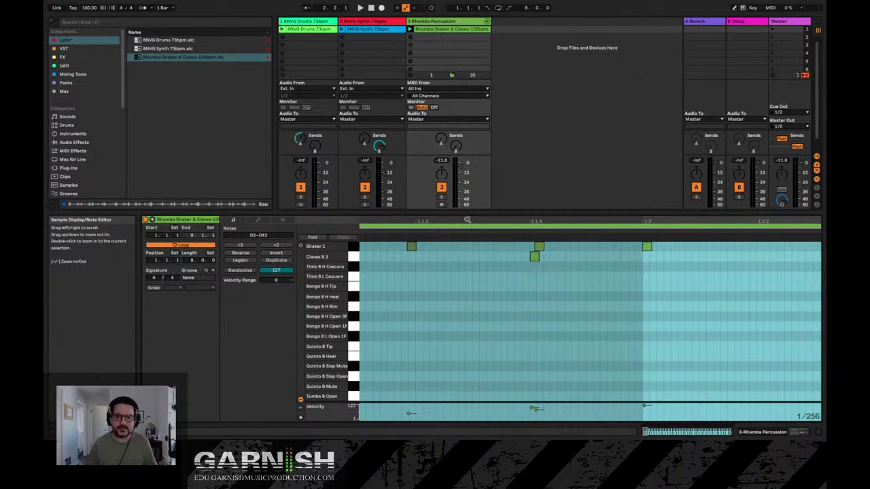
pyautogui.moveTo(466, 221); pyautogui.dragTo(377, 221)
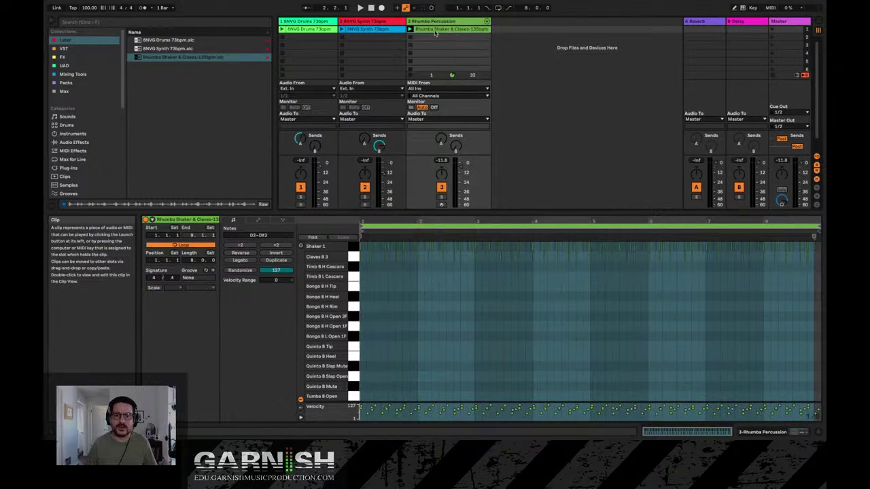
pyautogui.click(372, 29)
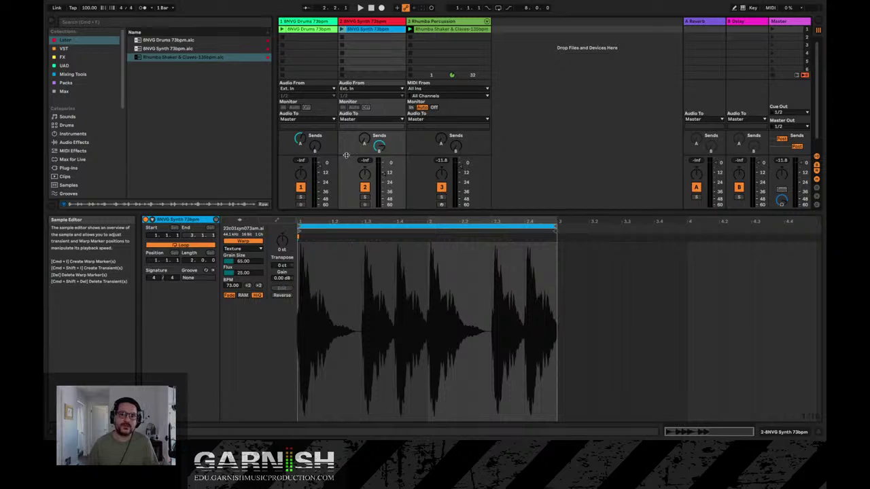
# Compare the Rhumba clip's notes with the synth clip's waveform once more and shorten the Clip View to enlarge the Session View
pyautogui.click(446, 29)
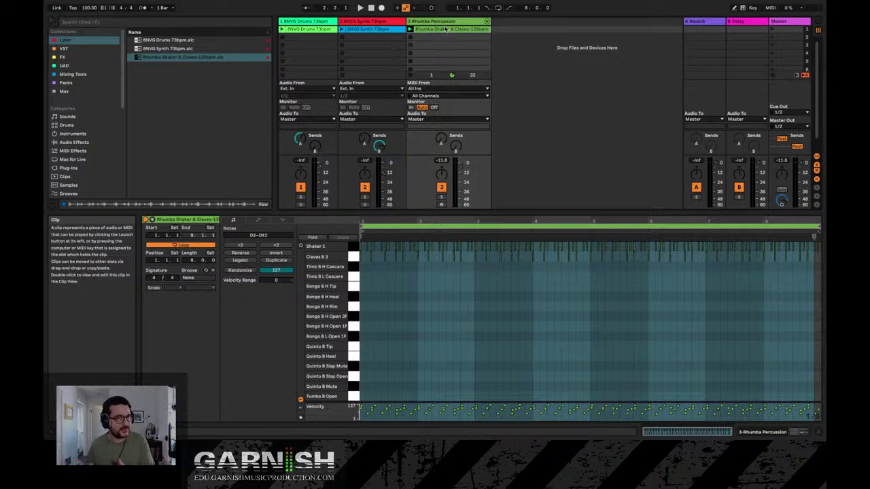
pyautogui.click(378, 31)
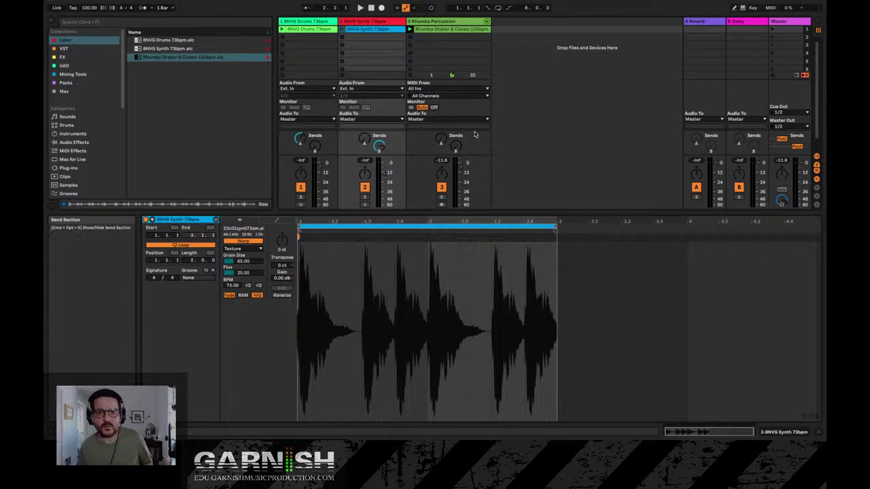
pyautogui.moveTo(472, 213); pyautogui.dragTo(472, 293)
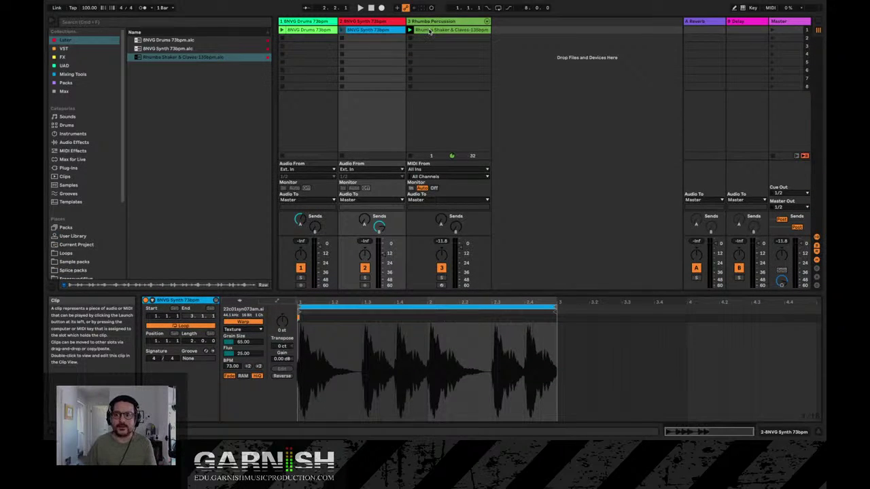
# Launch the first scene and audition the percussion track soloed, both alone and together with the synth track
pyautogui.click(772, 31)
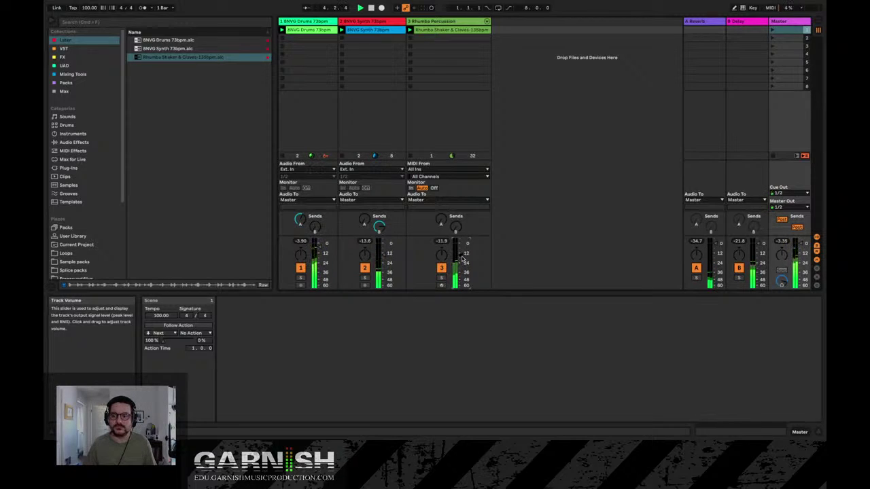
pyautogui.click(442, 279)
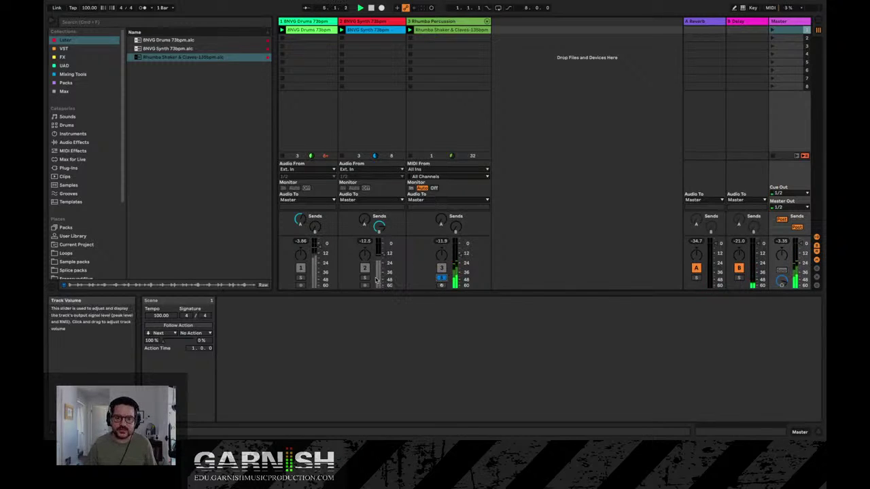
pyautogui.click(365, 279)
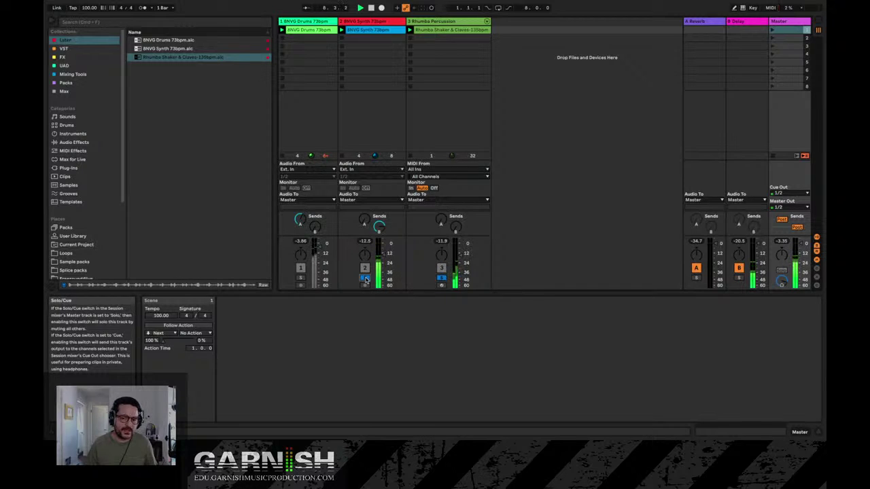
pyautogui.click(365, 278)
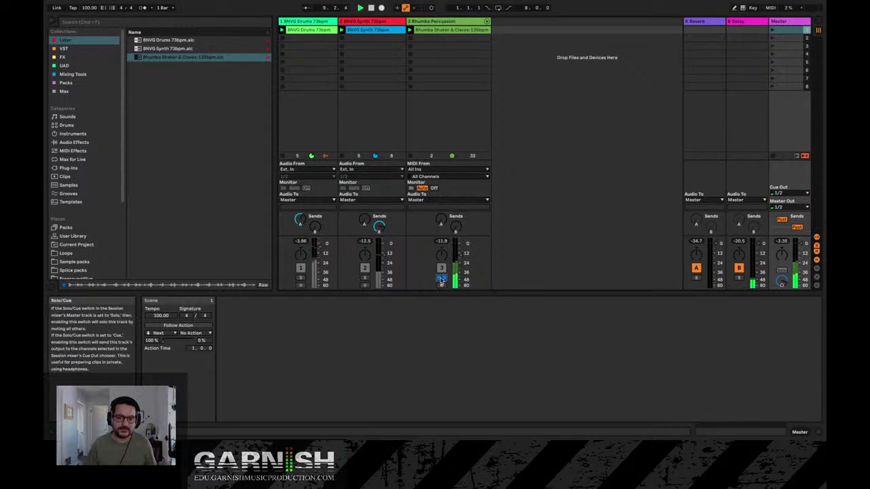
# Clear the solo and pan the synth and percussion tracks slightly off centre, checking the mix in playback
pyautogui.click(365, 269)
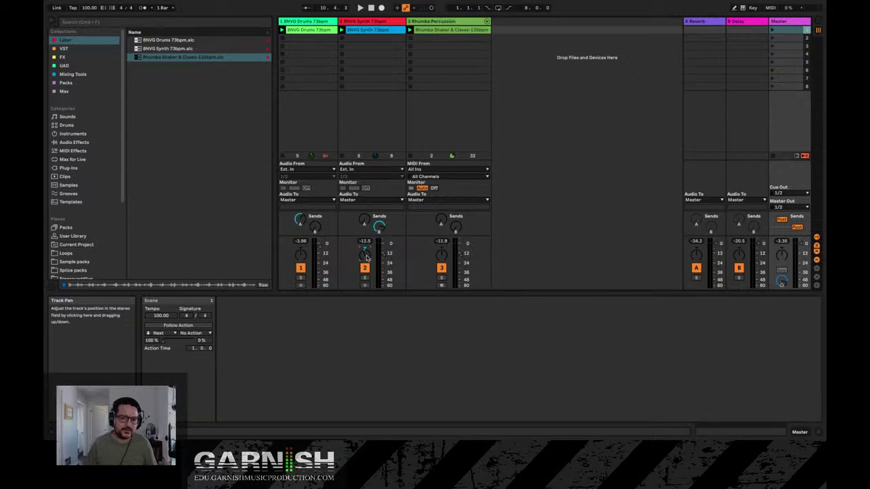
pyautogui.press('space')
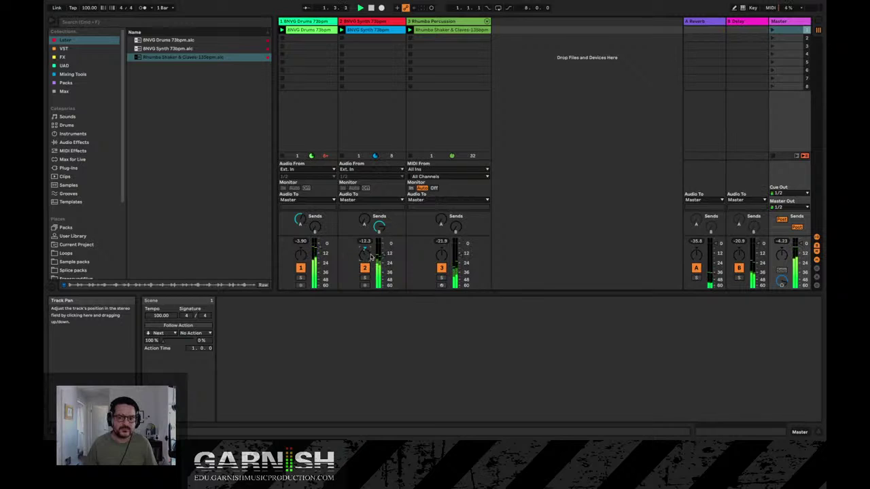
pyautogui.click(442, 255)
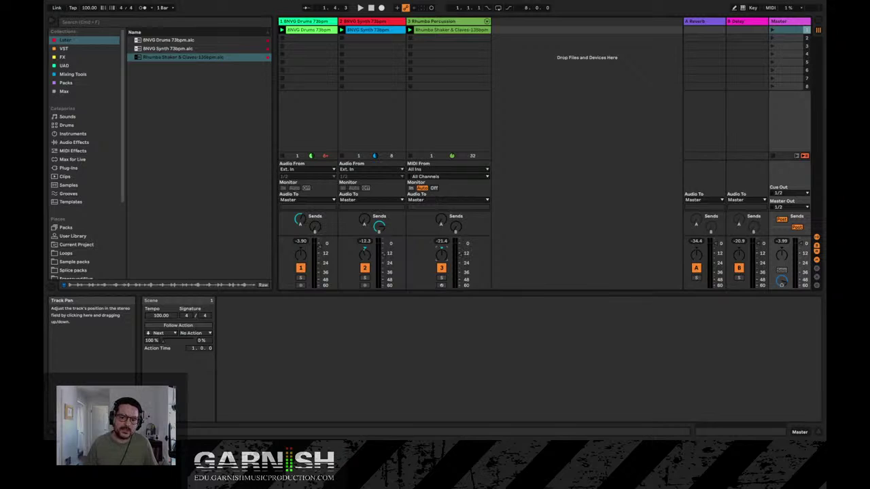
pyautogui.press('space')
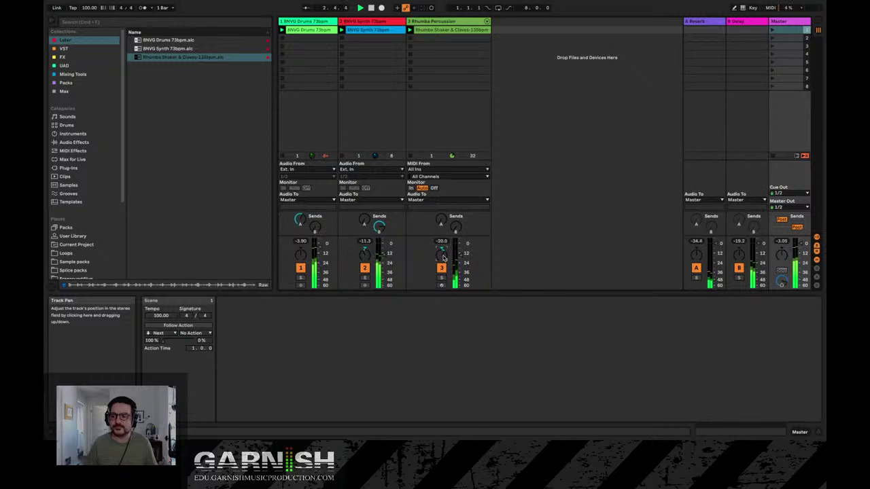
pyautogui.press('space')
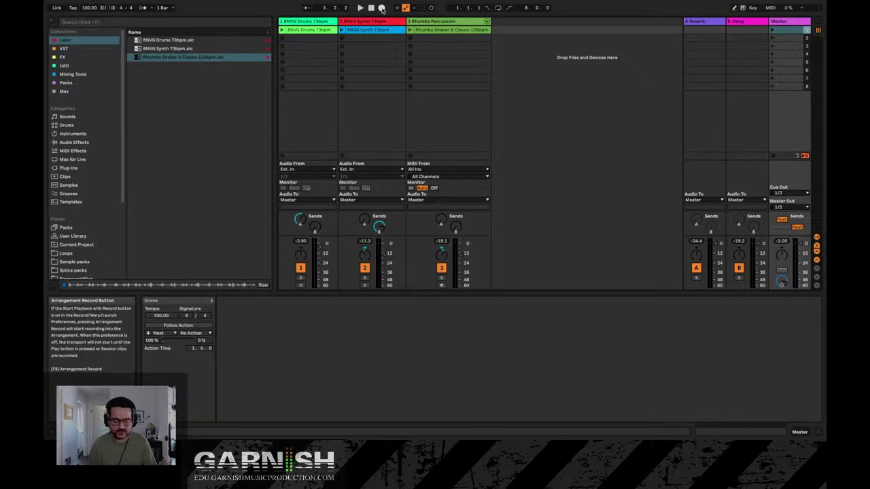
# Look at the Arrangement View, return to the Session View and review the synth, Rhumba and drums clips
pyautogui.press('Tab')
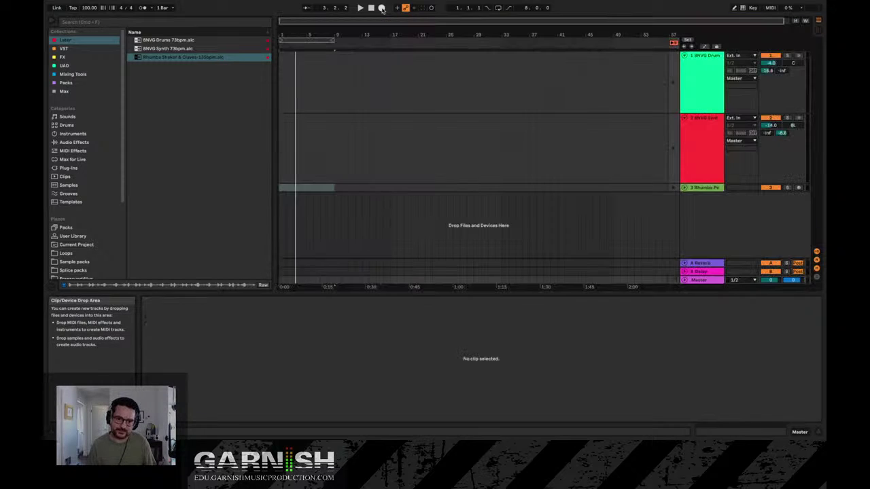
pyautogui.press('Tab')
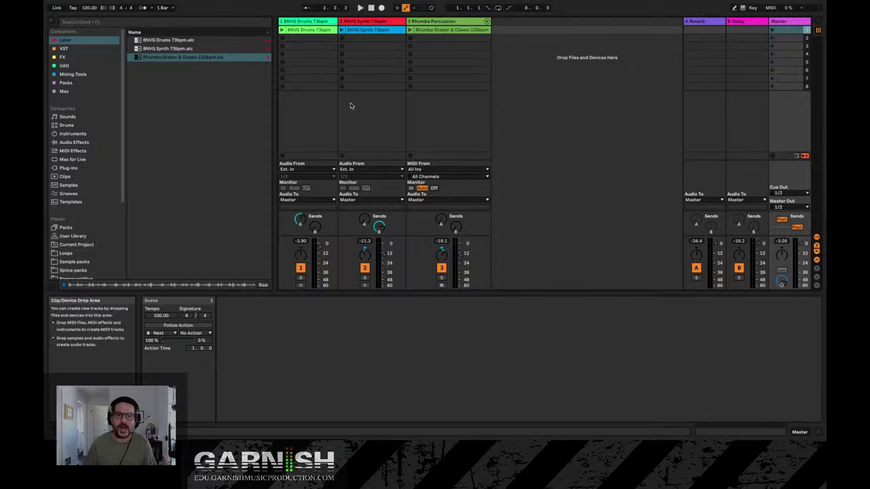
pyautogui.click(383, 33)
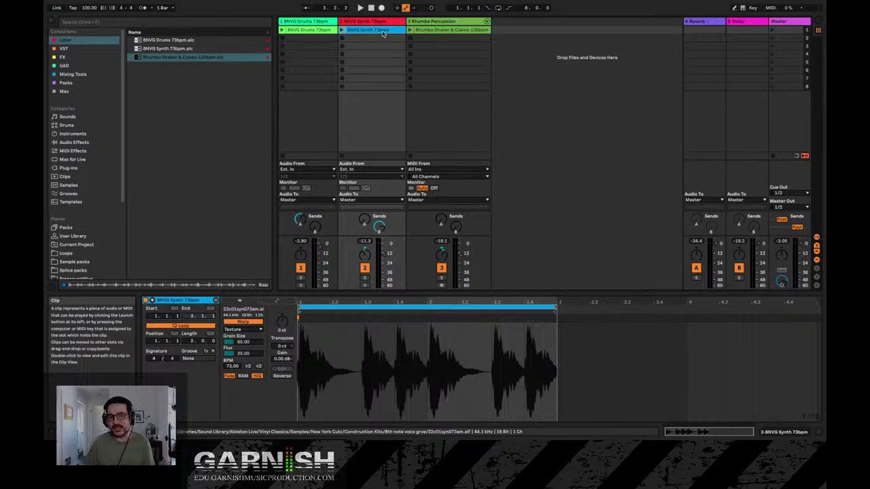
pyautogui.click(437, 31)
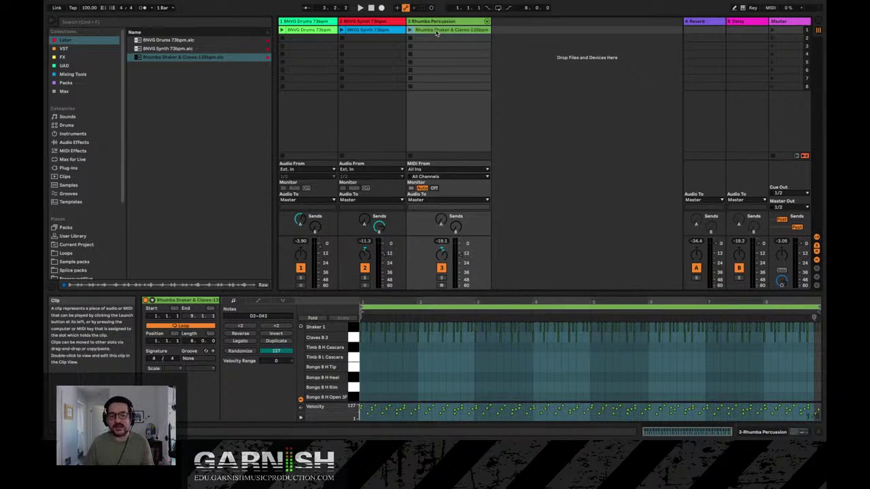
pyautogui.click(322, 31)
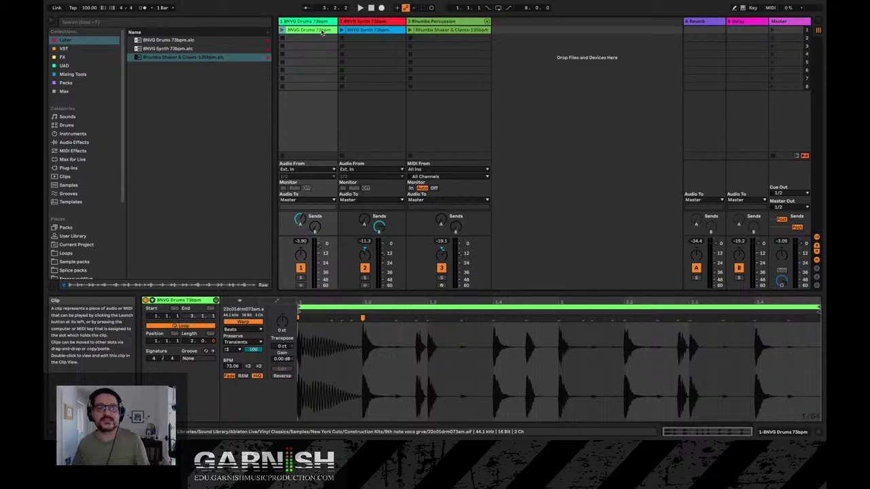
pyautogui.click(362, 32)
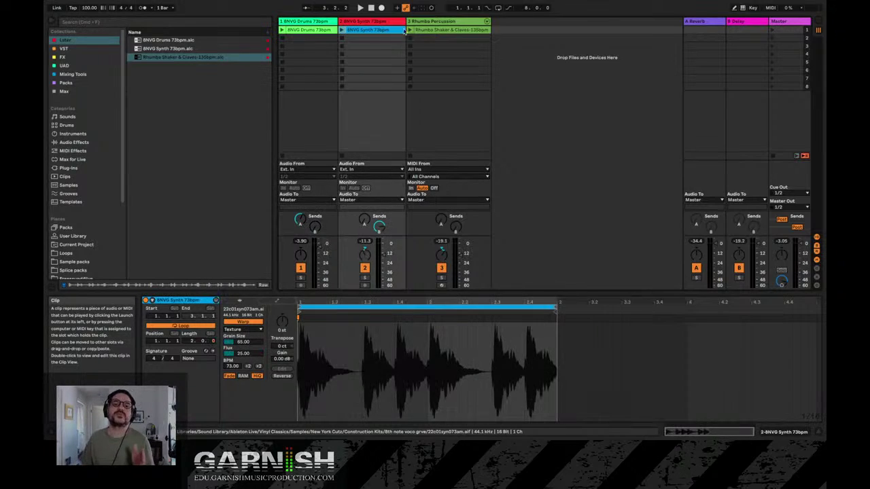
pyautogui.click(441, 32)
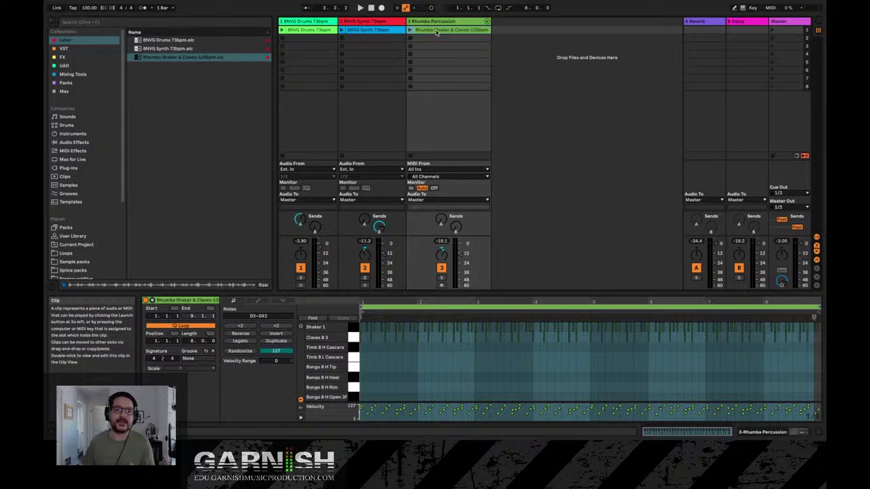
pyautogui.click(368, 30)
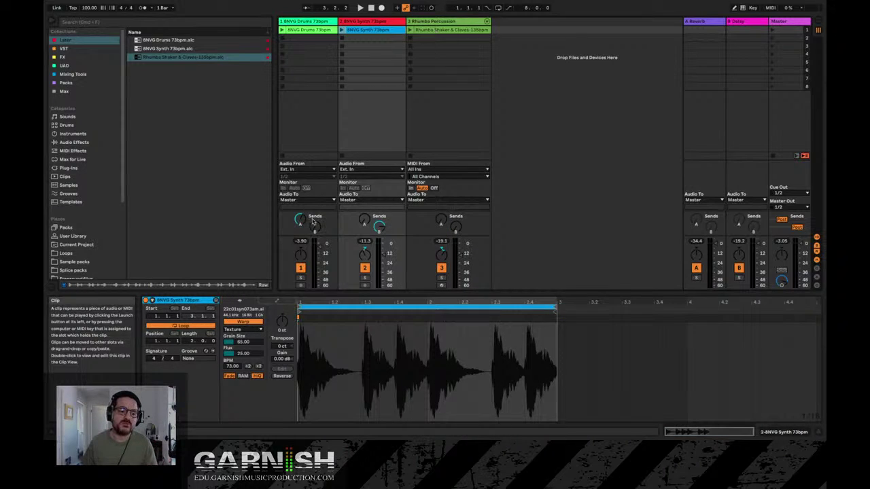
# Toggle the synth clip's Loop setting off and back on, and check looping on the drums and Rhumba clips
pyautogui.click(183, 327)
pyautogui.click(184, 327)
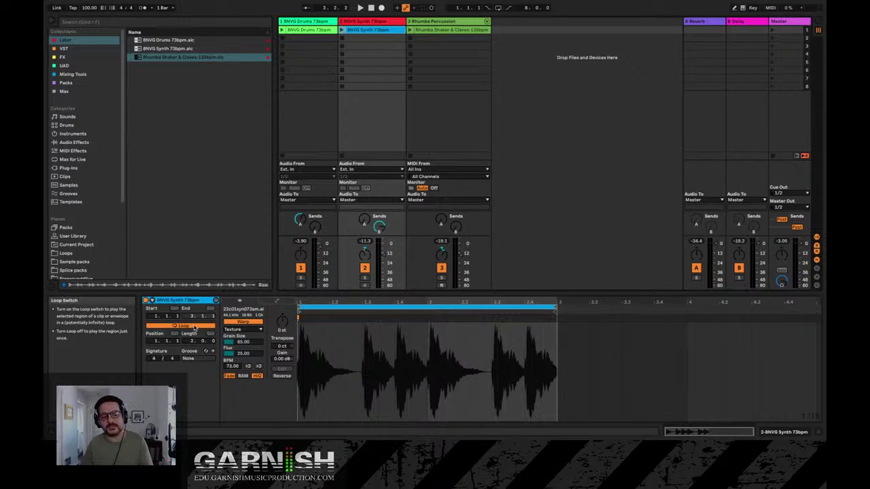
pyautogui.click(310, 31)
pyautogui.click(362, 30)
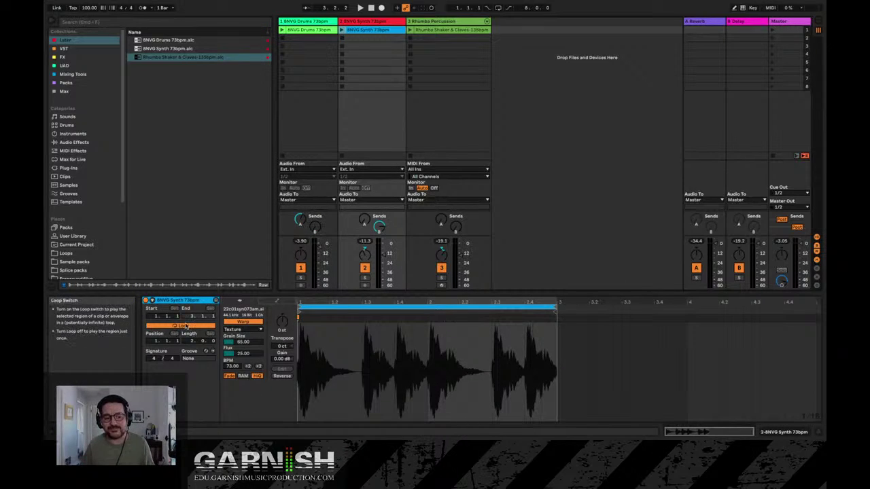
pyautogui.click(455, 31)
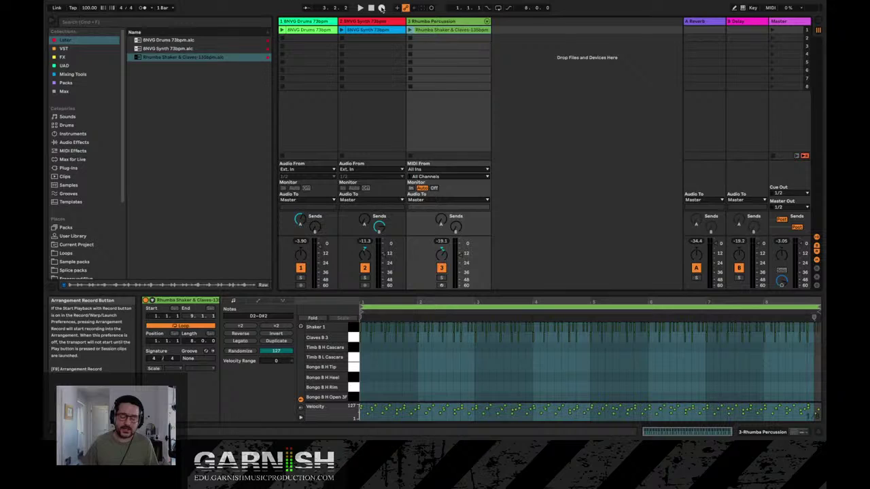
# Review the metronome's count-in options and start recording into the Arrangement with a 1 Bar count-in
pyautogui.click(151, 8)
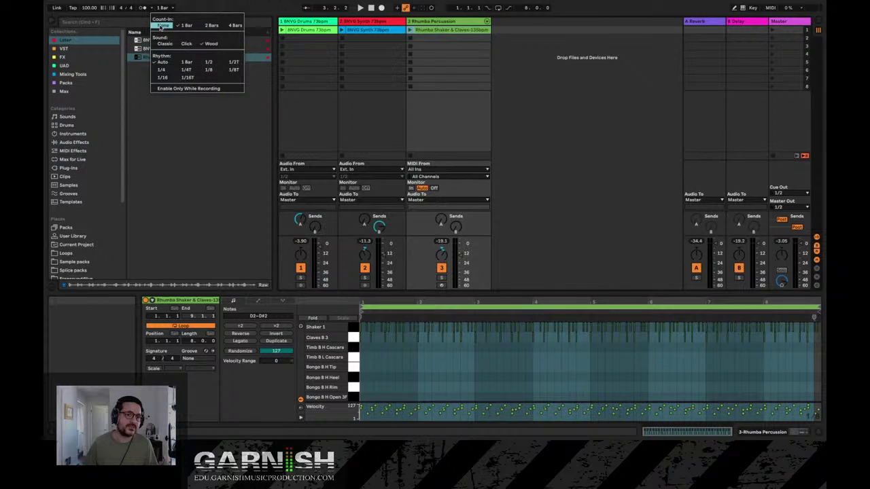
pyautogui.click(161, 26)
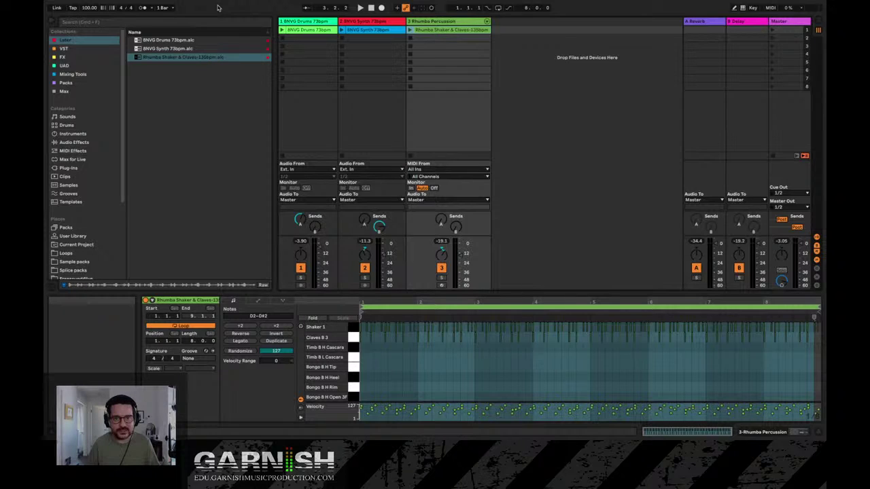
pyautogui.click(381, 8)
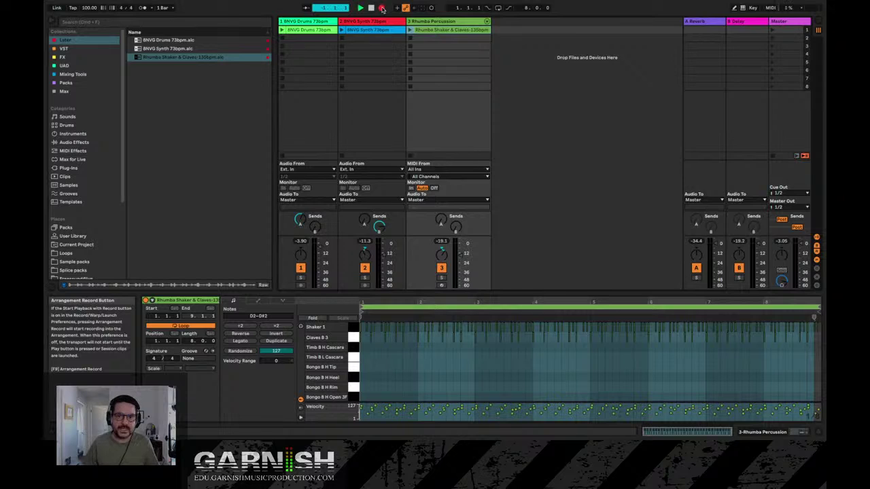
# Launch the synth, Rhumba percussion and drums clips in turn into the recording, and end it by stopping all clips and the transport
pyautogui.click(342, 33)
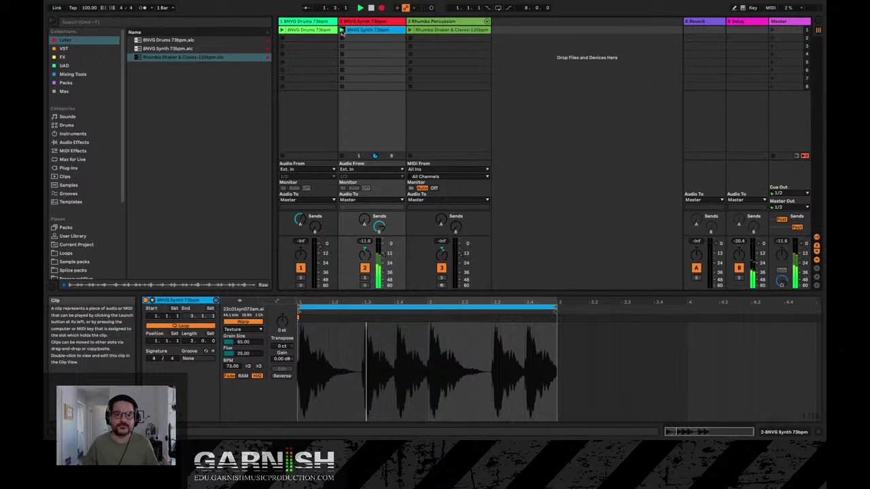
pyautogui.click(410, 31)
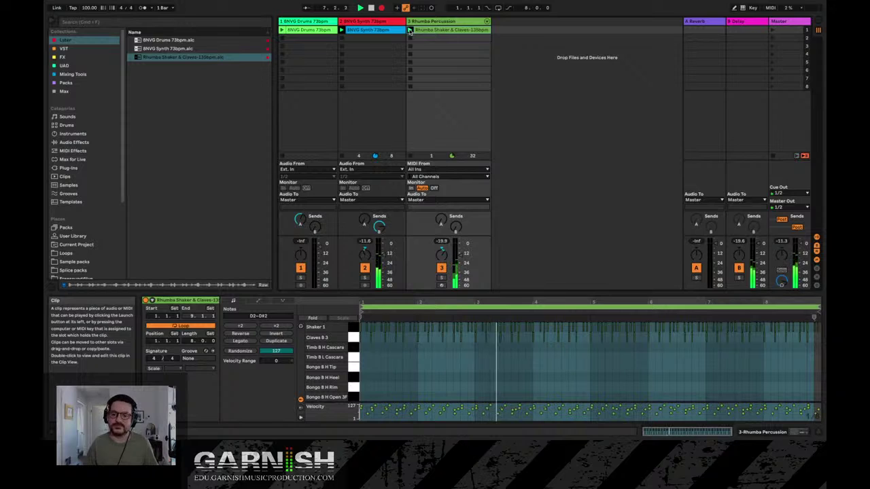
pyautogui.click(282, 31)
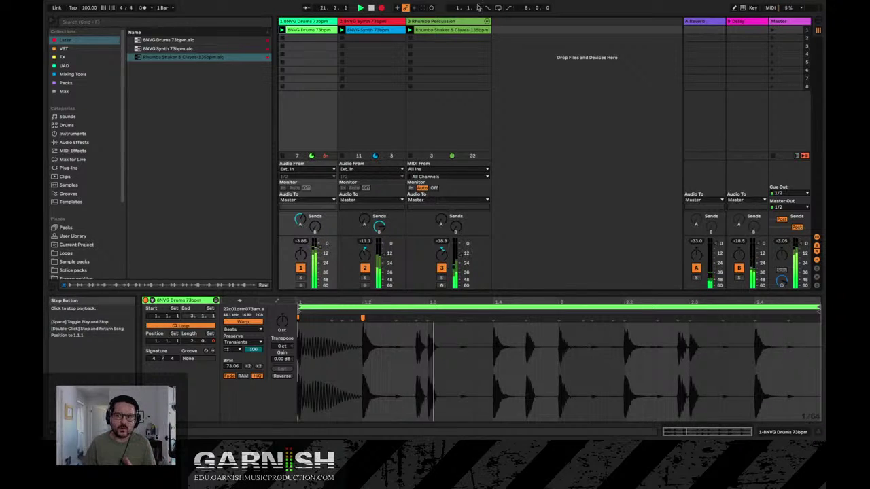
pyautogui.click(773, 158)
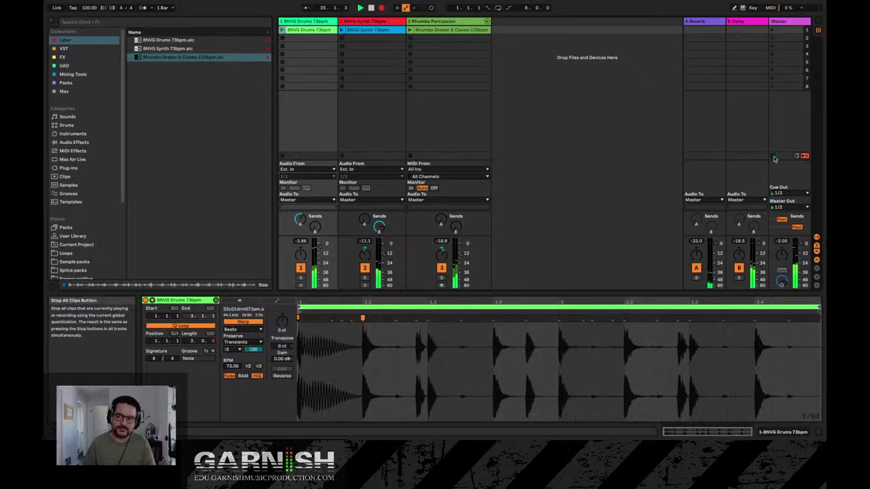
pyautogui.click(372, 8)
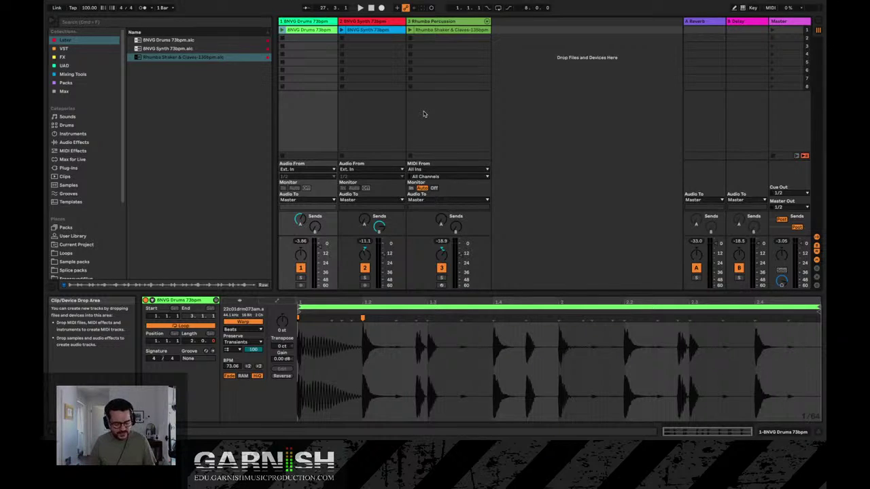
# Examine the recorded drums, synth and percussion clips in the Arrangement View against their Session View sources
pyautogui.press('Tab')
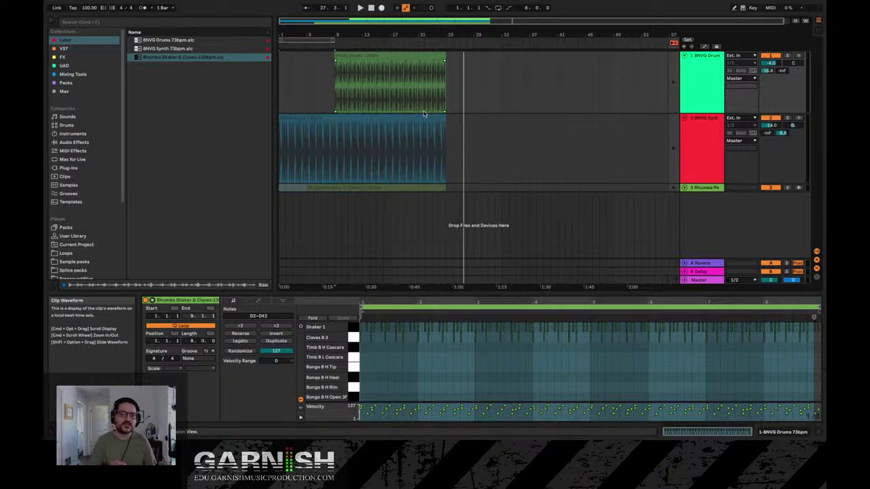
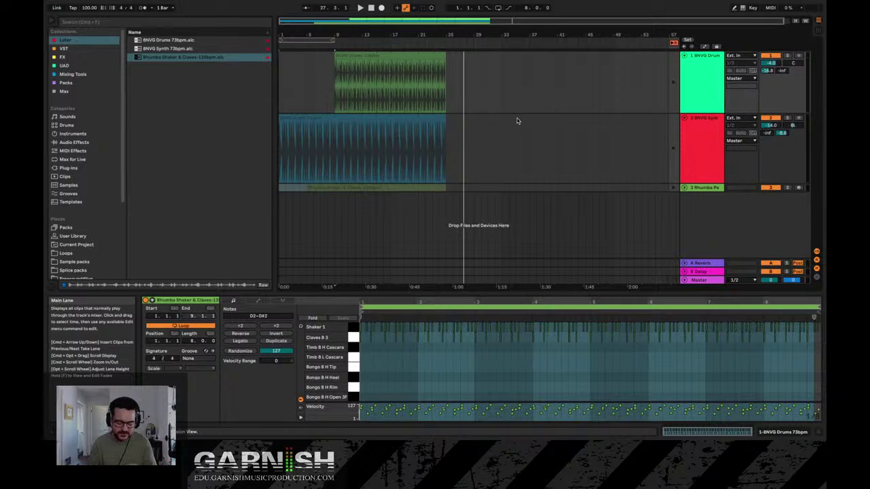
pyautogui.press('Tab')
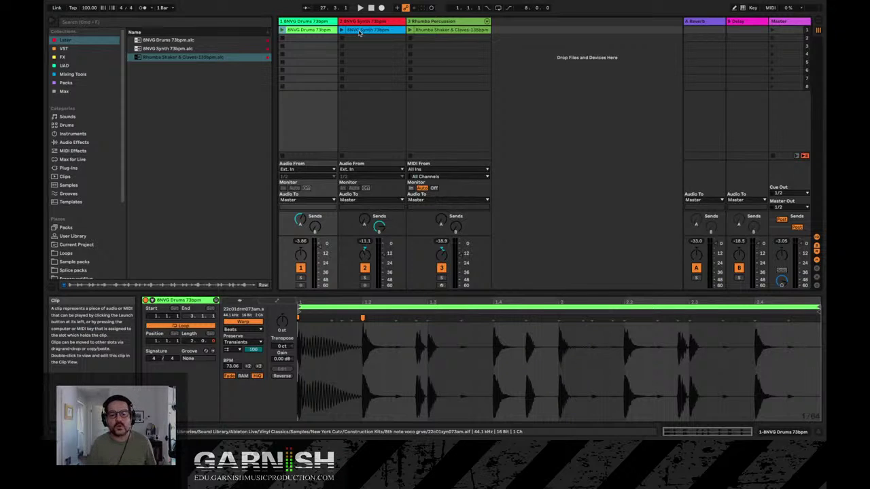
pyautogui.press('Tab')
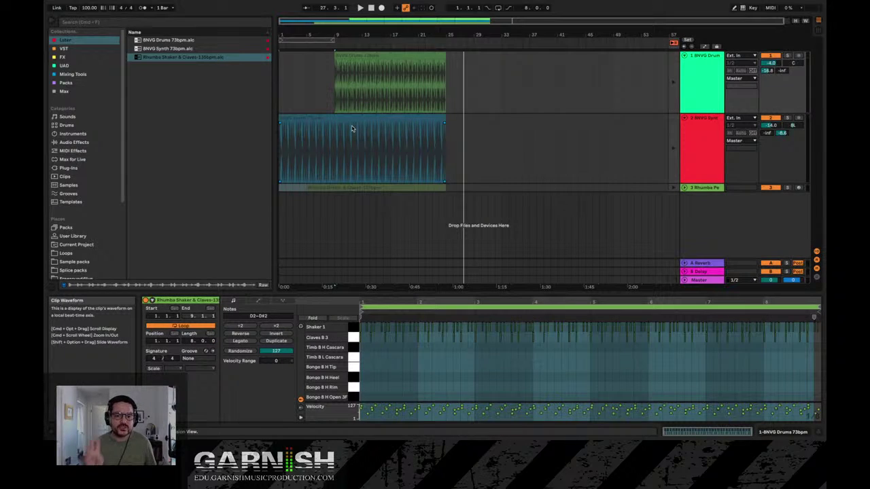
# Compare the Session View clips with their recorded copies in the Arrangement View, including the Back to Arrangement indicator
pyautogui.press('Tab')
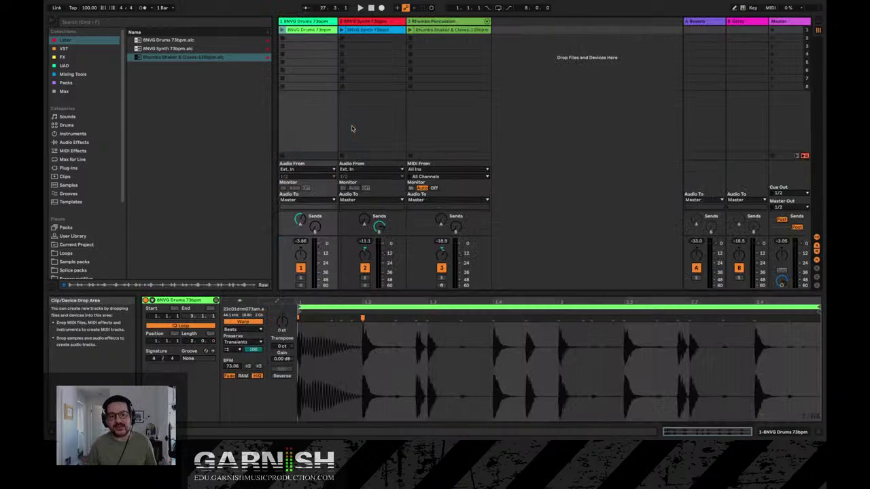
pyautogui.press('Tab')
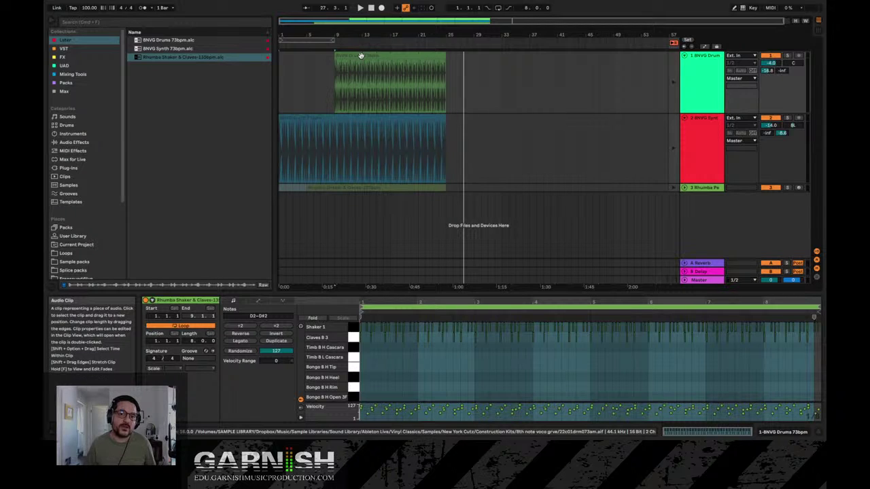
pyautogui.press('Tab')
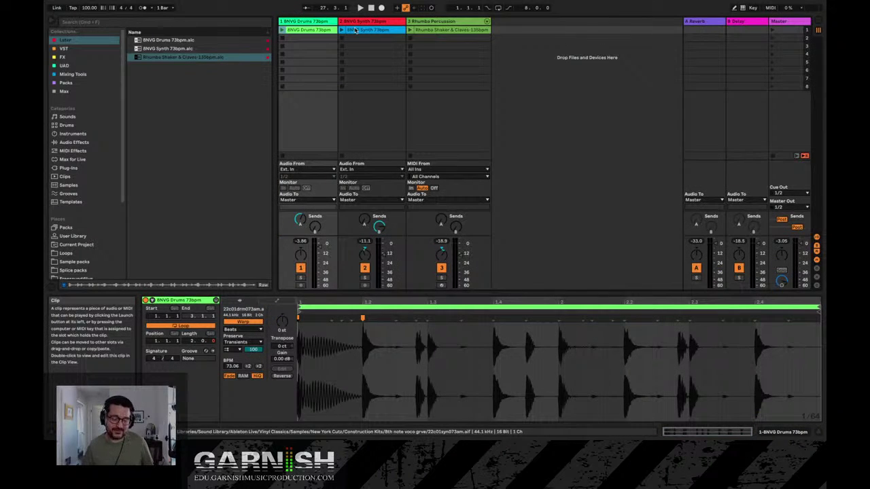
pyautogui.press('Tab')
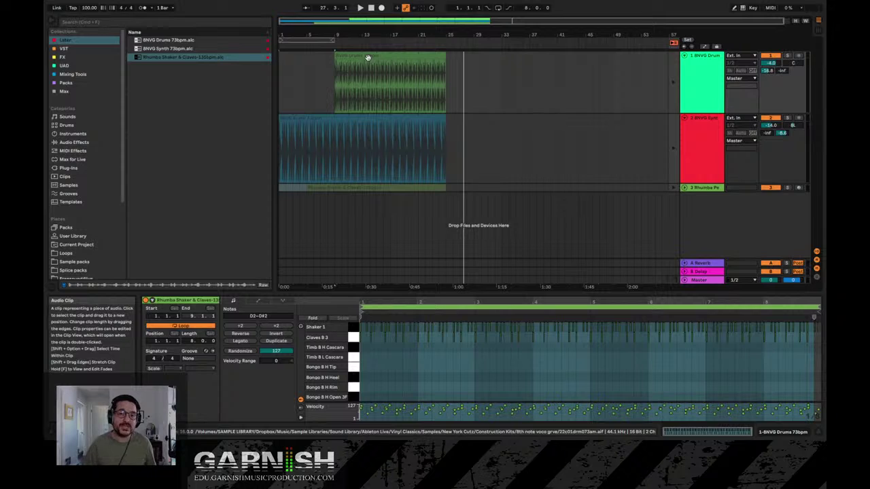
pyautogui.press('Tab')
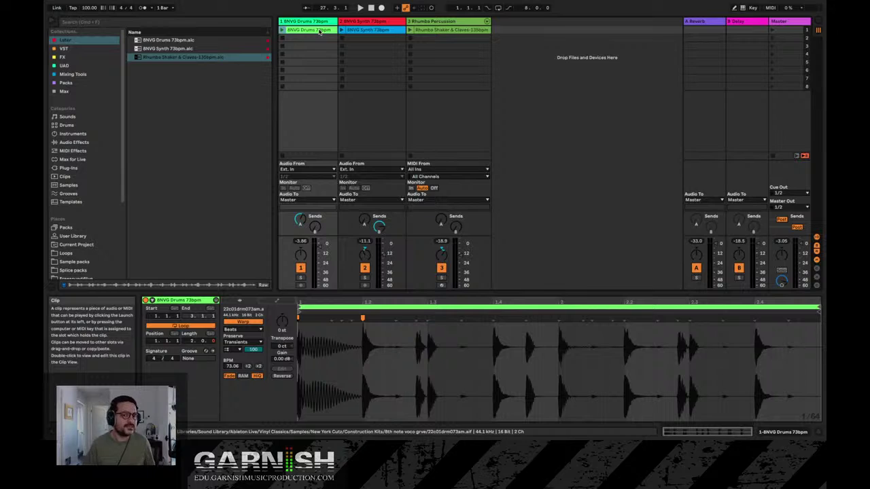
pyautogui.press('Tab')
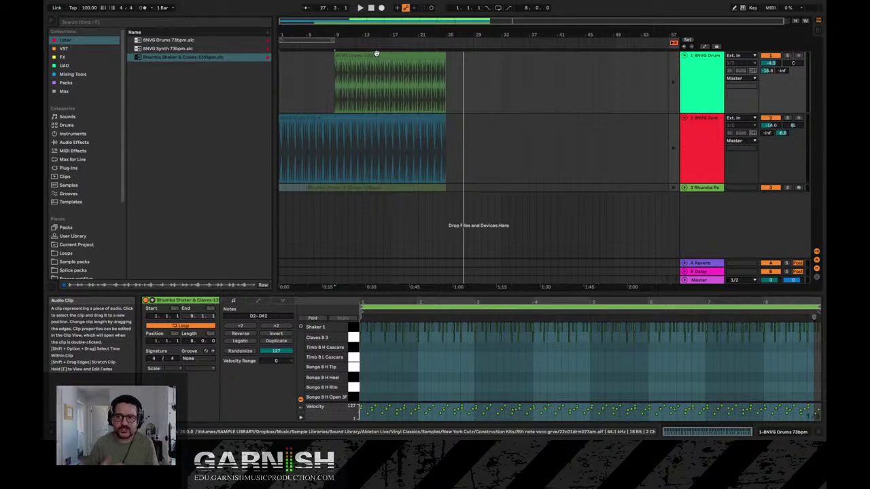
pyautogui.press('Tab')
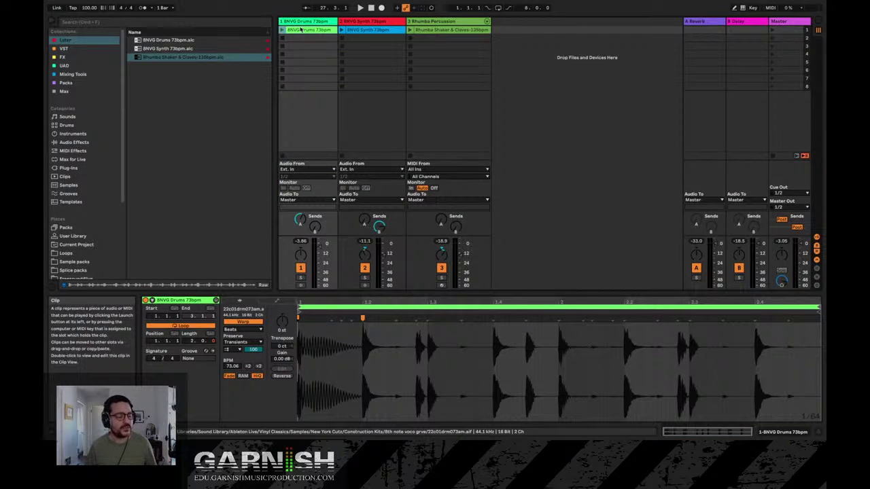
pyautogui.press('Tab')
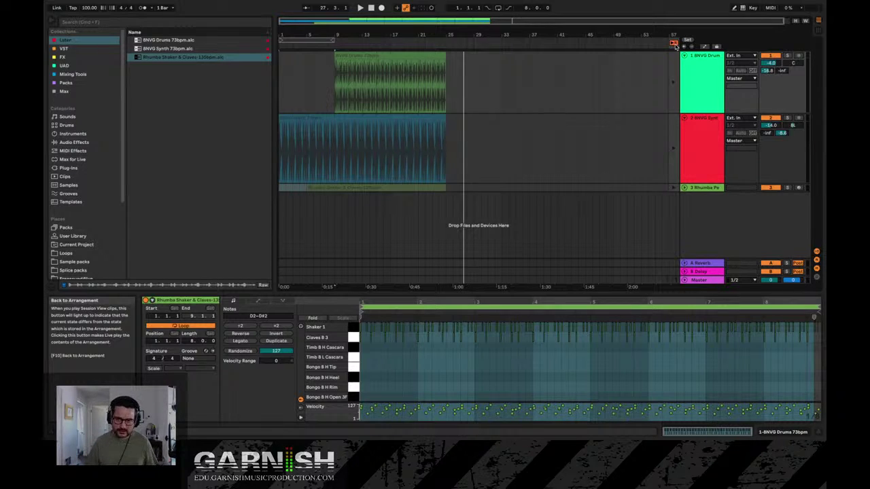
pyautogui.press('Tab')
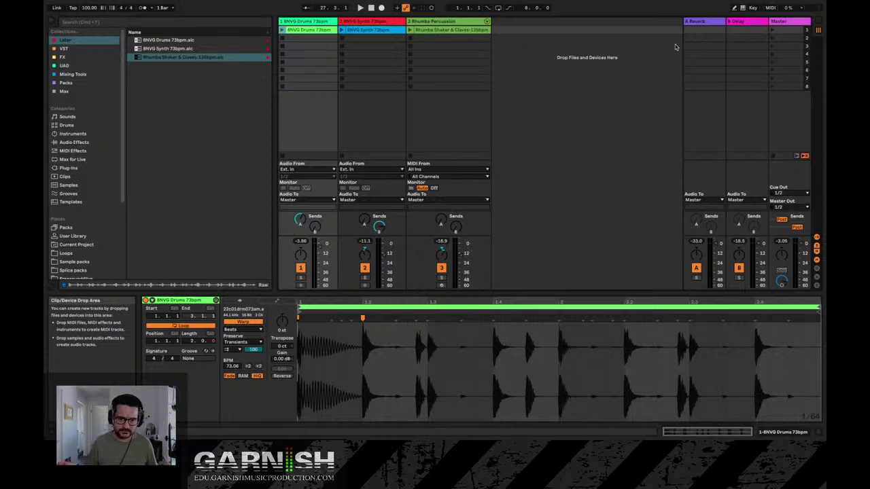
# Return all tracks to Arrangement playback and place the playback start at bar 1 of the recorded clips
pyautogui.press('Tab')
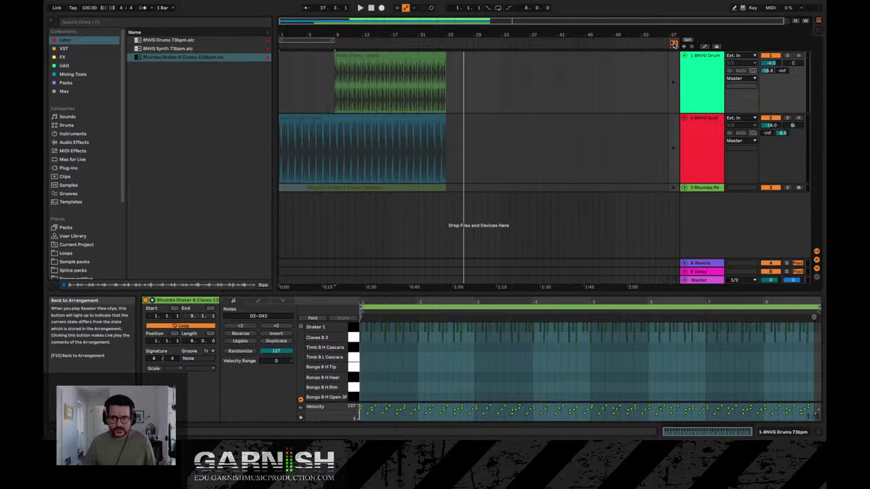
pyautogui.click(673, 44)
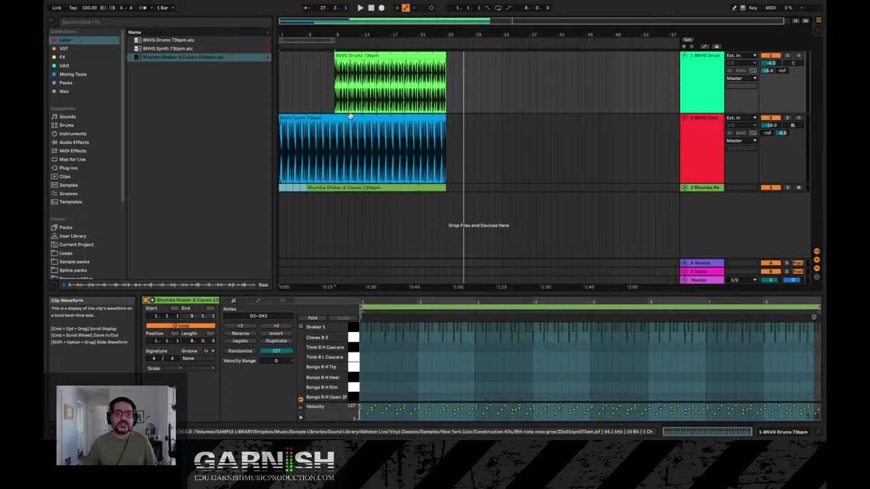
pyautogui.click(348, 134)
pyautogui.moveTo(357, 122); pyautogui.dragTo(346, 125)
pyautogui.moveTo(285, 21); pyautogui.dragTo(288, 58)
pyautogui.click(289, 61)
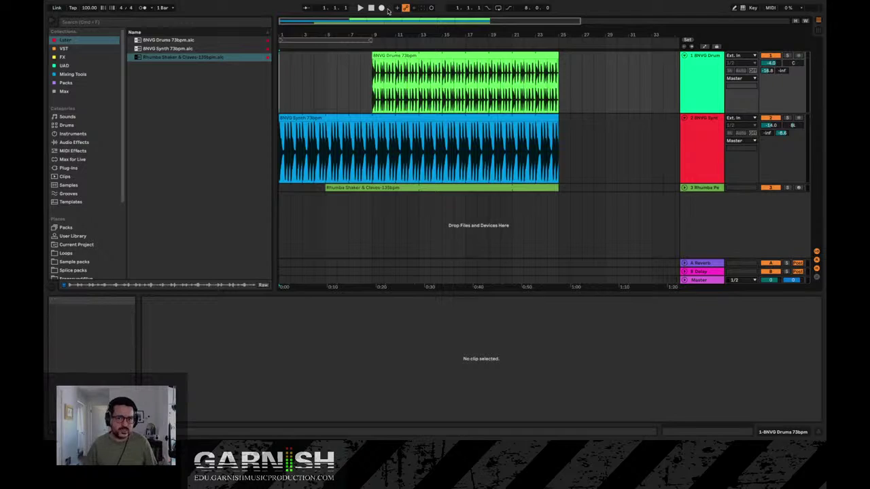
# Play the arrangement from the start and unfold the Rhumba percussion track in the Arrangement View
pyautogui.click(360, 8)
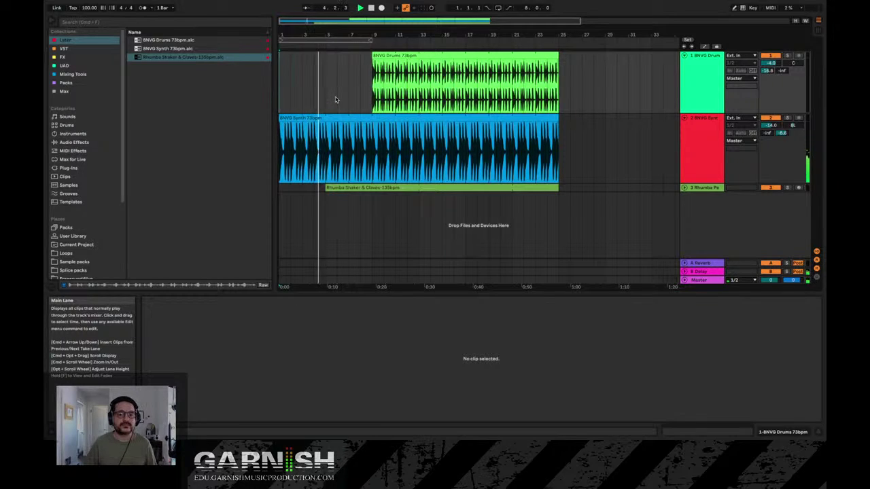
pyautogui.click(684, 187)
pyautogui.press('space')
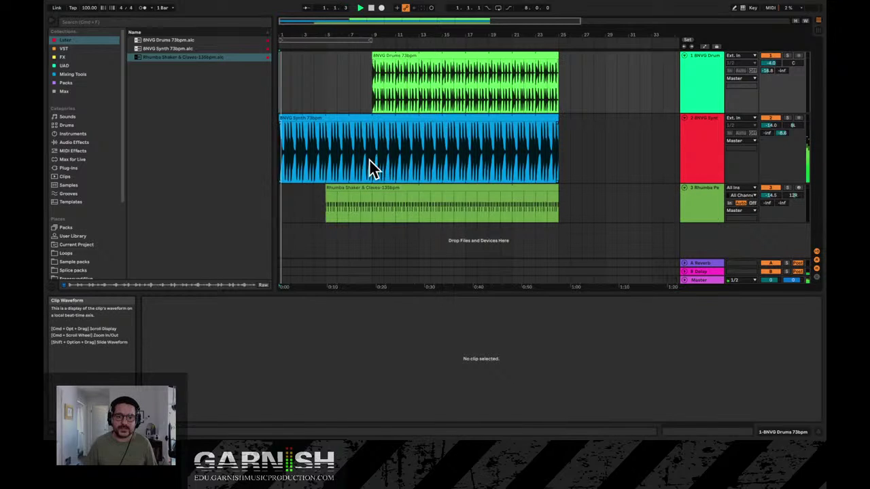
# Audition the arrangement from the percussion's entry at bar 5 and from the drums' entry at bar 9
pyautogui.click(330, 197)
pyautogui.press('space')
pyautogui.press('space')
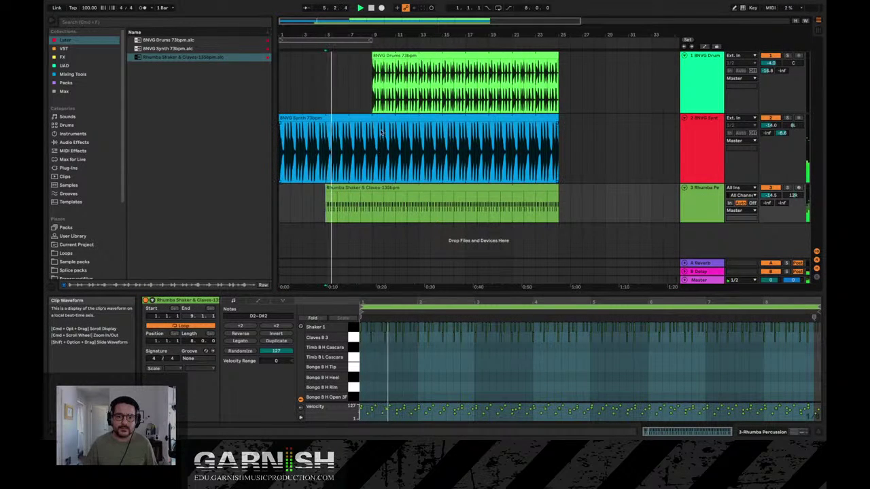
pyautogui.click(376, 94)
pyautogui.press('space')
pyautogui.press('space')
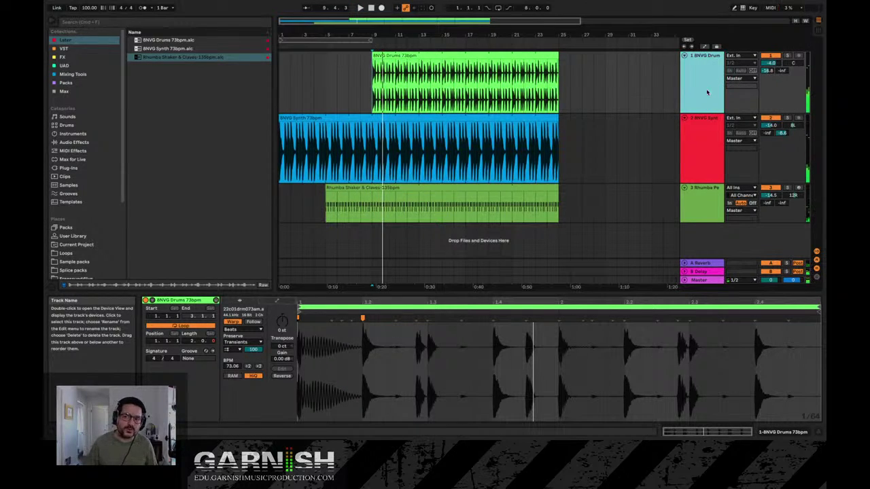
# Lower the drums and synth volumes slightly, and select all three recorded clips from bar 1 to bar 25 in the Arrangement
pyautogui.moveTo(771, 64); pyautogui.dragTo(771, 67)
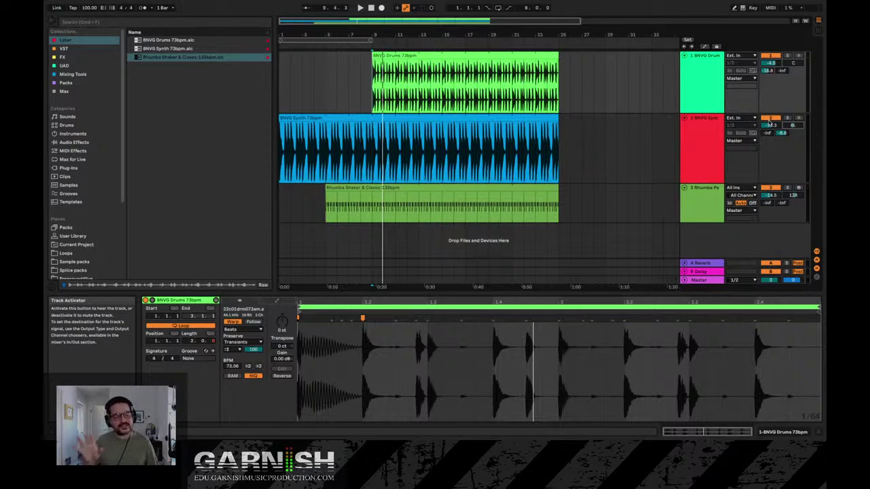
pyautogui.click(460, 181)
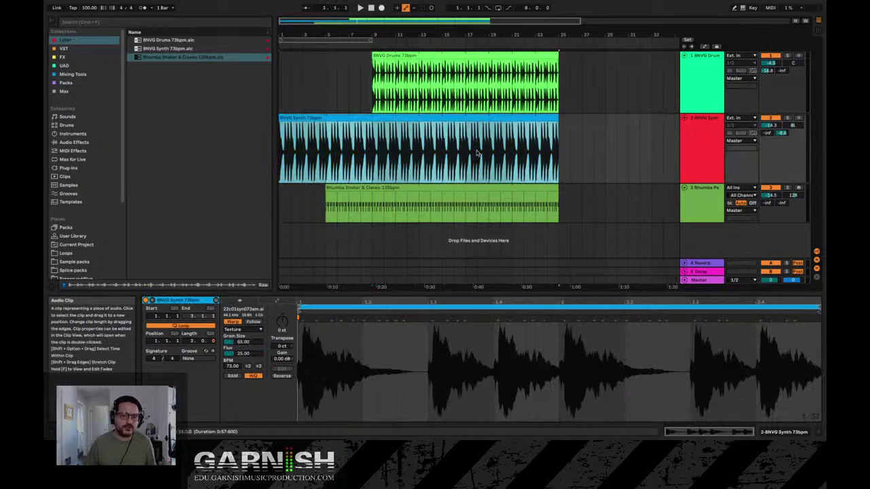
pyautogui.click(459, 186)
pyautogui.moveTo(559, 207); pyautogui.dragTo(280, 61)
pyautogui.press('Tab')
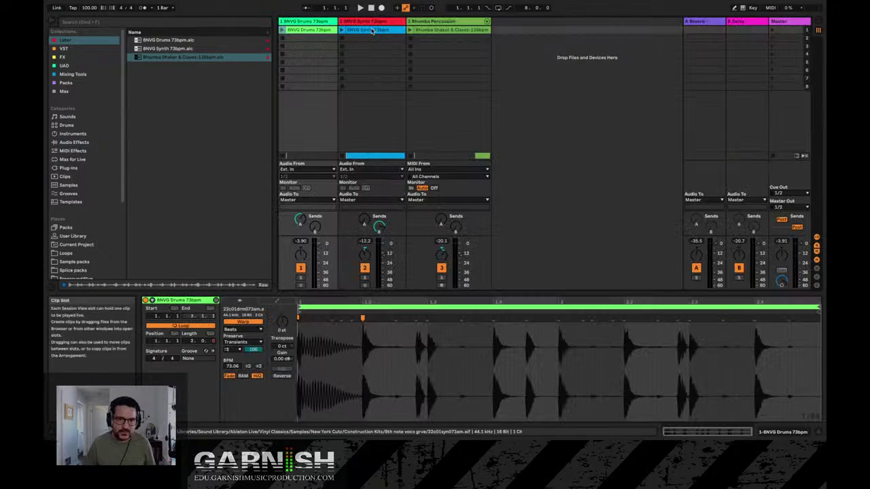
pyautogui.press('Tab')
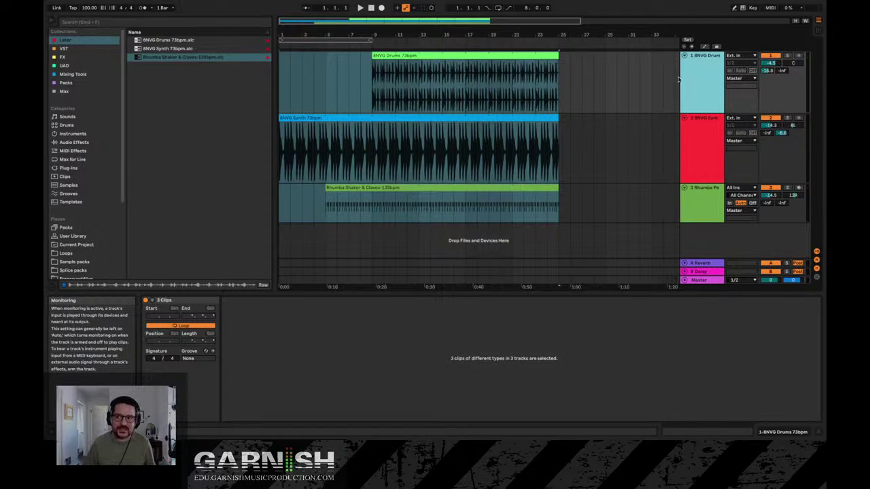
# Mute the drums track in the Arrangement, check its state in the Session View mixer, and unmute it
pyautogui.click(771, 54)
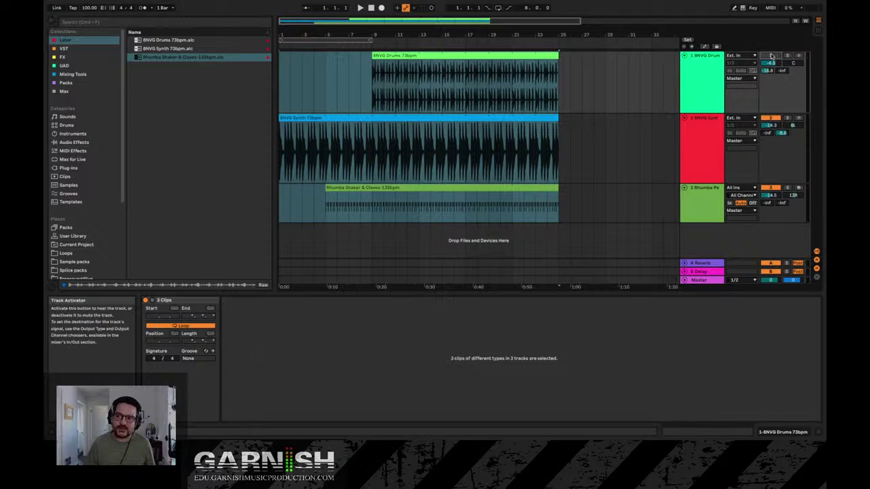
pyautogui.press('Tab')
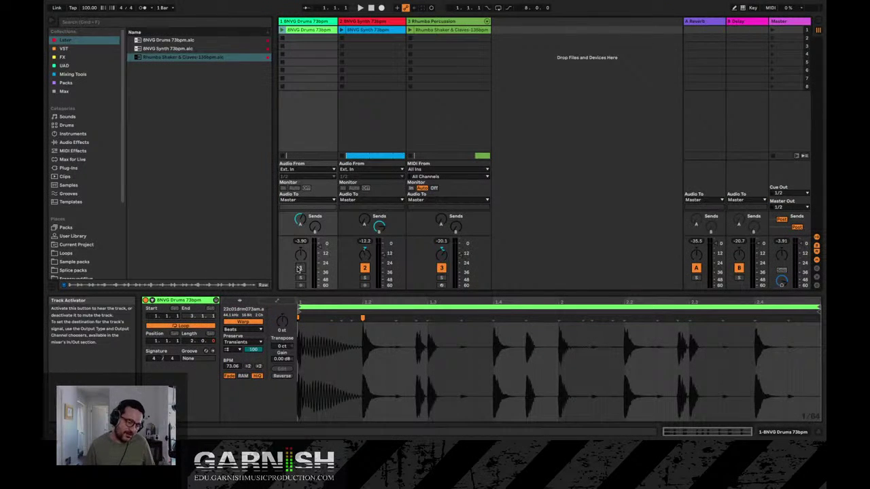
pyautogui.press('Tab')
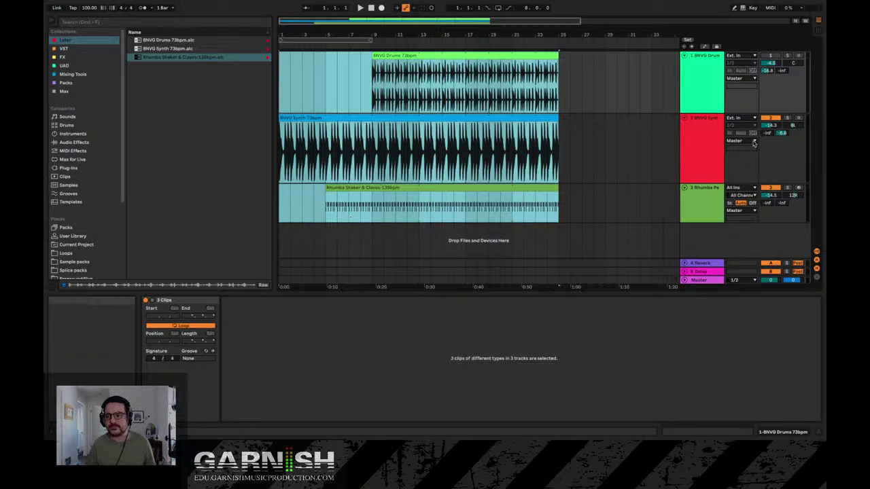
pyautogui.click(770, 55)
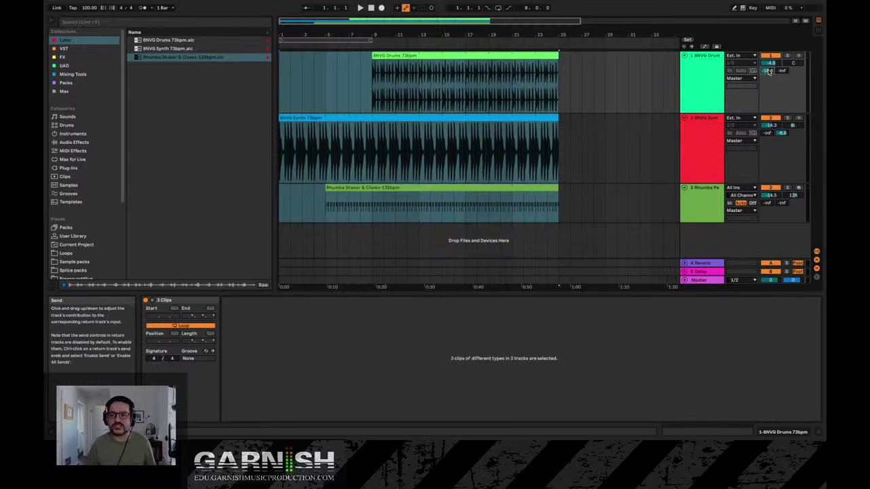
# Adjust the drums track's reverb send from both views: up to 0, down to -inf, and back up to a moderate level
pyautogui.moveTo(768, 70); pyautogui.dragTo(769, 68)
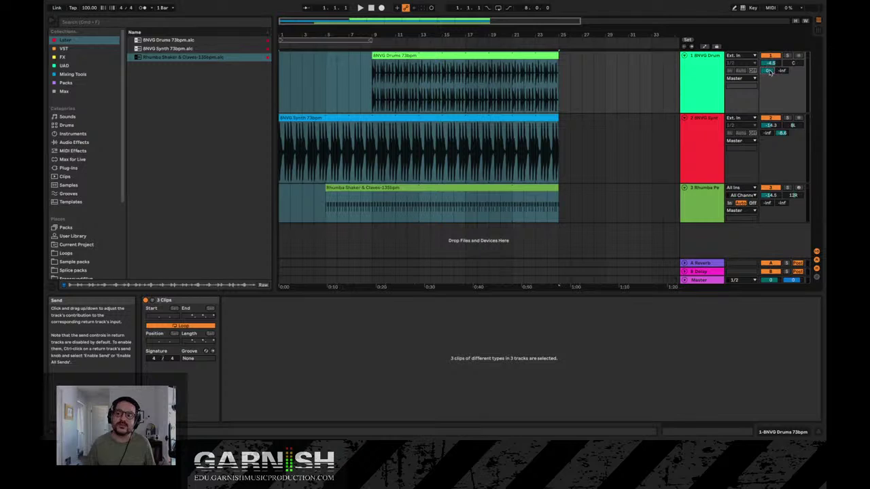
pyautogui.press('Tab')
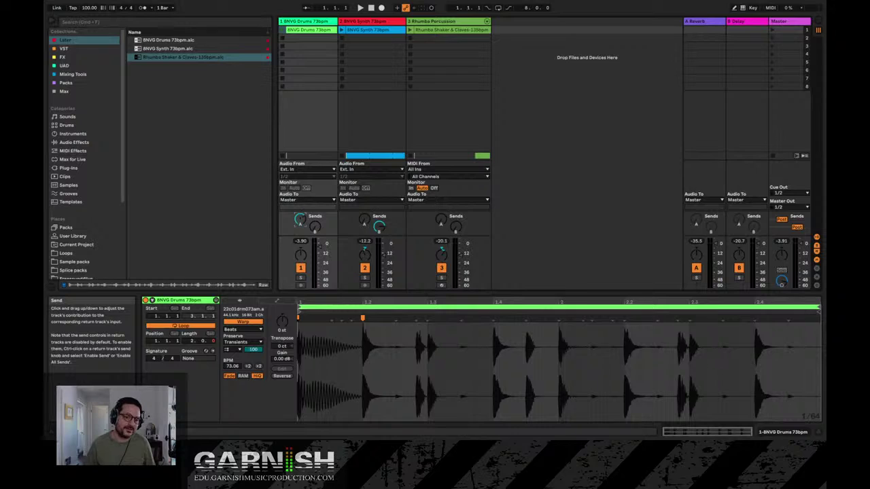
pyautogui.moveTo(300, 220); pyautogui.dragTo(300, 255)
pyautogui.press('Tab')
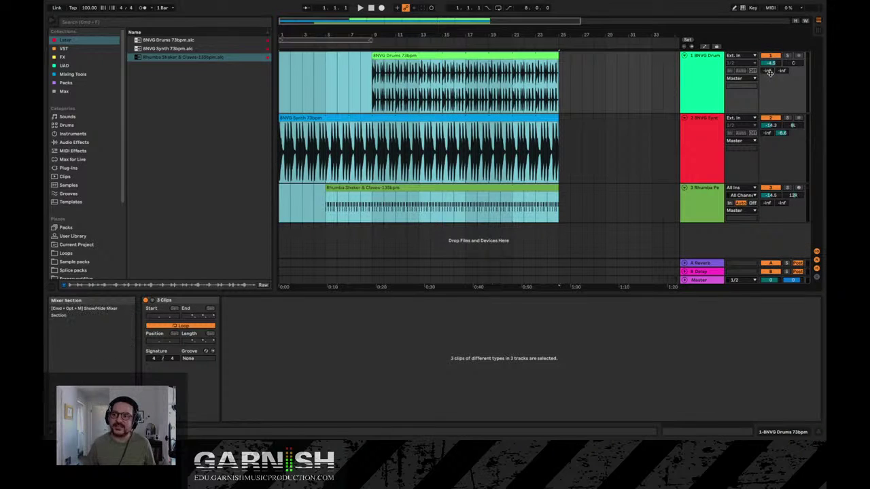
pyautogui.moveTo(770, 72)
pyautogui.mouseDown()
pyautogui.moveTo(770, 63)
pyautogui.moveTo(768, 72)
pyautogui.mouseUp()
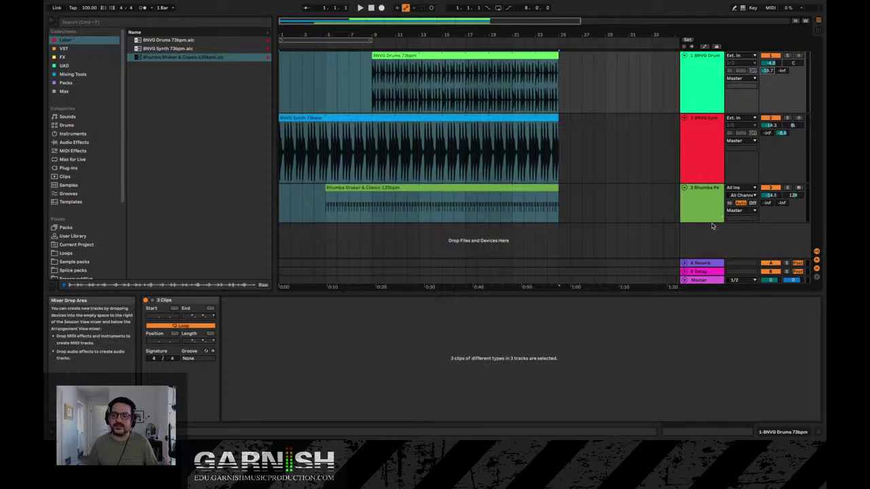
# Increase the Rhumba percussion track's height and rename the first track as Drums
pyautogui.moveTo(707, 223); pyautogui.dragTo(705, 237)
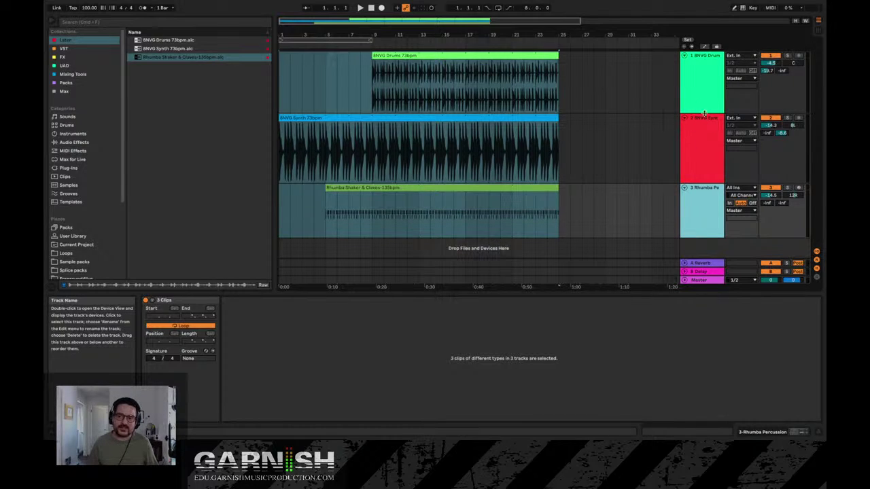
pyautogui.click(700, 60)
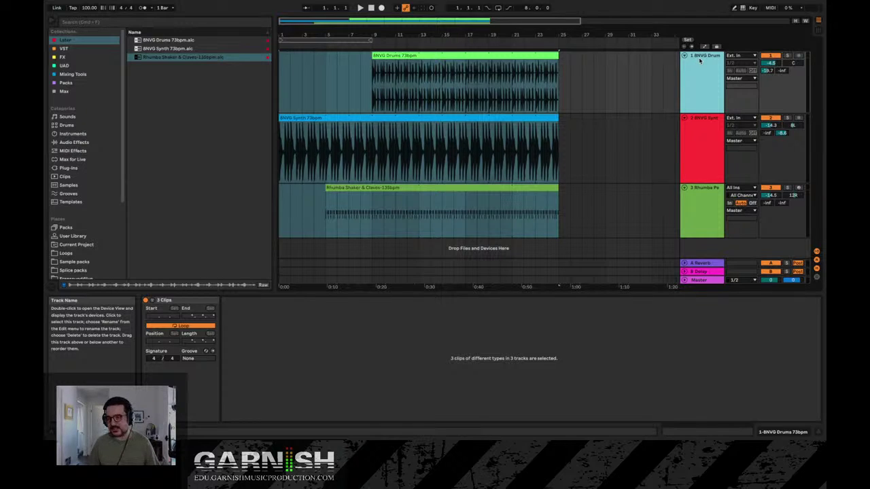
pyautogui.hotkey('ctrl', 'r')
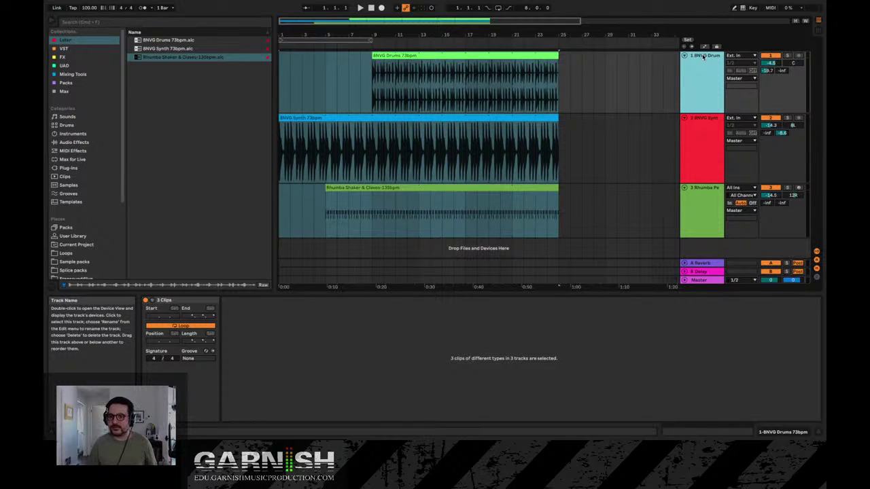
pyautogui.rightClick(704, 57)
pyautogui.click(722, 91)
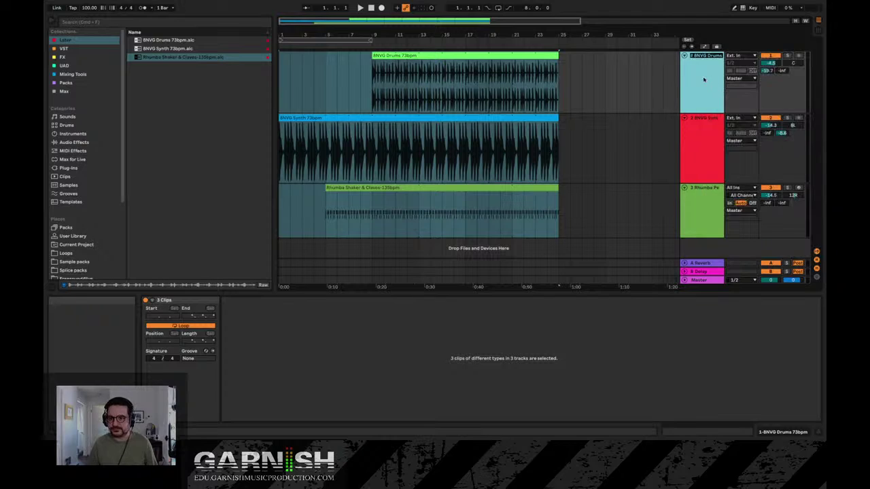
pyautogui.write('Dr')
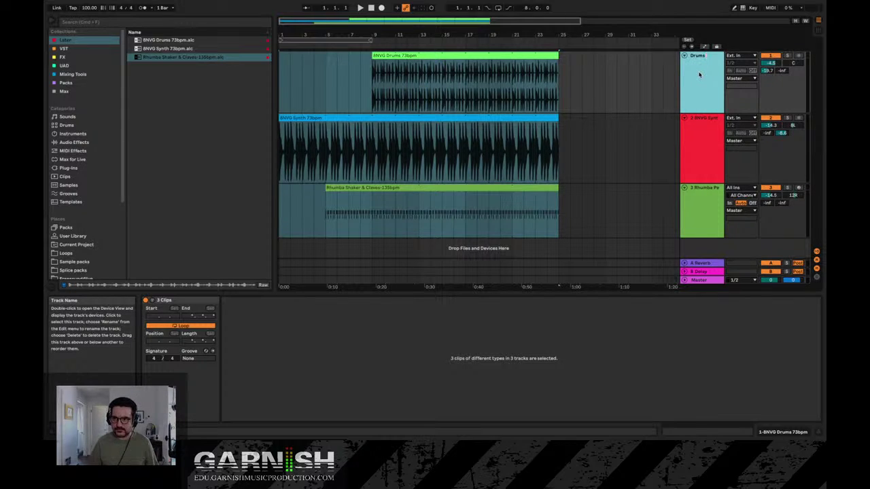
# Try a magenta colour on the Drums track and undo the colour change
pyautogui.rightClick(700, 75)
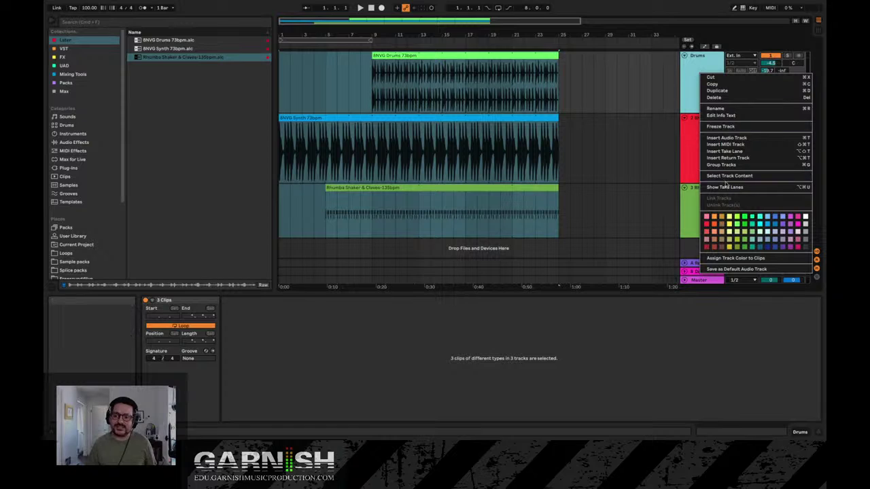
pyautogui.click(798, 223)
pyautogui.press('super+z')
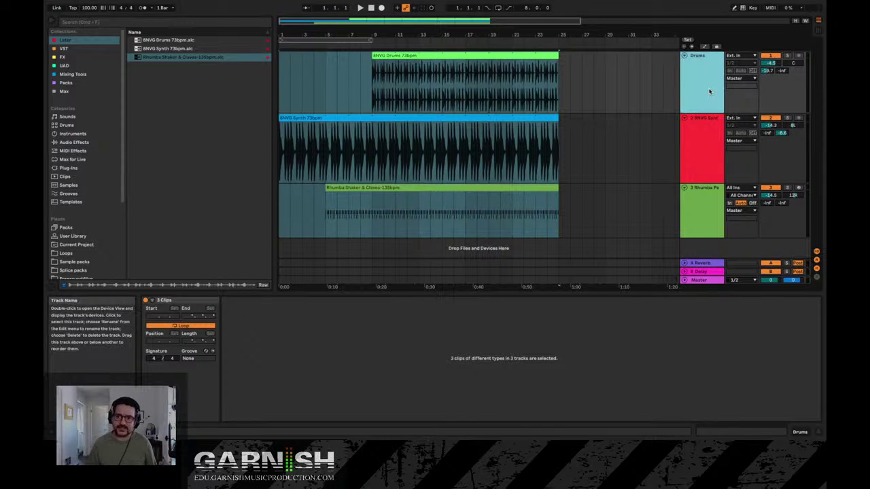
# Compare the Drums track's colour in the Session View and the Arrangement View
pyautogui.click(653, 85)
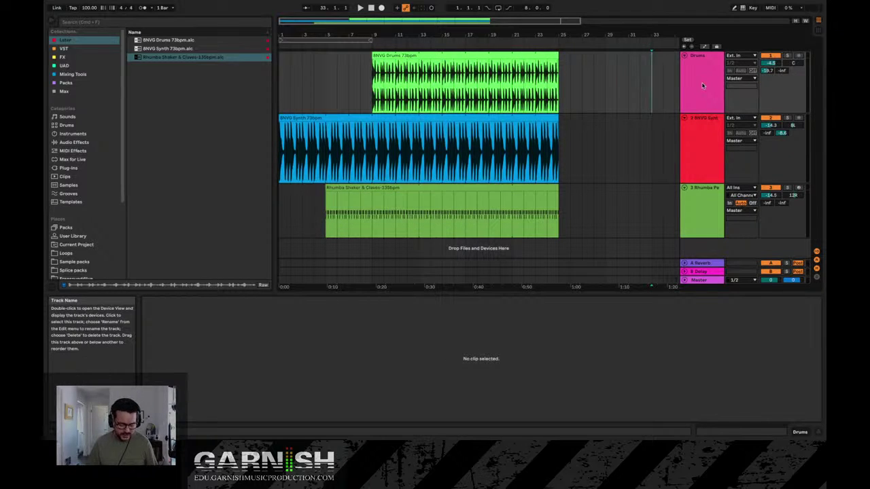
pyautogui.press('Tab')
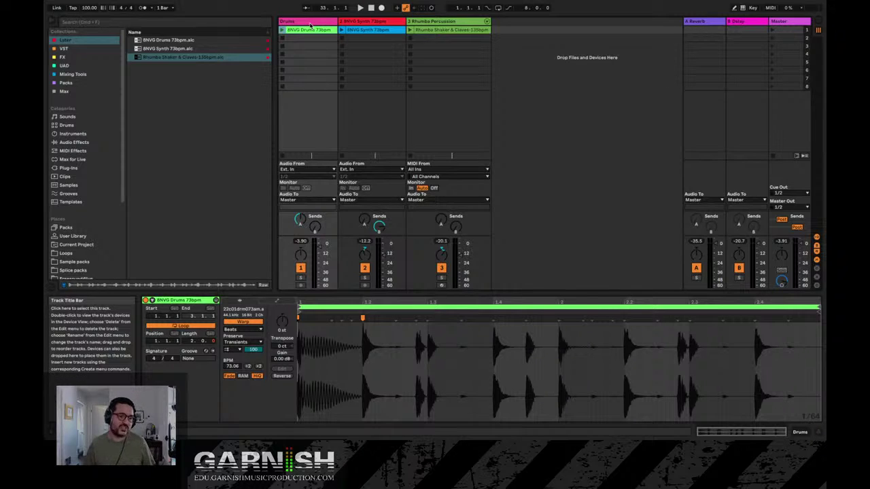
pyautogui.press('Tab')
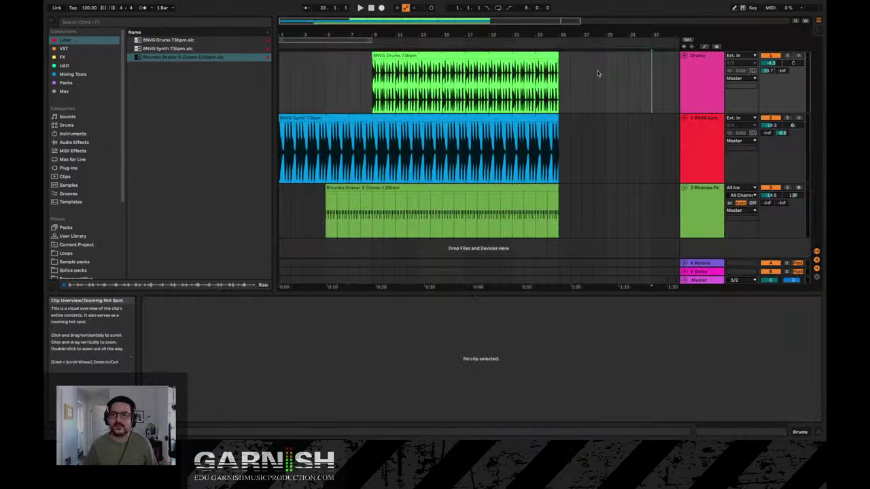
# Set the Arrangement start position to bar 1 and compare the clips in the Session and Arrangement Views
pyautogui.click(279, 92)
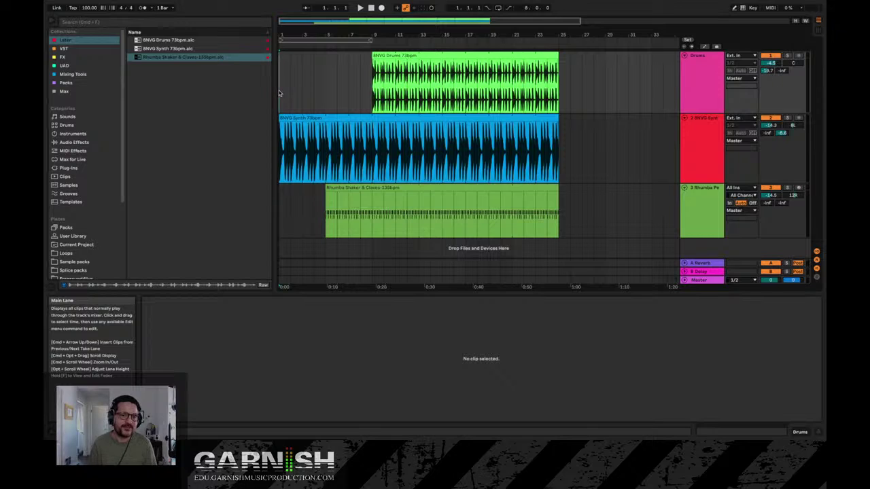
pyautogui.press('Tab')
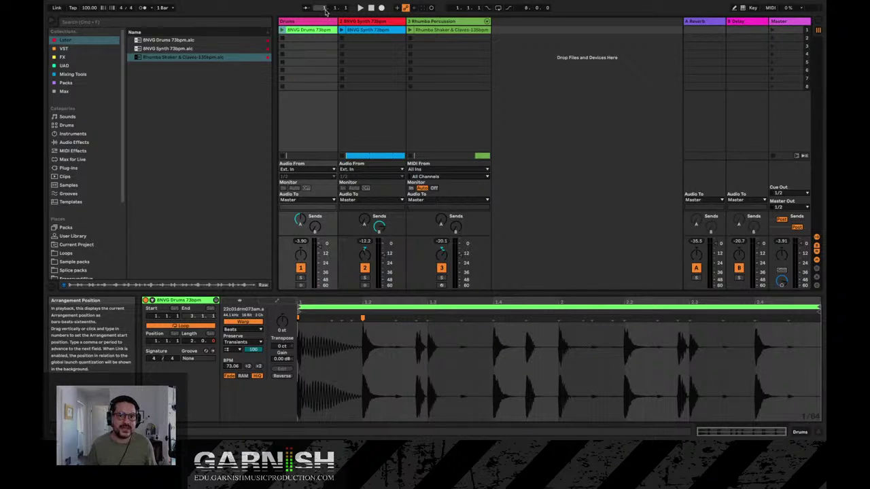
pyautogui.press('Tab')
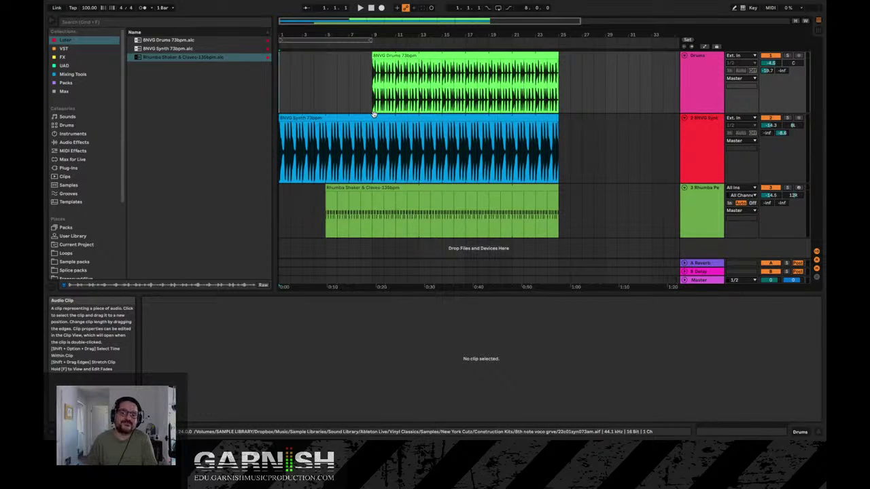
pyautogui.press('Tab')
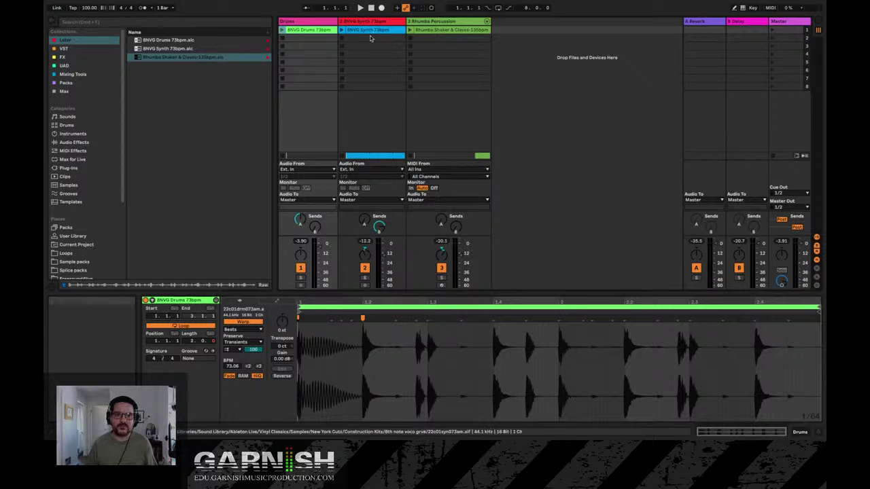
pyautogui.press('Tab')
# Move the drums clip to bar 1 and the synth clip to bar 3 in the Arrangement
pyautogui.click(403, 55)
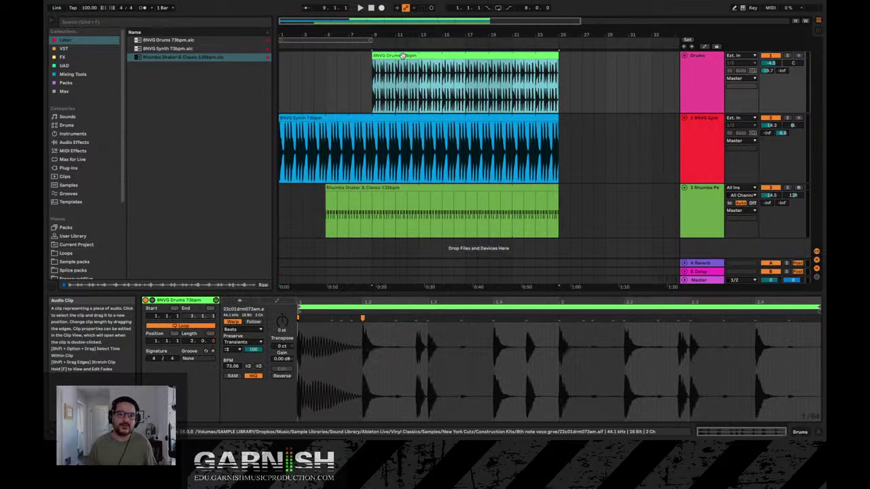
pyautogui.press('Tab')
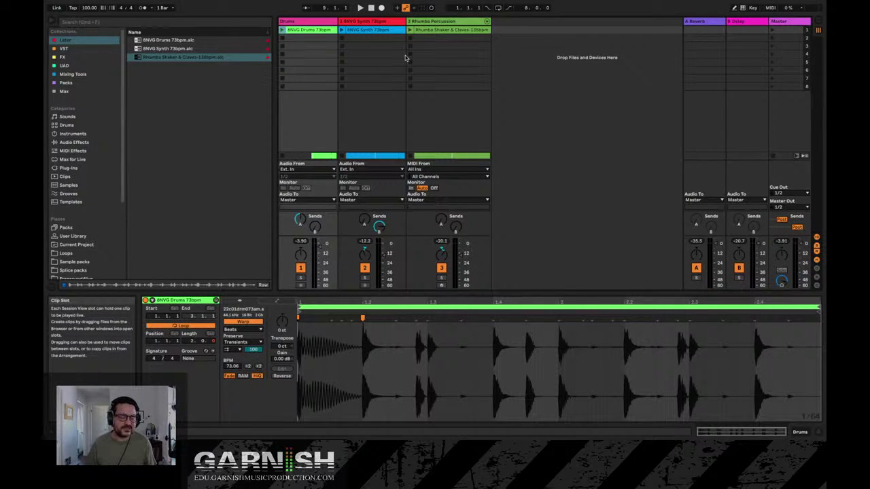
pyautogui.press('Tab')
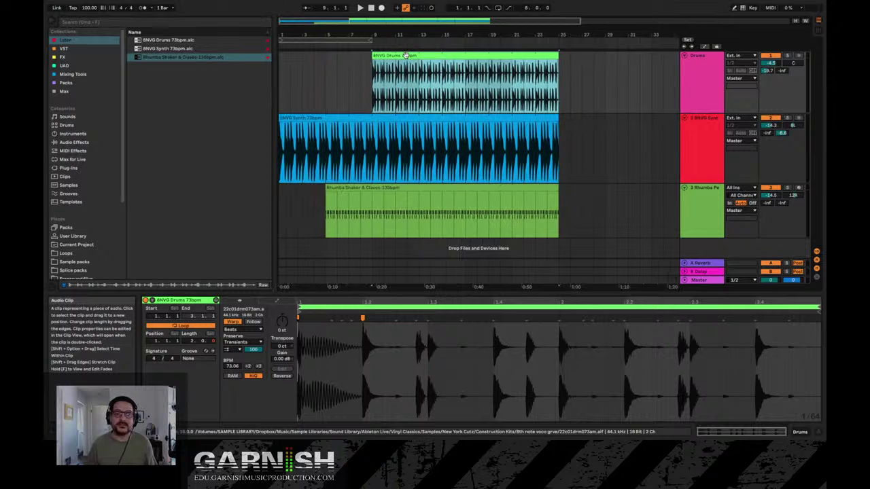
pyautogui.moveTo(406, 55); pyautogui.dragTo(324, 62)
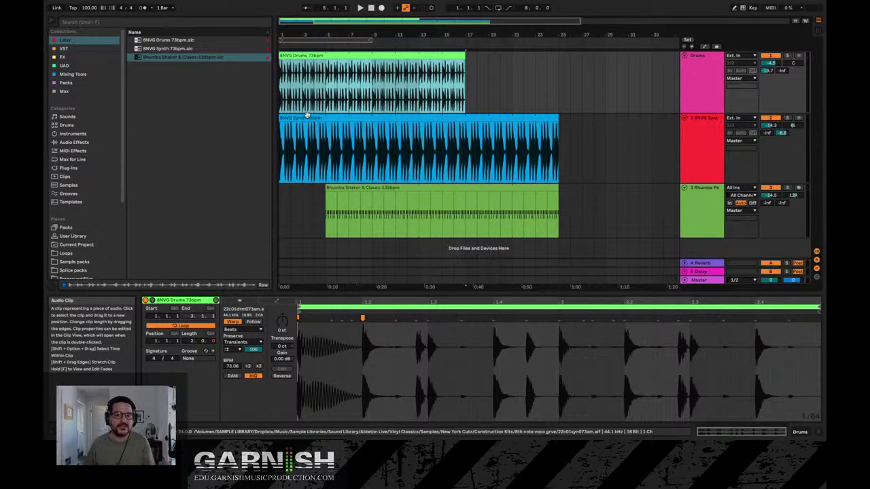
pyautogui.moveTo(305, 117); pyautogui.dragTo(326, 118)
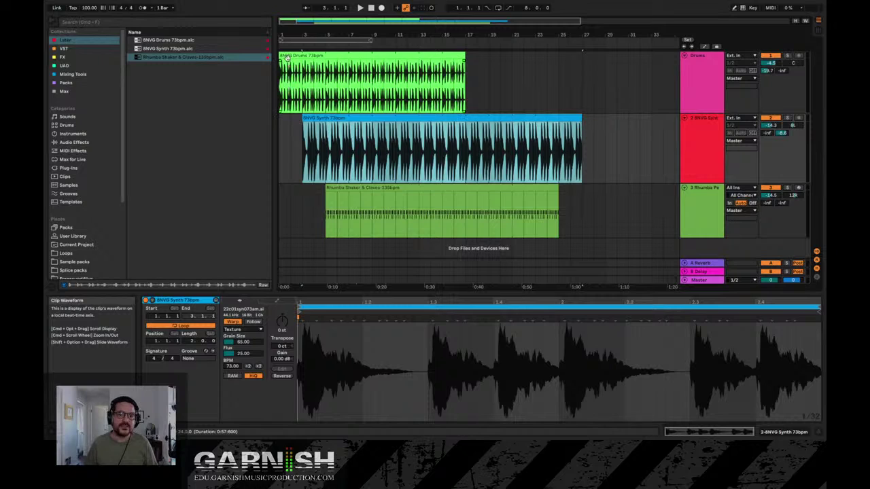
# Play the rearranged clips in the Arrangement to hear their new order, and stop playback
pyautogui.click(360, 7)
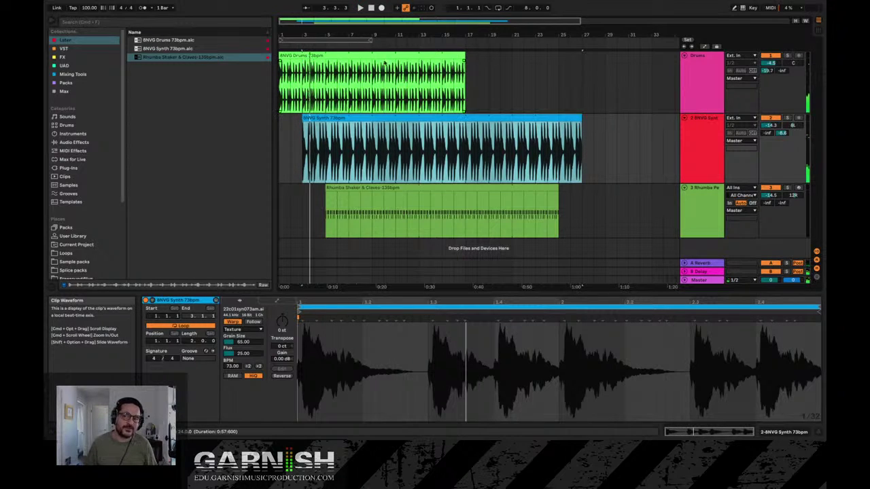
pyautogui.click(684, 47)
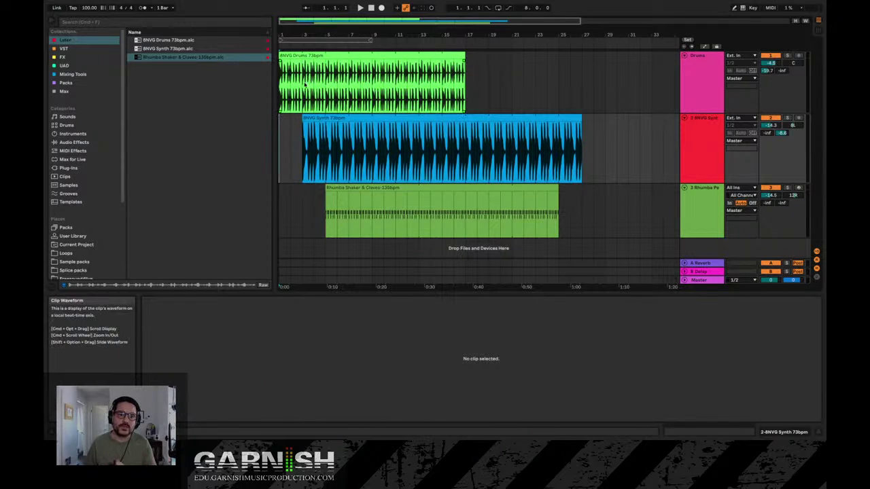
pyautogui.click(361, 8)
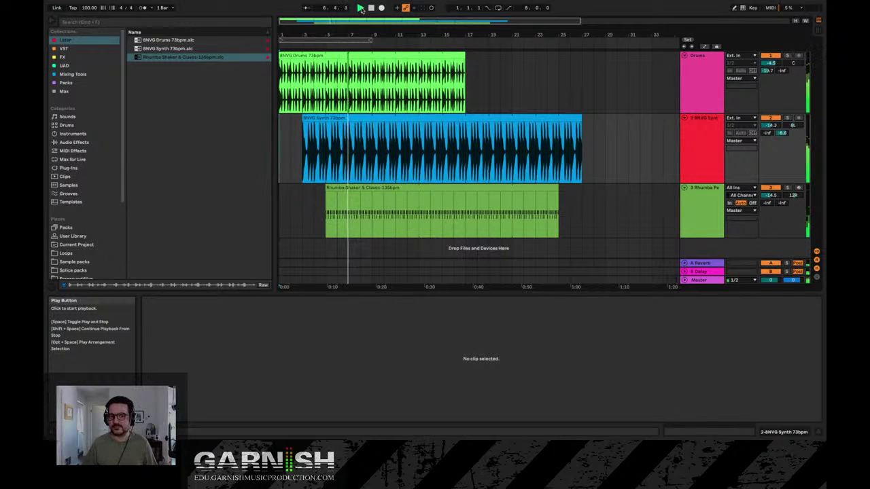
pyautogui.press('space')
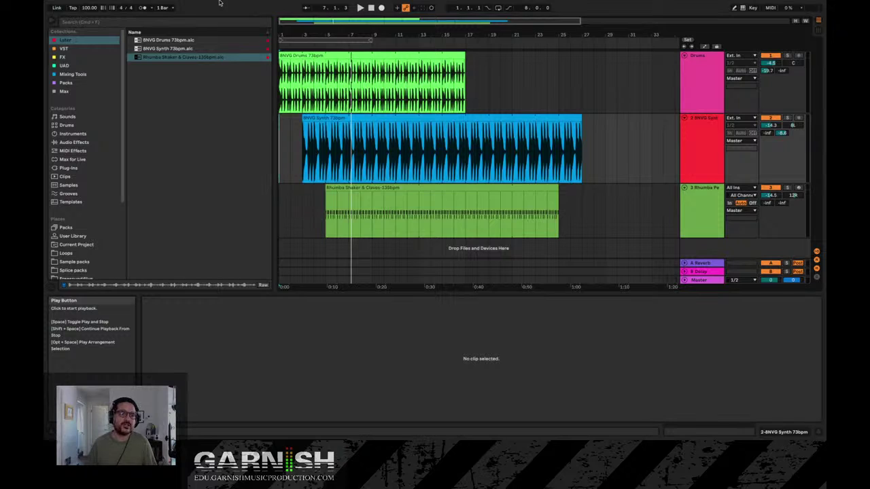
pyautogui.moveTo(171, 5)
pyautogui.click(119, 4)
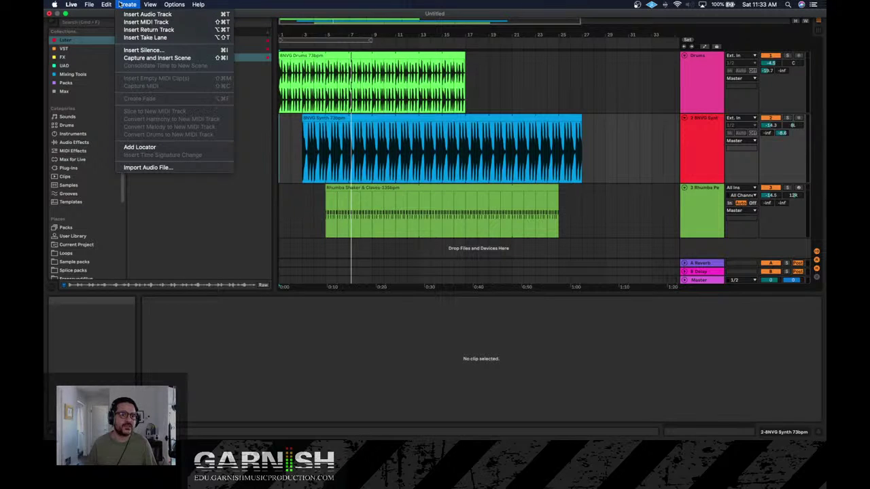
pyautogui.moveTo(106, 4)
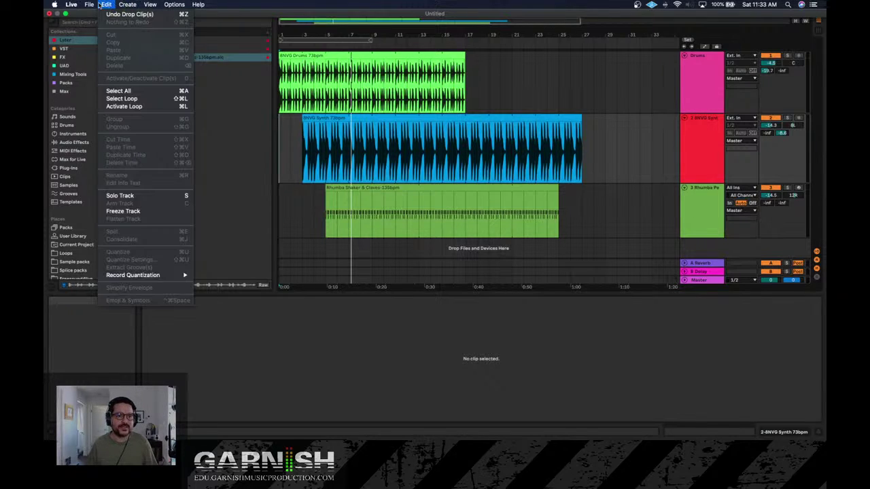
pyautogui.click(299, 154)
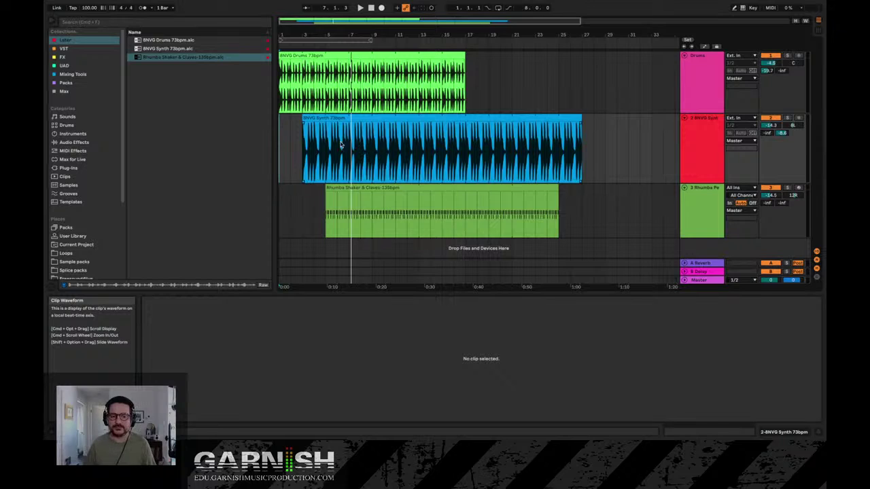
# Play the Arrangement from bar 1 and compare the Session and Arrangement Views during playback
pyautogui.click(282, 102)
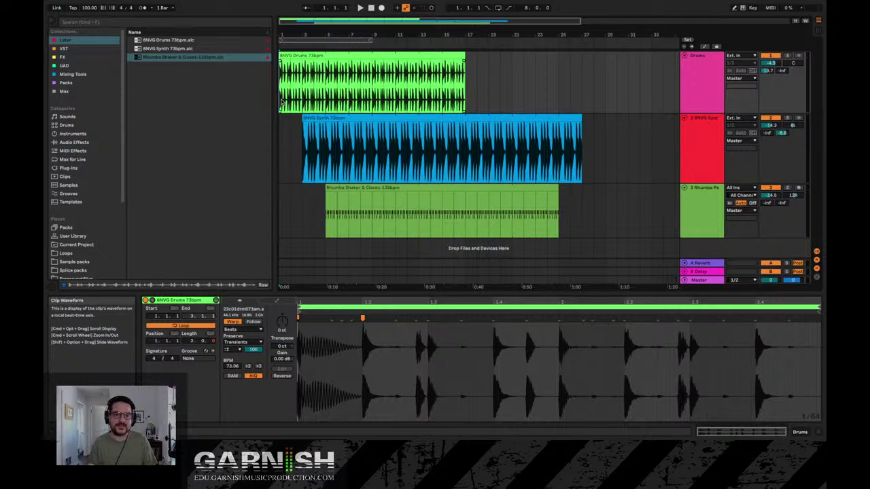
pyautogui.press('space')
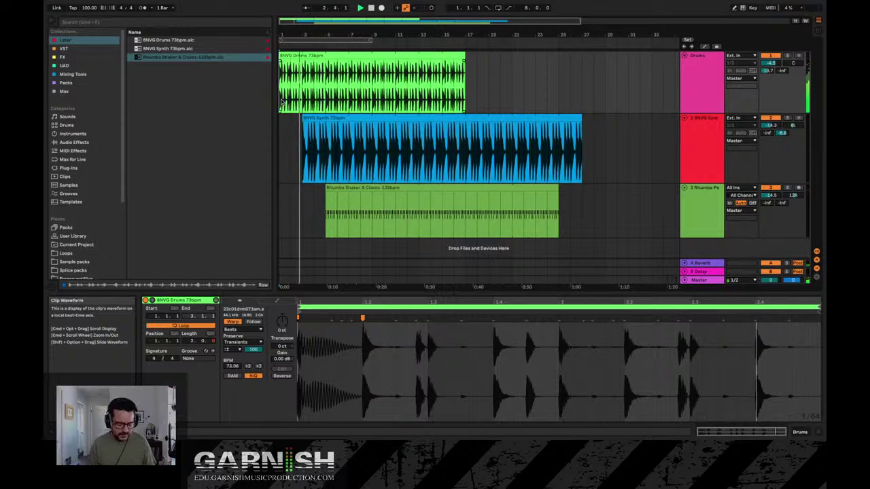
pyautogui.press('Tab')
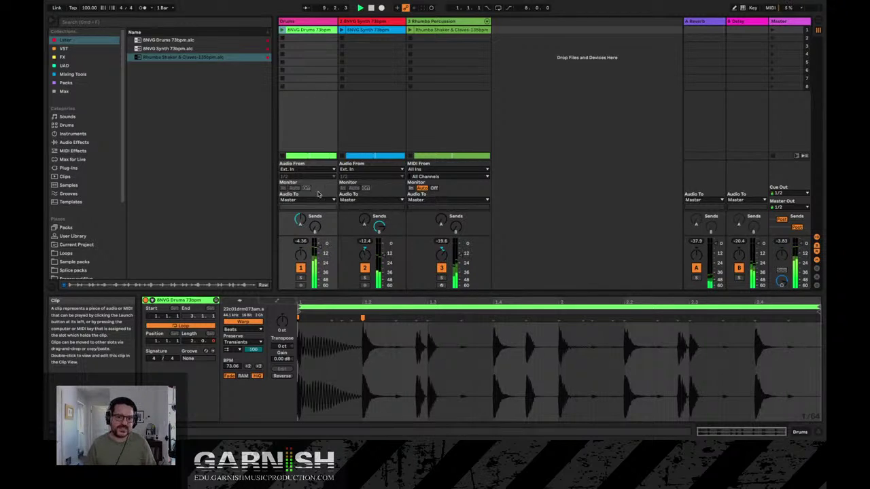
pyautogui.press('Tab')
pyautogui.press('Tab')
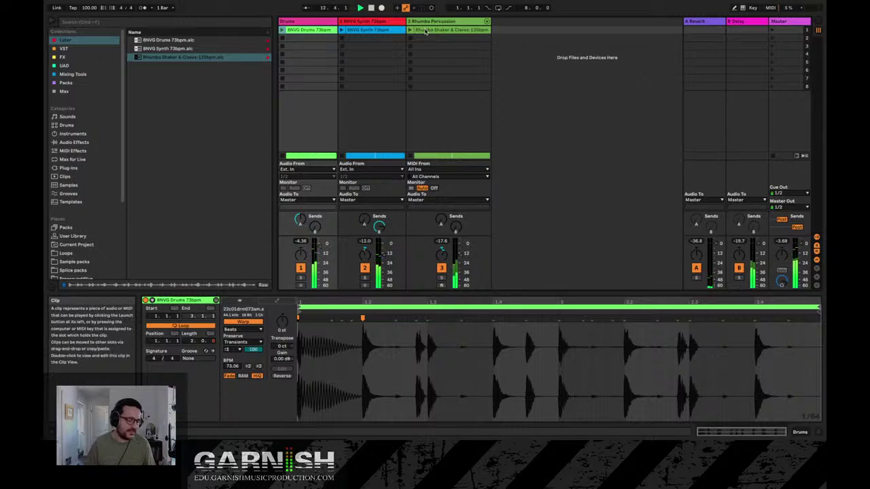
pyautogui.press('Tab')
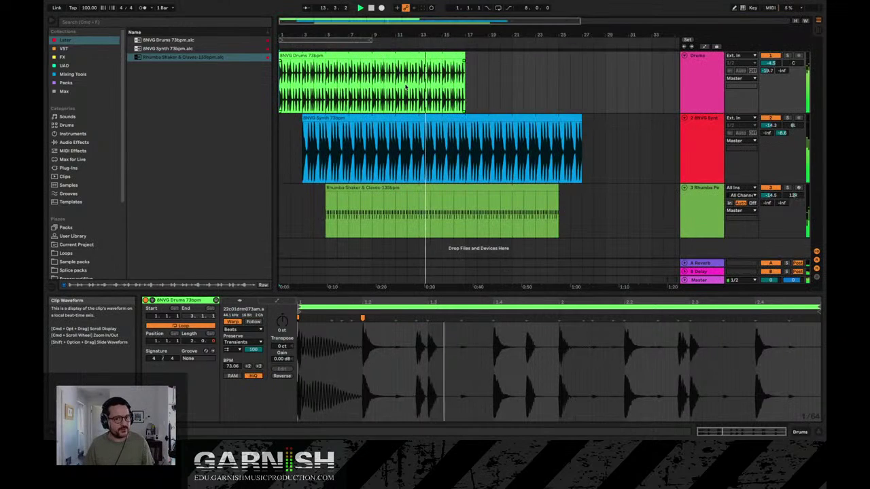
# Launch the synth clip in the Session View during Arrangement playback and check the synth track's state in both views
pyautogui.press('Tab')
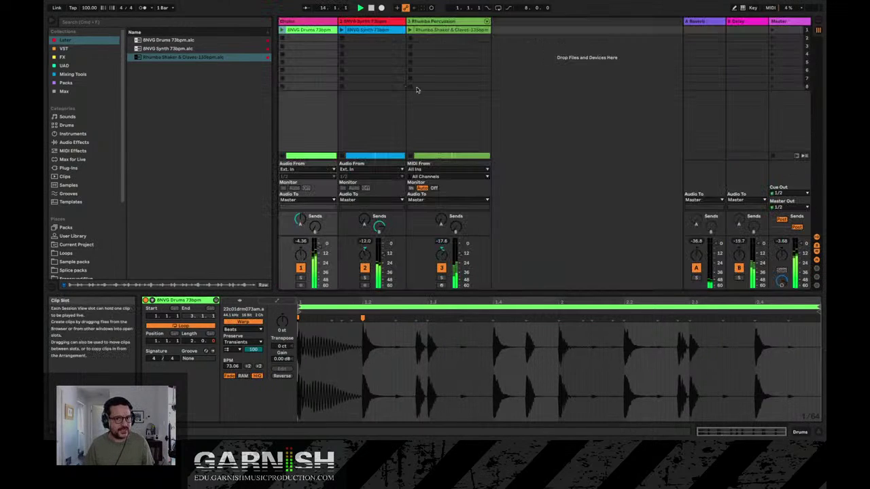
pyautogui.click(342, 31)
pyautogui.click(342, 31)
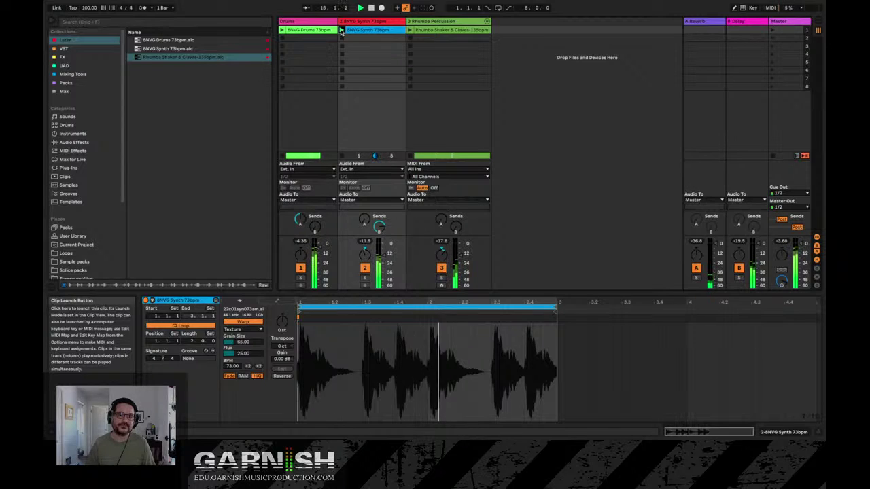
pyautogui.press('Tab')
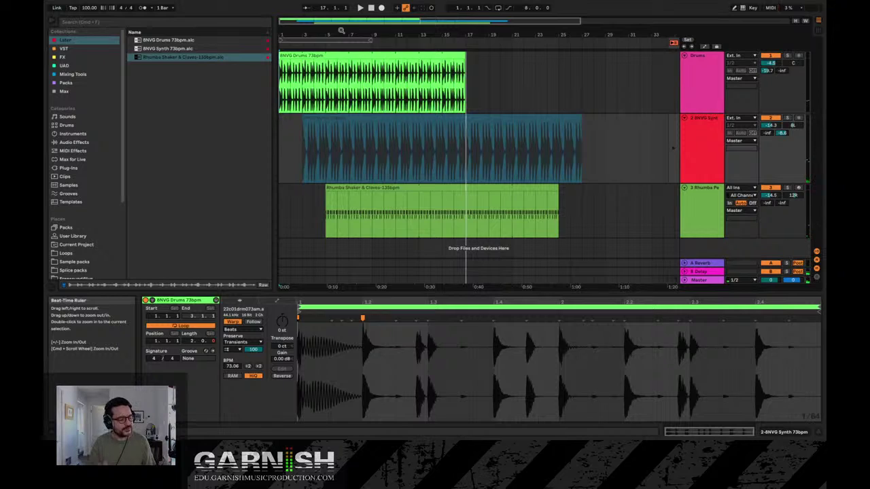
pyautogui.press('Tab')
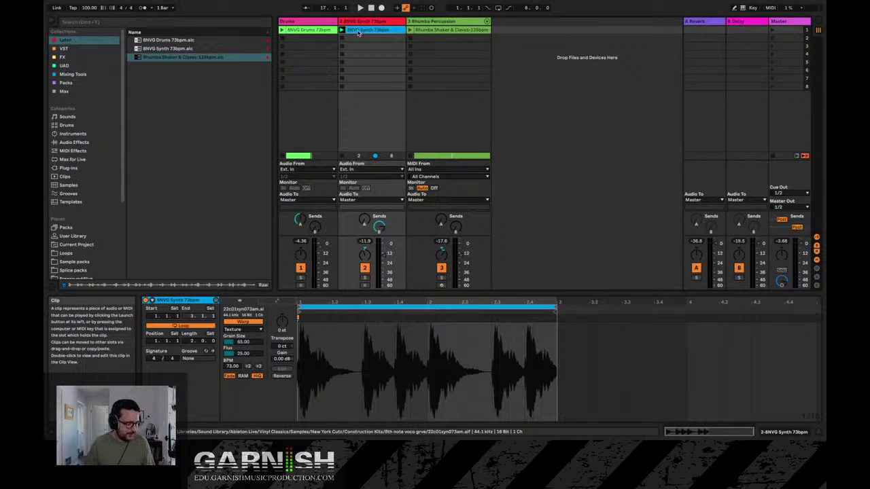
pyautogui.press('Tab')
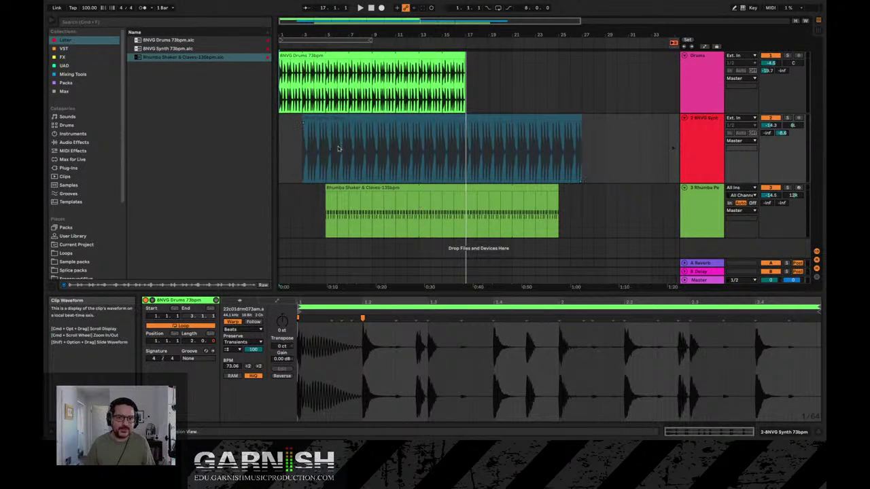
# Return the synth track to Arrangement playback and compare its state in both views
pyautogui.moveTo(303, 151)
pyautogui.mouseDown()
pyautogui.moveTo(596, 155)
pyautogui.moveTo(291, 163)
pyautogui.mouseUp()
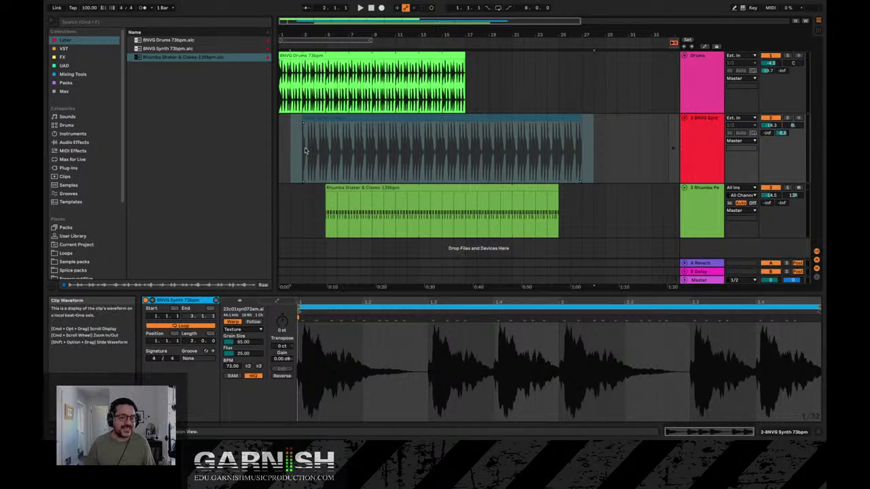
pyautogui.press('Tab')
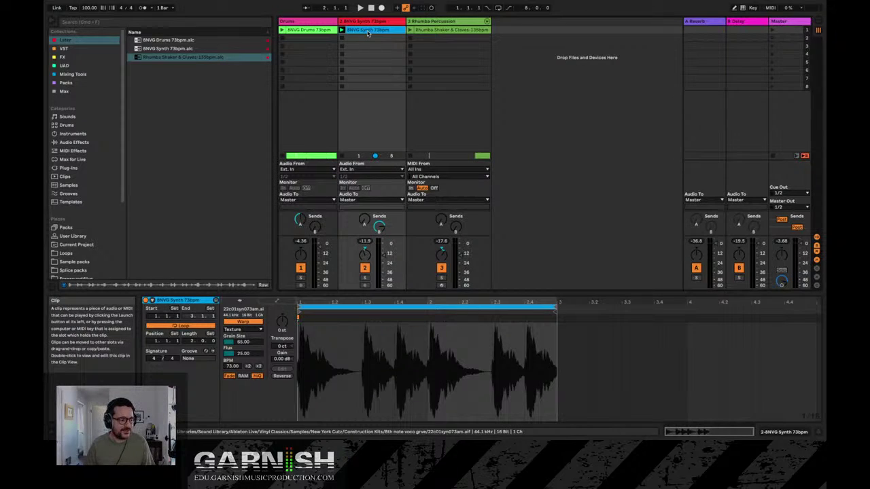
pyautogui.press('Tab')
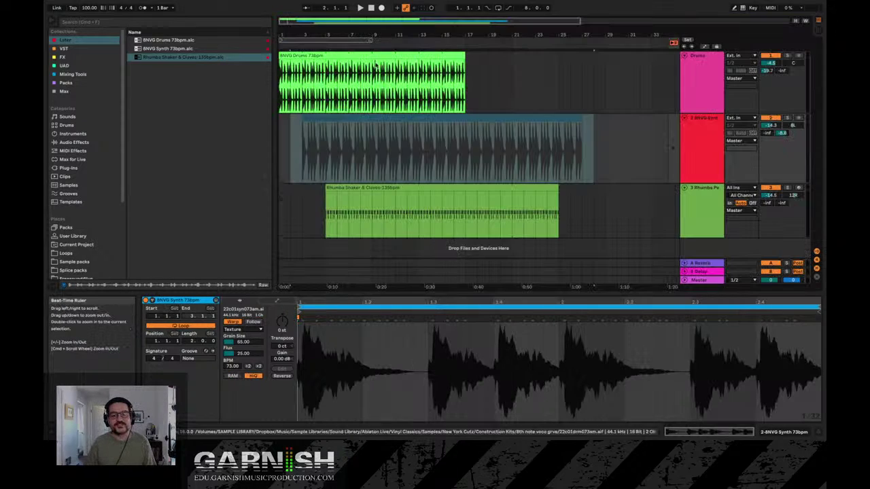
pyautogui.click(673, 44)
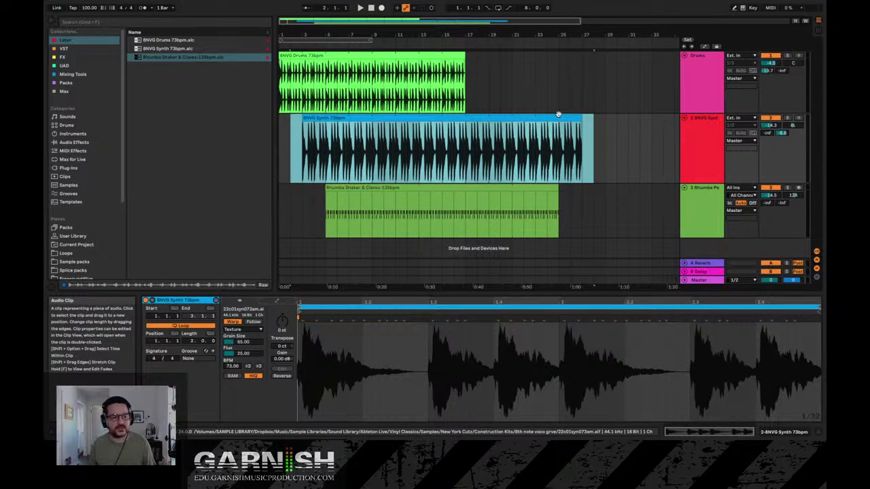
pyautogui.press('Tab')
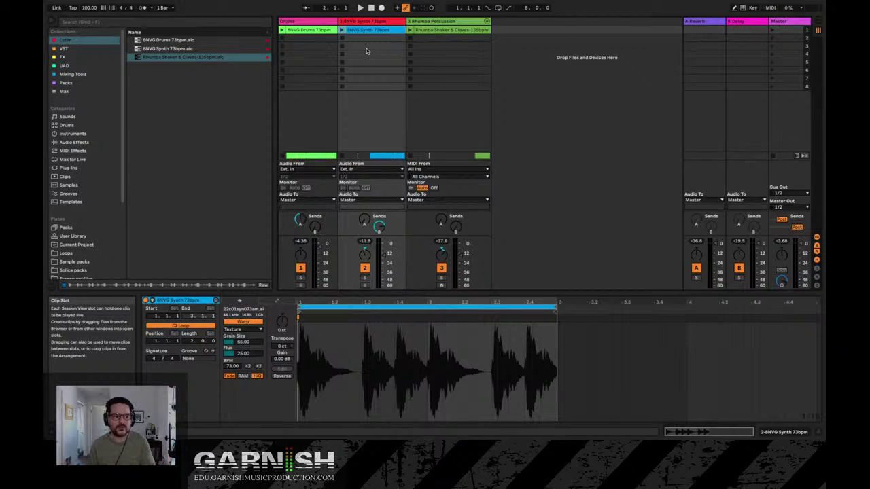
pyautogui.press('Tab')
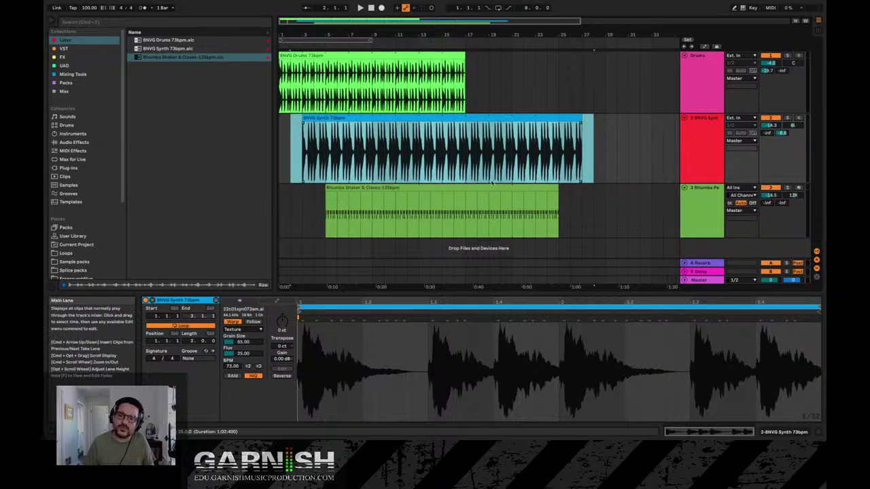
# Switch to the Session View and review the drum, synth and percussion clips in the first scene
pyautogui.press('Tab')
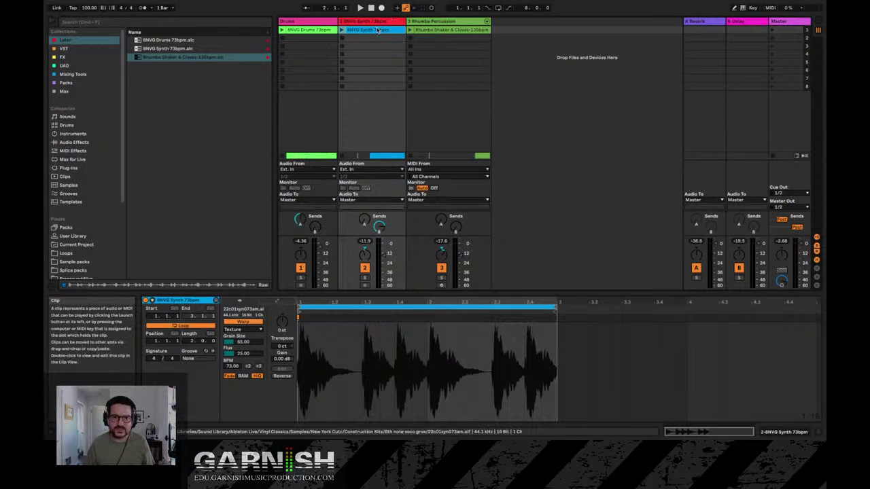
pyautogui.click(309, 36)
pyautogui.click(309, 32)
pyautogui.click(368, 31)
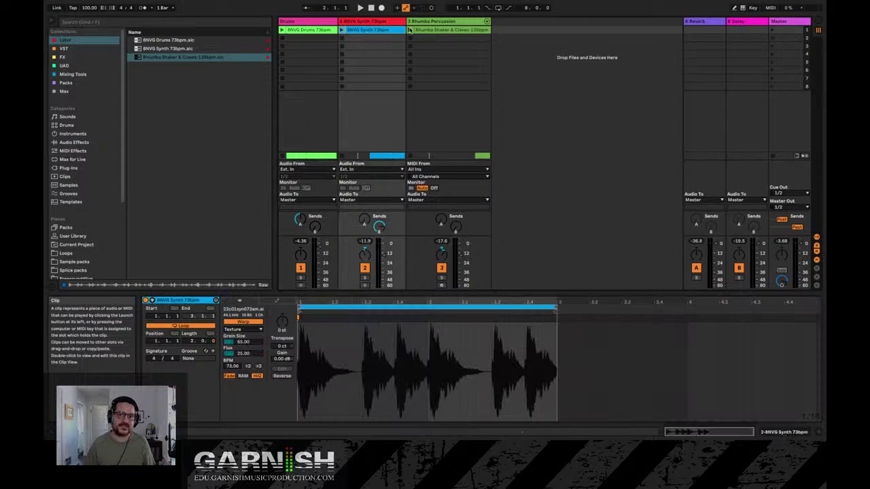
pyautogui.click(420, 31)
pyautogui.click(371, 31)
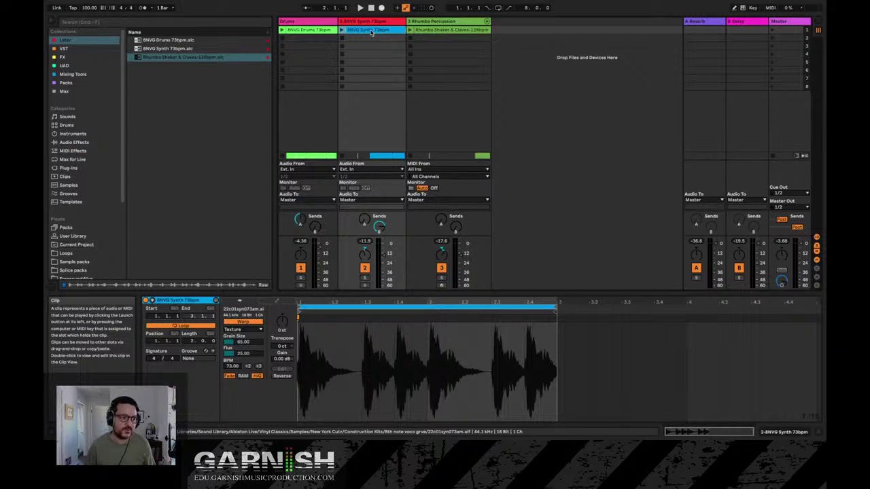
# Duplicate the 8NVG Drums 73bpm clip twice, filling the second and third slots of the Drums track
pyautogui.click(310, 32)
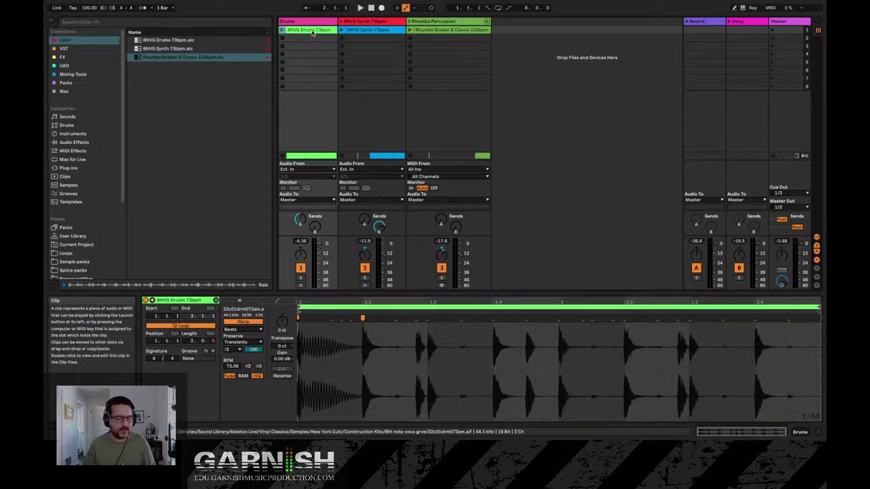
pyautogui.hotkey('ctrl', 'd')
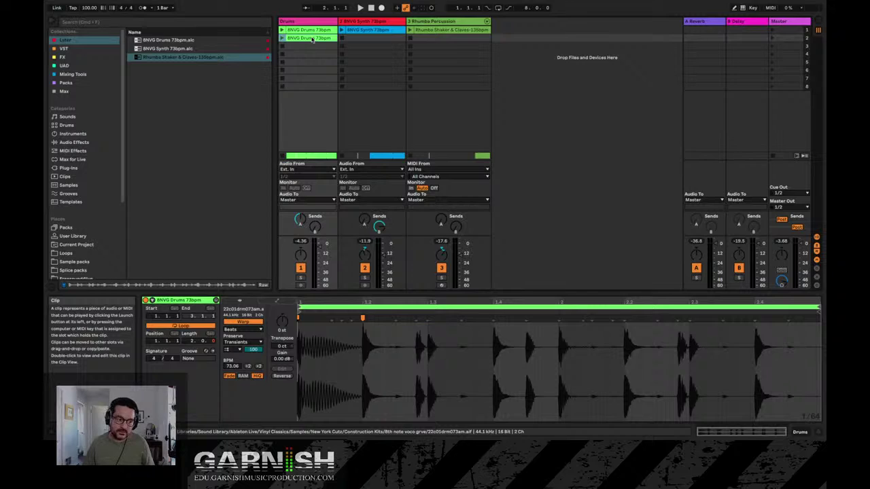
pyautogui.hotkey('ctrl', 'd')
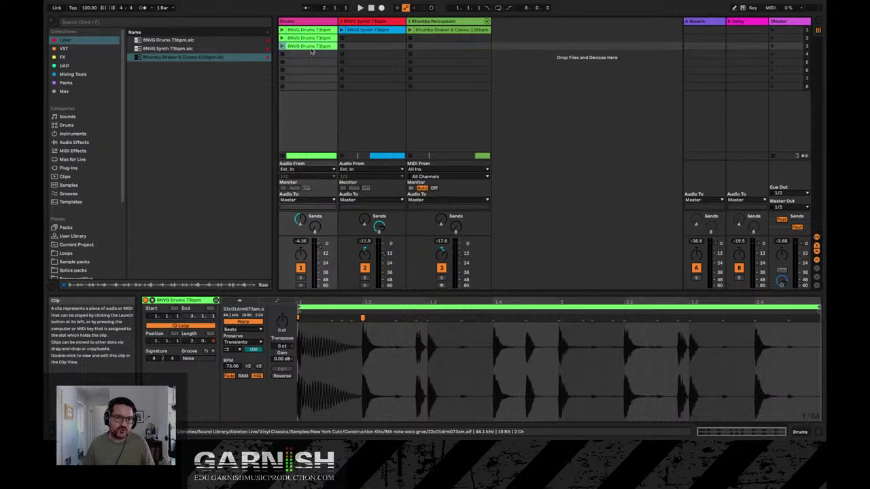
# Duplicate the 8NVG Drums 73bpm clip repeatedly until the Drums track is filled down to scene 8
pyautogui.hotkey('ctrl', 'd')
pyautogui.hotkey('ctrl', 'd')
pyautogui.hotkey('ctrl', 'd')
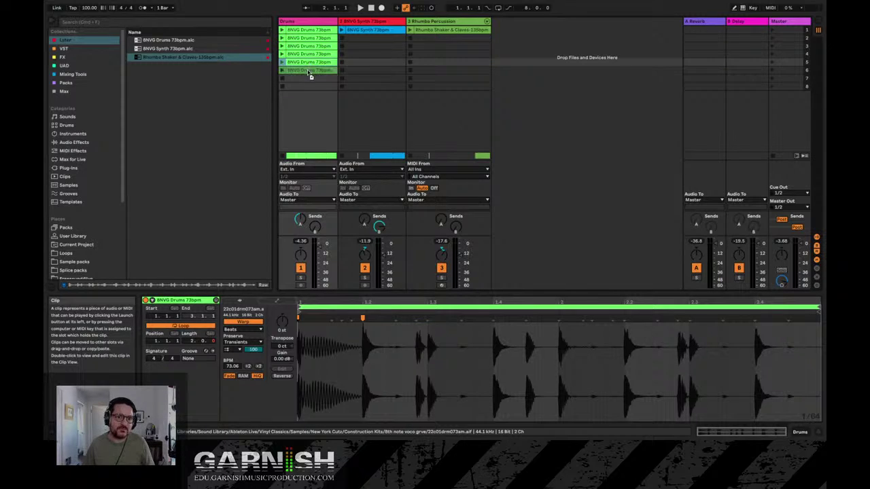
pyautogui.hotkey('ctrl', 'd')
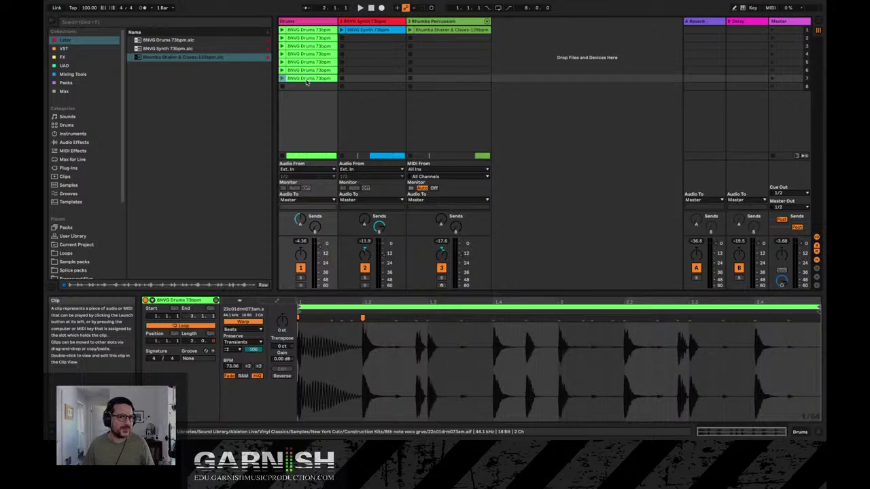
pyautogui.hotkey('ctrl', 'd')
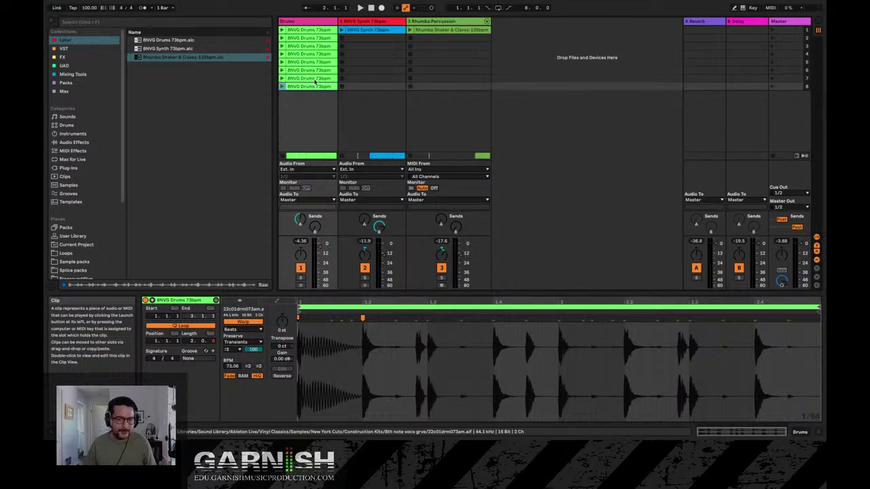
# Undo the series of drum clip duplications in the Drums track
pyautogui.hotkey('ctrl', 'z')
pyautogui.hotkey('ctrl', 'z')
pyautogui.hotkey('ctrl', 'z')
pyautogui.hotkey('ctrl', 'z')
pyautogui.hotkey('ctrl', 'z')
pyautogui.hotkey('ctrl', 'z')
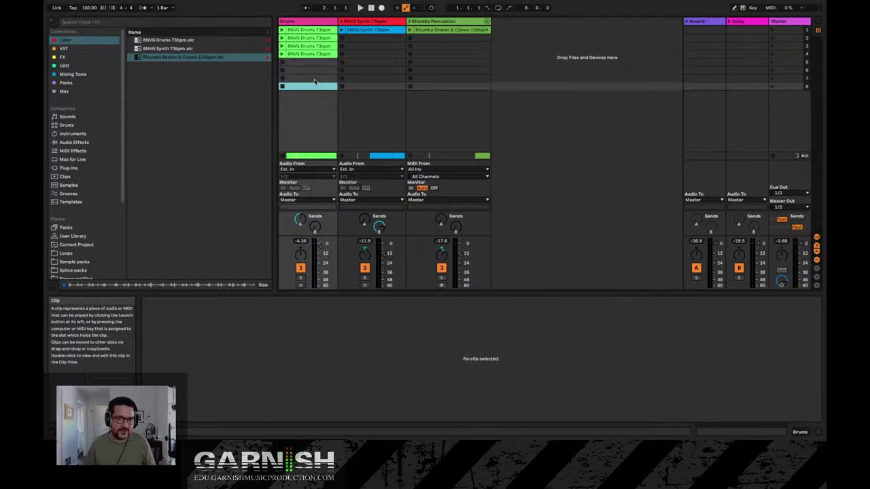
# Duplicate the second 8NVG Drums 73bpm clip again and again to fill the remaining Drums slots through scene 8
pyautogui.click(311, 40)
pyautogui.hotkey('ctrl', 'd')
pyautogui.hotkey('ctrl', 'd')
pyautogui.hotkey('ctrl', 'd')
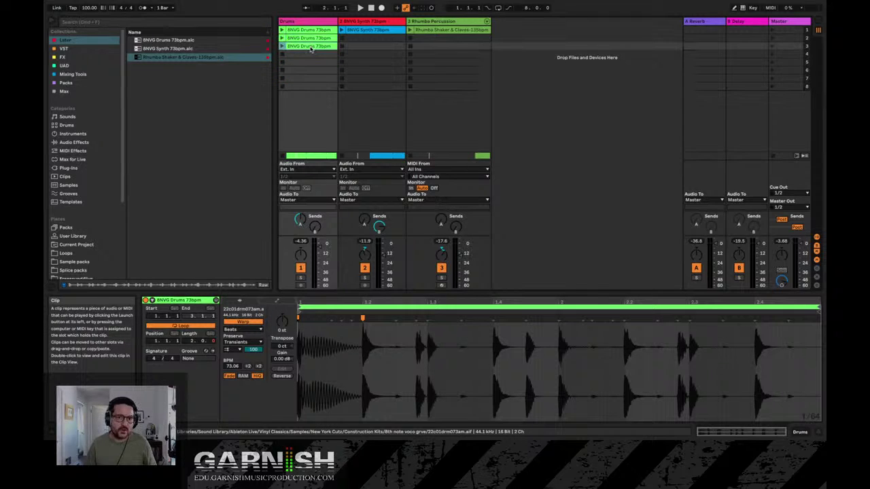
pyautogui.hotkey('ctrl', 'd')
pyautogui.hotkey('ctrl', 'd')
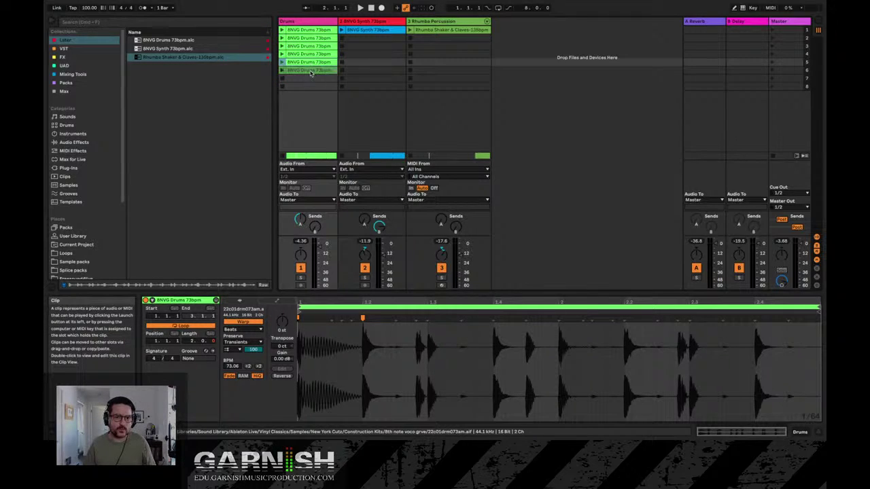
pyautogui.hotkey('ctrl', 'd')
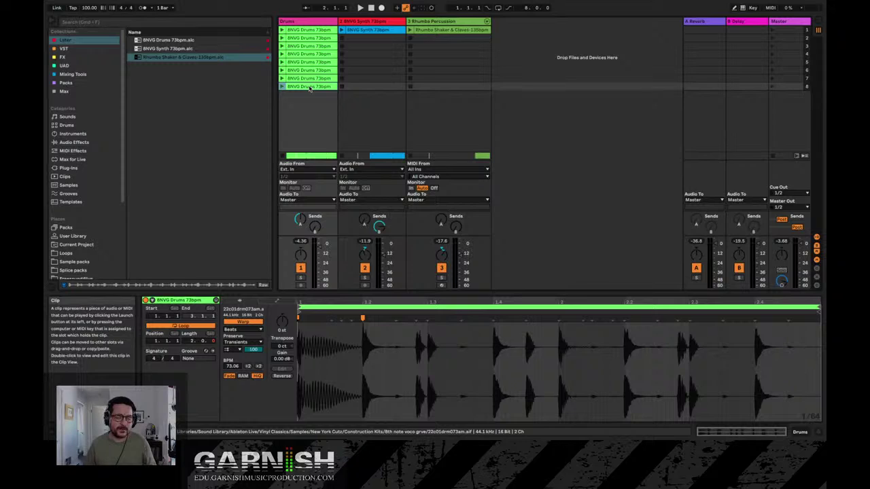
# Inspect several of the duplicated drum clips in scenes 2, 3, 4 and 8 to compare their contents
pyautogui.click(312, 38)
pyautogui.click(313, 46)
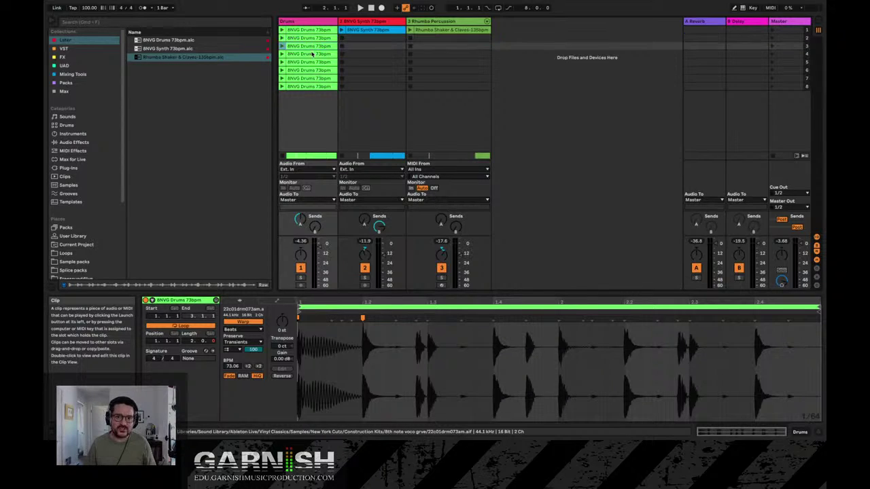
pyautogui.click(313, 54)
pyautogui.click(311, 87)
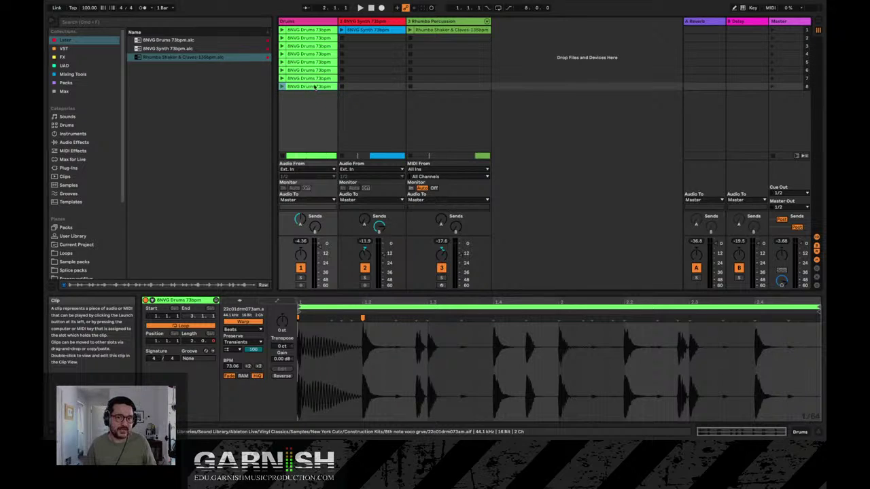
pyautogui.click(311, 38)
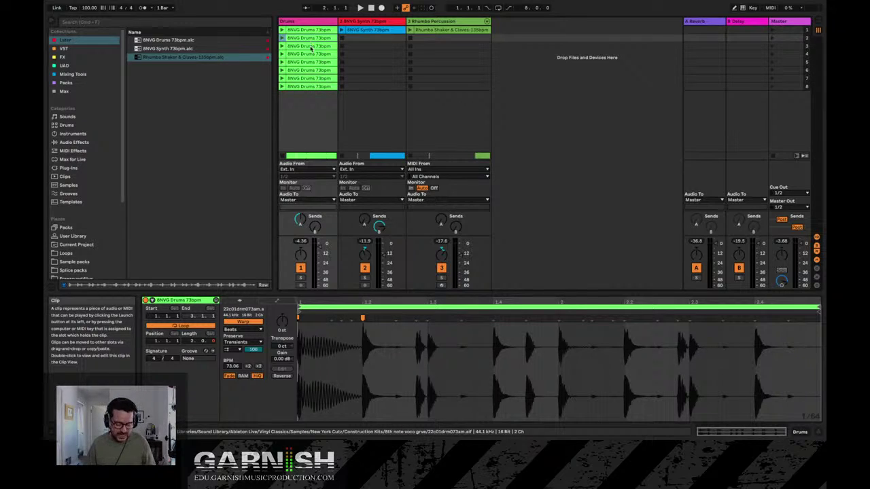
# Undo the added drum duplicates until only the clips in scenes 1 and 2 are left in the Drums track
pyautogui.hotkey('ctrl', 'z')
pyautogui.hotkey('ctrl', 'z')
pyautogui.hotkey('ctrl', 'z')
pyautogui.hotkey('ctrl', 'z')
pyautogui.hotkey('ctrl', 'z')
pyautogui.hotkey('ctrl', 'z')
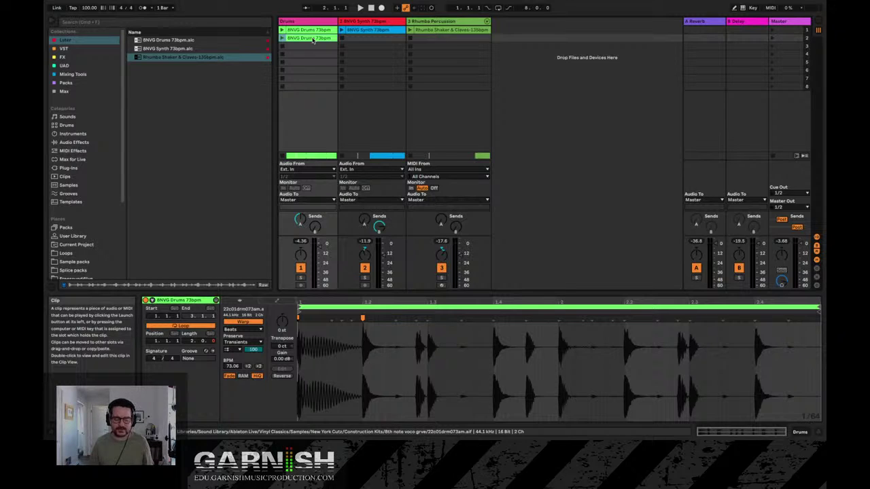
# Delete all drum, synth and percussion clips from the Arrangement View timeline, and return to the Session View
pyautogui.press('Tab')
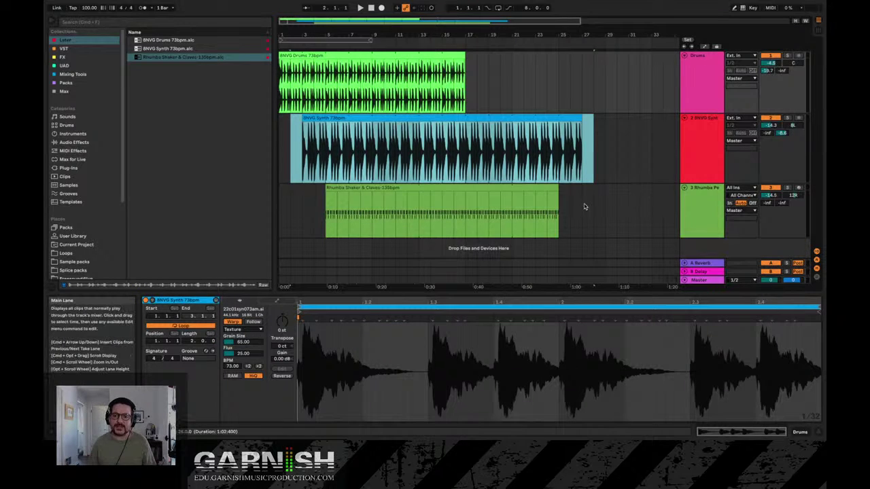
pyautogui.moveTo(596, 218); pyautogui.dragTo(254, 61)
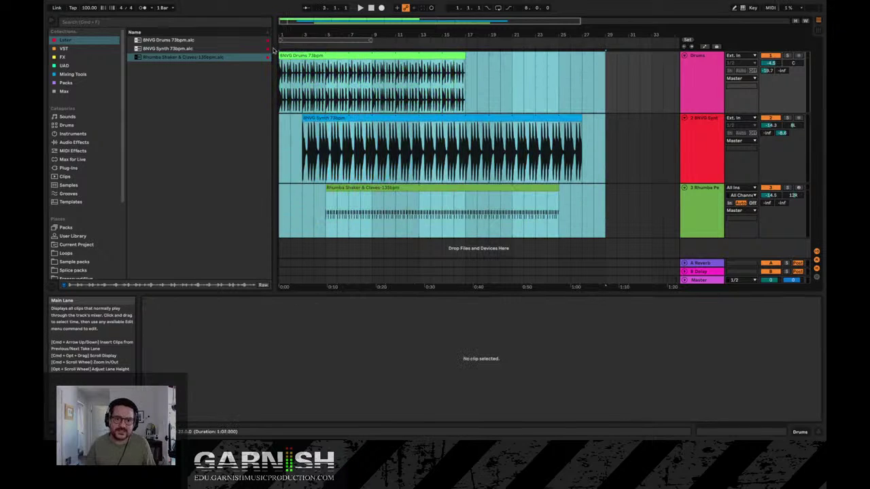
pyautogui.press('Delete')
pyautogui.press('Tab')
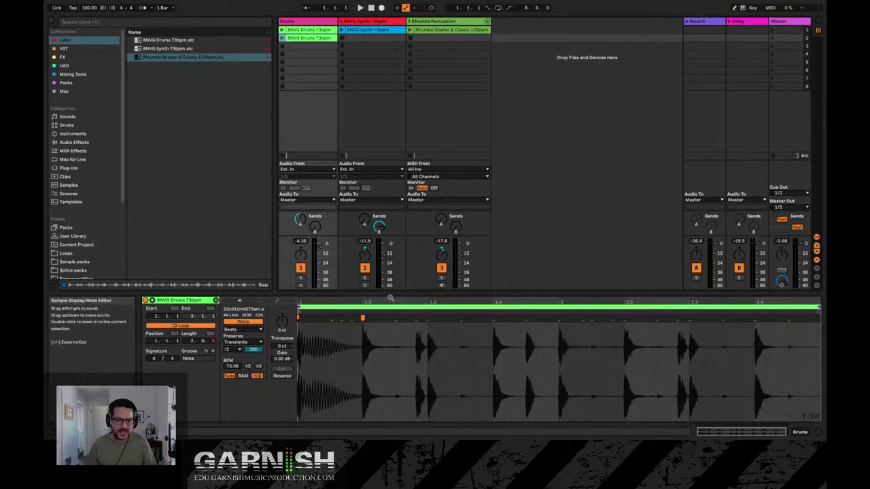
# Show the device view of the Drums track in place of the clip view
pyautogui.moveTo(385, 296); pyautogui.dragTo(412, 293)
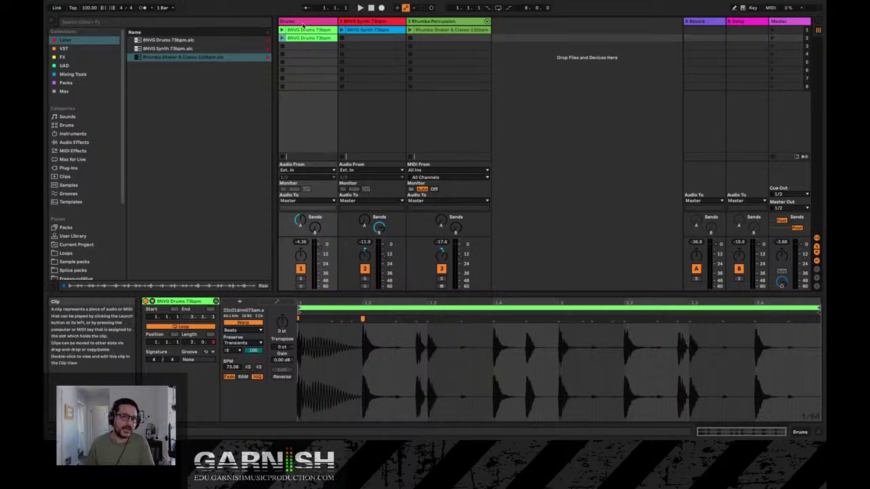
pyautogui.click(303, 22)
pyautogui.click(302, 23)
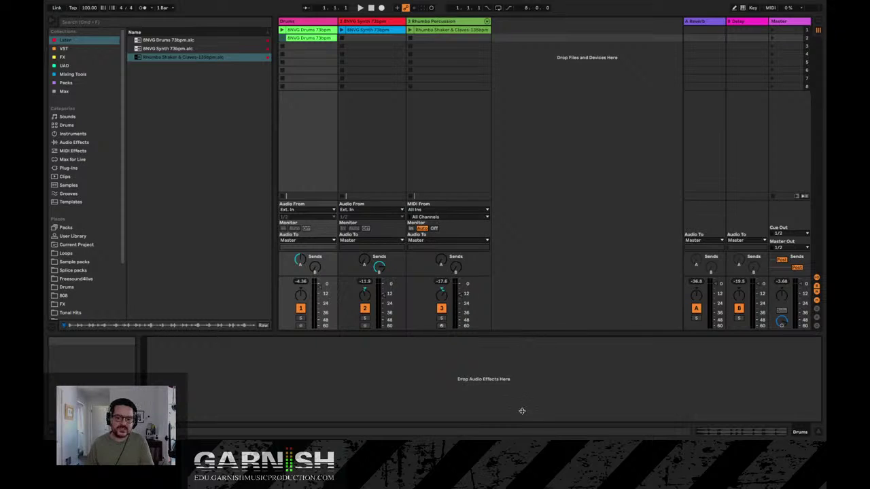
# Hide and show the Detail View repeatedly, leaving it open on the Drums track's devices
pyautogui.click(820, 432)
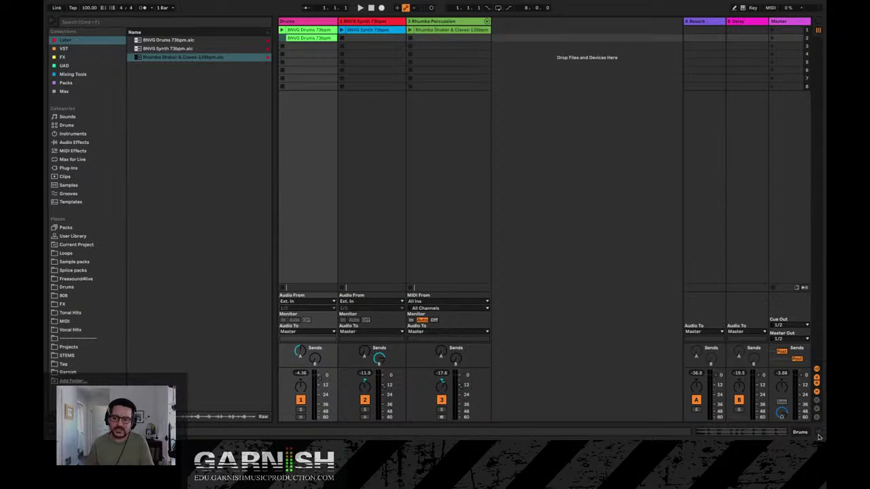
pyautogui.click(820, 435)
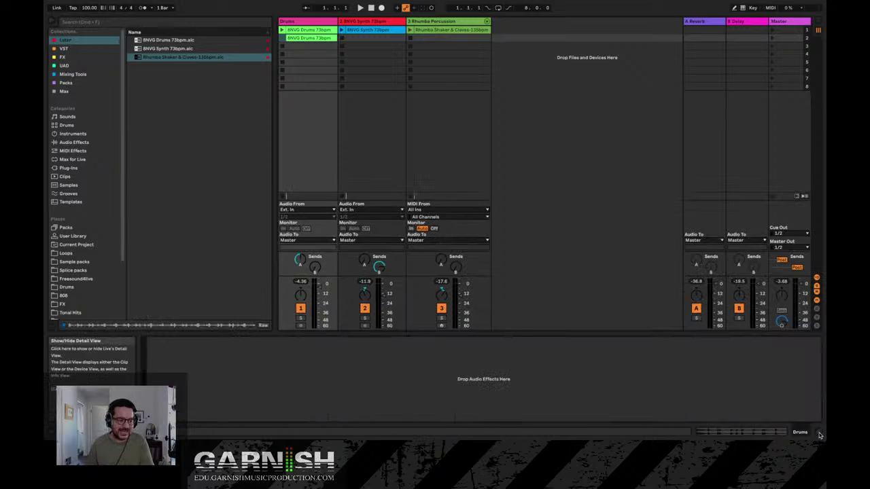
pyautogui.click(819, 435)
pyautogui.click(819, 435)
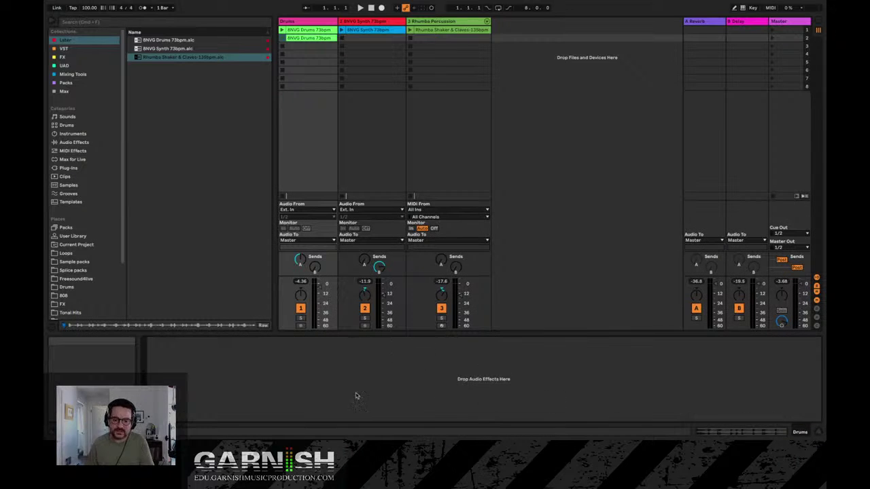
pyautogui.click(819, 435)
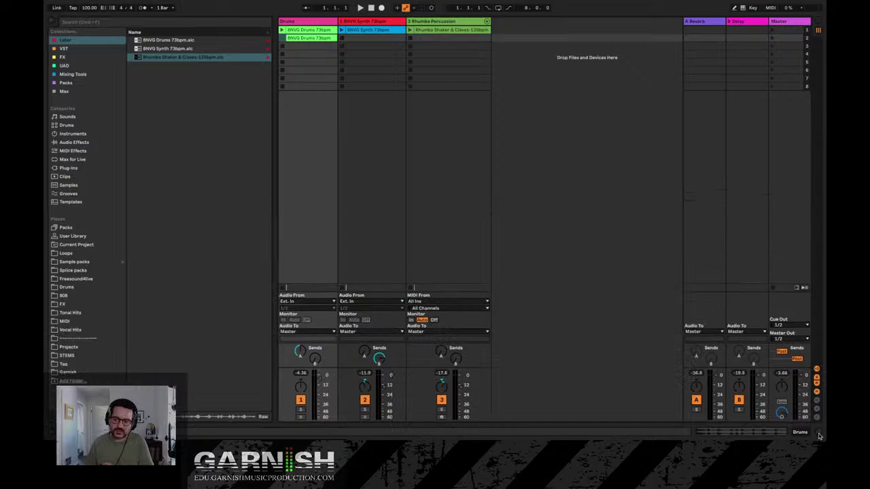
pyautogui.click(819, 435)
pyautogui.click(820, 435)
pyautogui.click(820, 435)
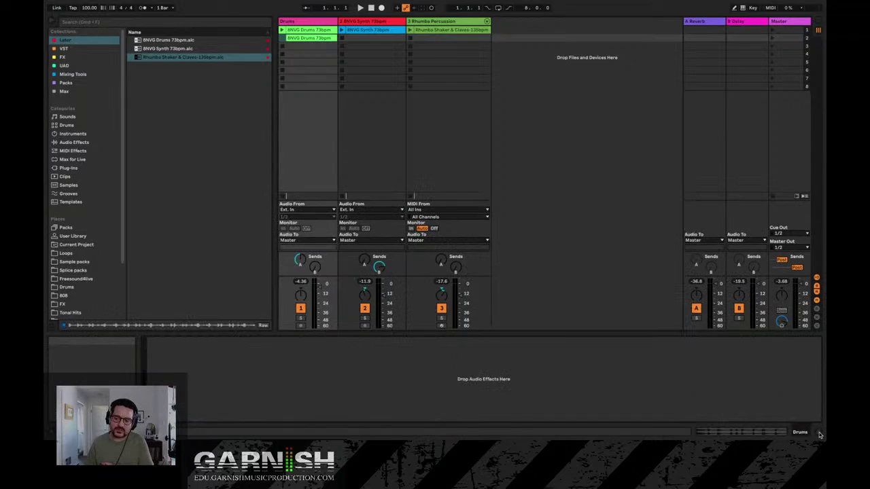
pyautogui.click(820, 435)
pyautogui.click(819, 435)
pyautogui.click(820, 435)
pyautogui.click(819, 435)
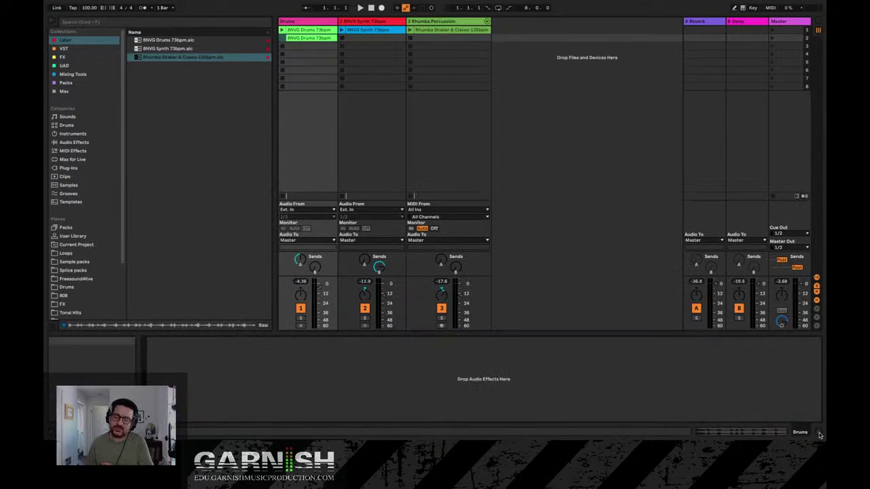
pyautogui.click(820, 435)
pyautogui.click(819, 434)
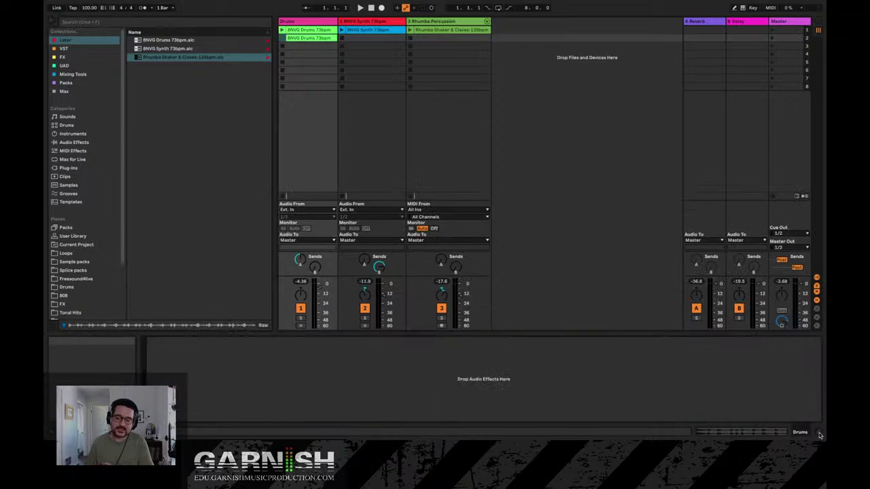
pyautogui.click(819, 435)
pyautogui.click(819, 435)
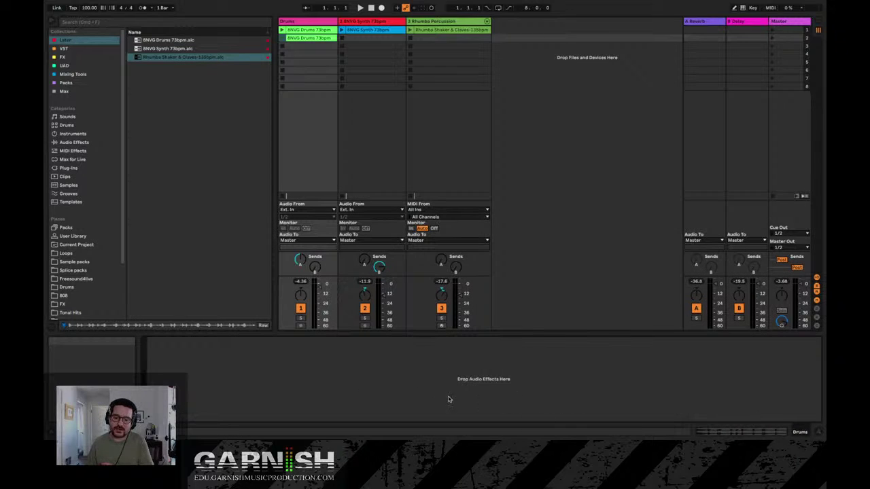
pyautogui.click(820, 435)
pyautogui.click(821, 433)
pyautogui.click(820, 434)
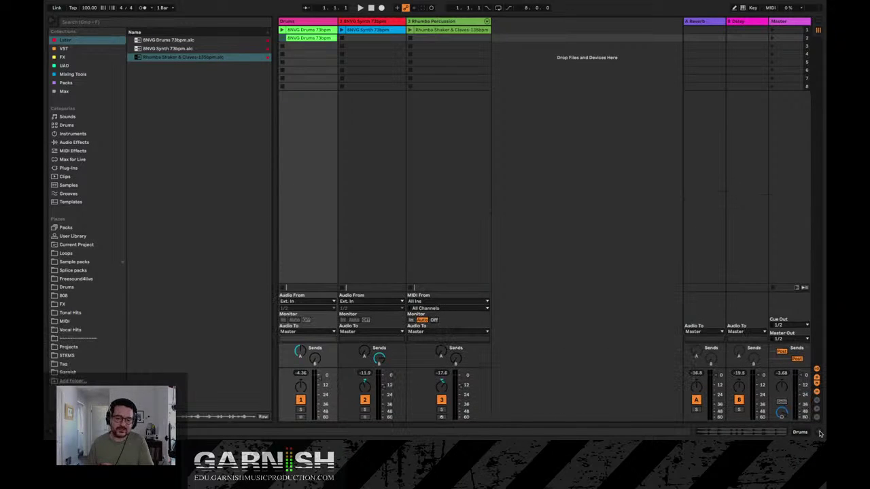
pyautogui.click(820, 434)
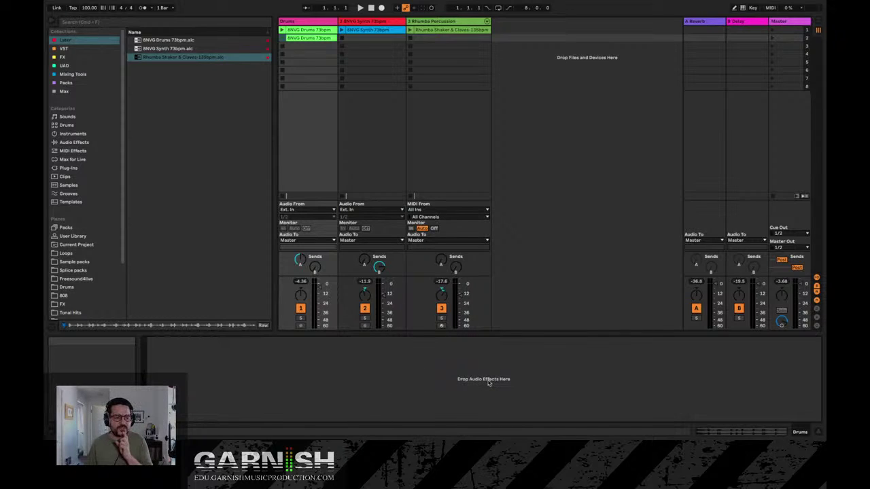
# Rename the second clip in the Drums track to TEST and give it a periwinkle blue colour
pyautogui.doubleClick(310, 38)
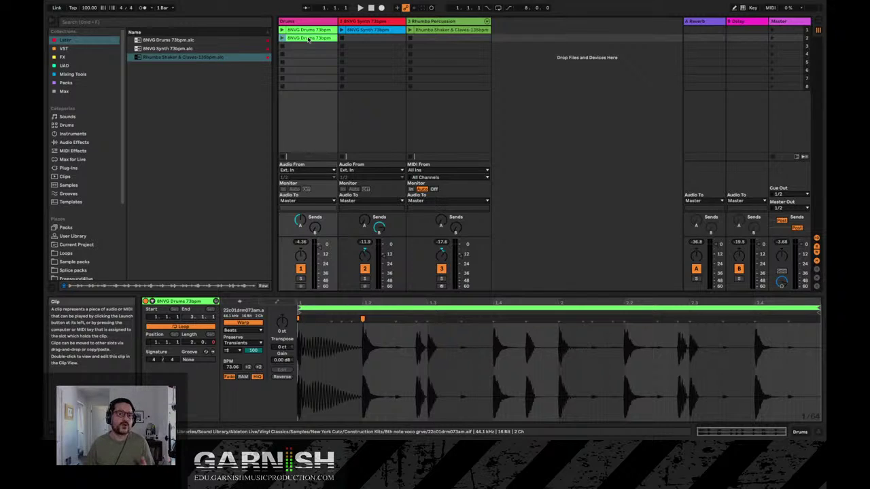
pyautogui.rightClick(308, 38)
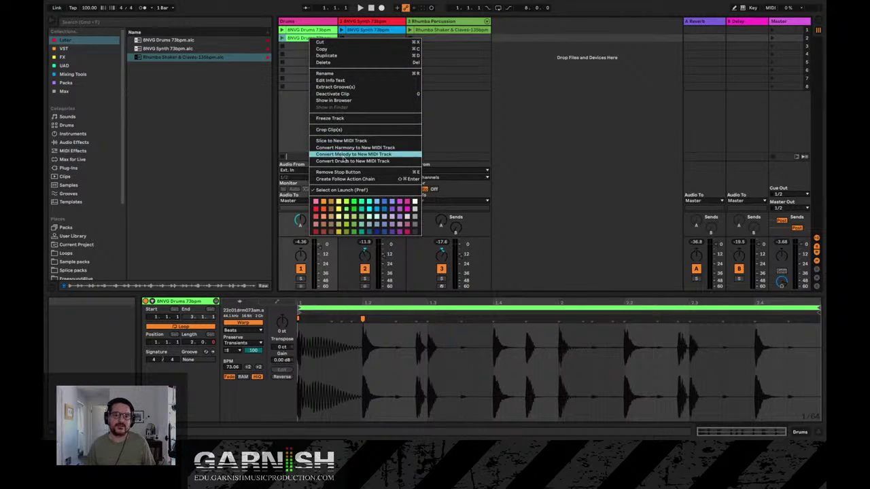
pyautogui.click(333, 73)
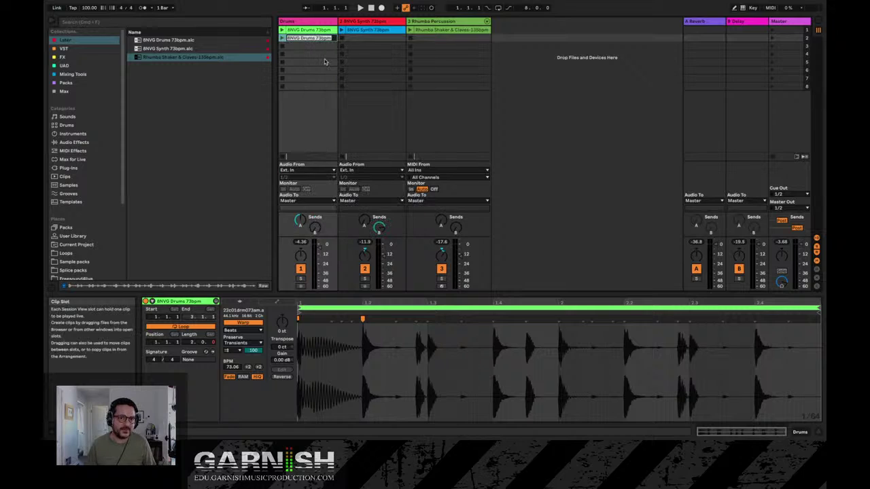
pyautogui.write('Test')
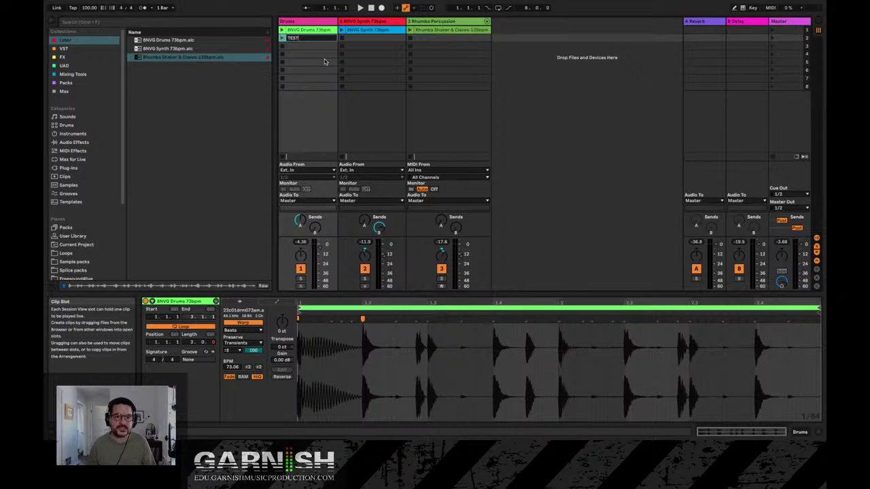
pyautogui.press('Return')
pyautogui.rightClick(311, 39)
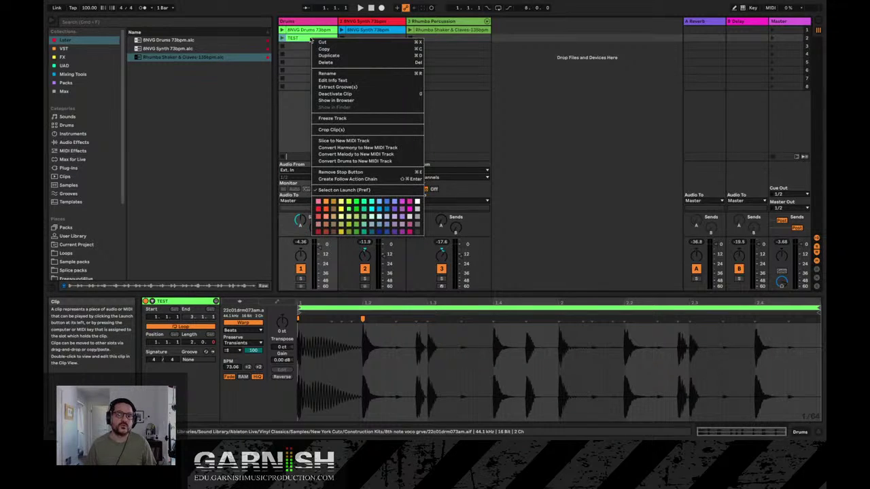
pyautogui.click(394, 202)
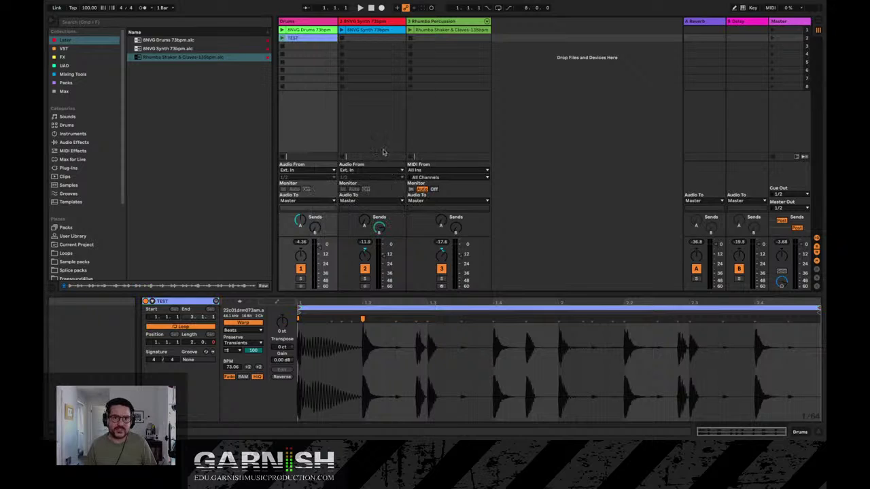
# Compare the first drum clip with TEST, and transpose the TEST clip down to -12 semitones
pyautogui.click(308, 31)
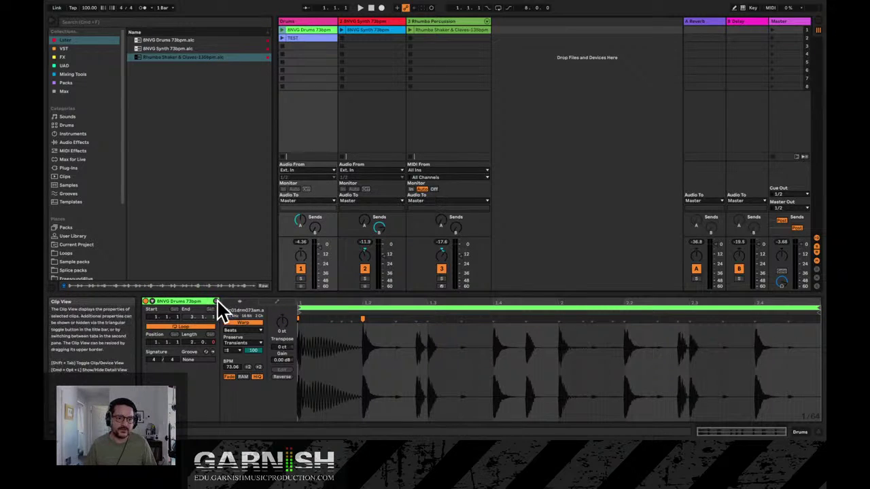
pyautogui.click(308, 38)
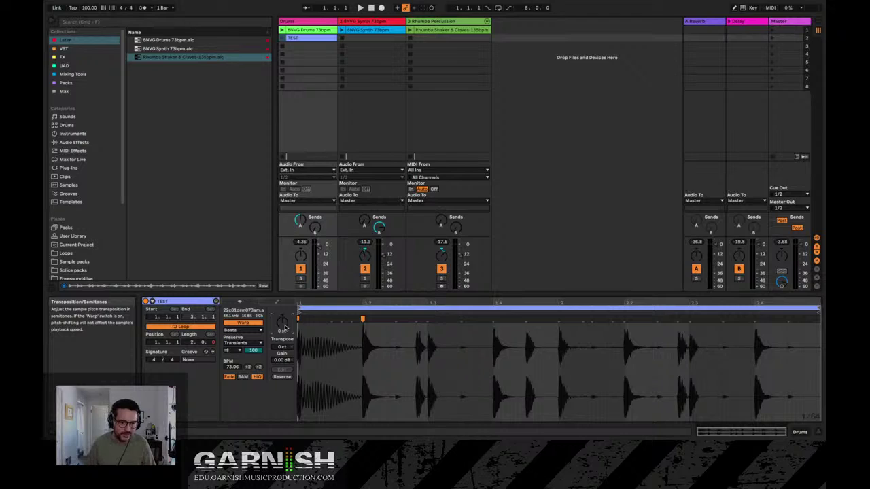
pyautogui.moveTo(284, 328); pyautogui.dragTo(284, 338)
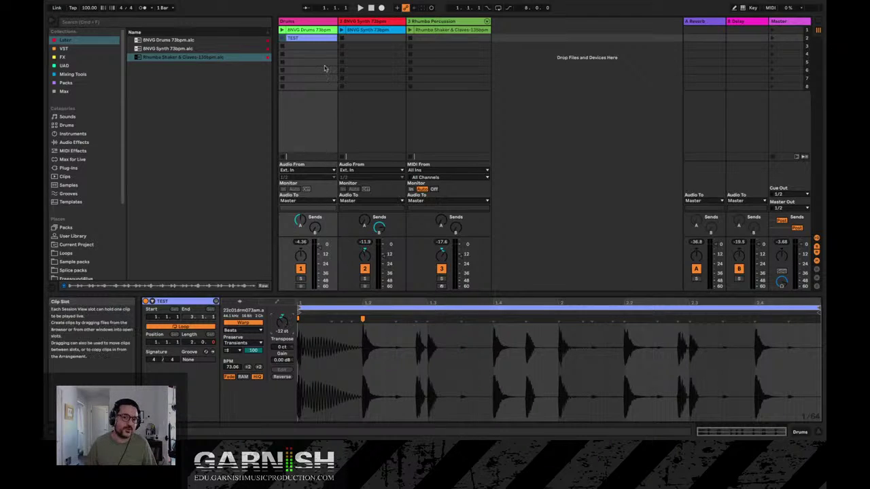
# Play the TEST clip and the original drum clip alternately to compare their pitch
pyautogui.click(282, 39)
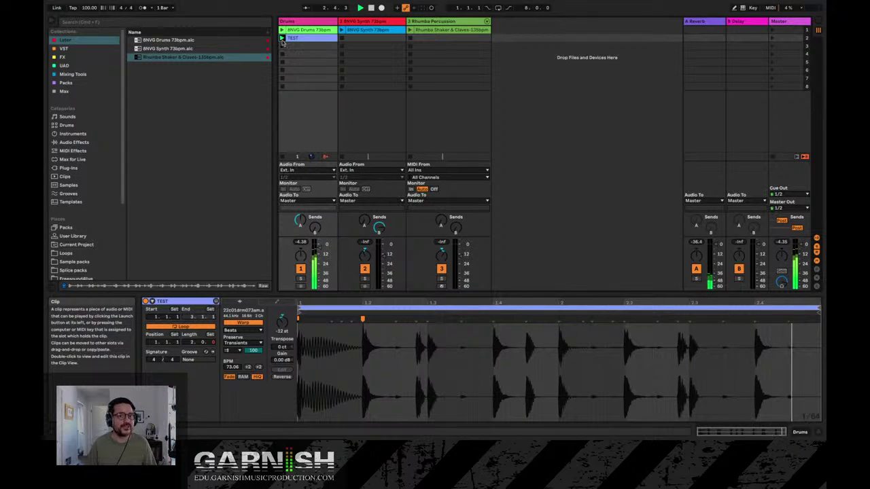
pyautogui.click(281, 31)
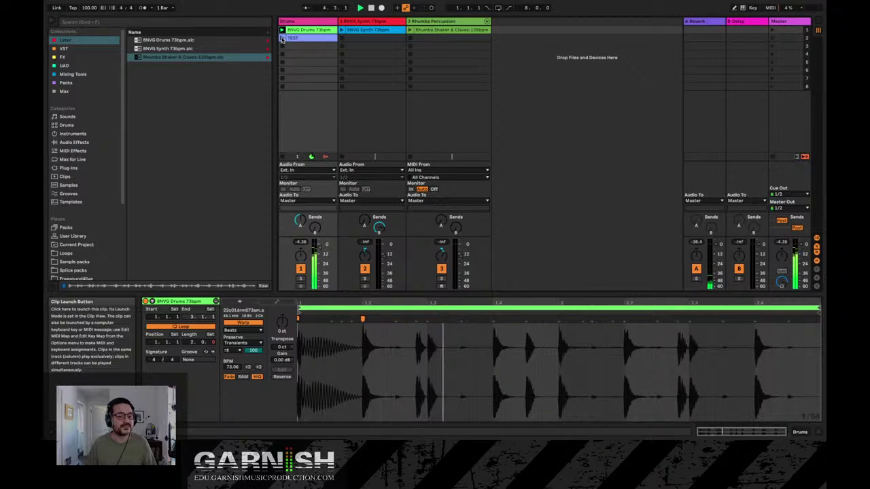
pyautogui.click(282, 39)
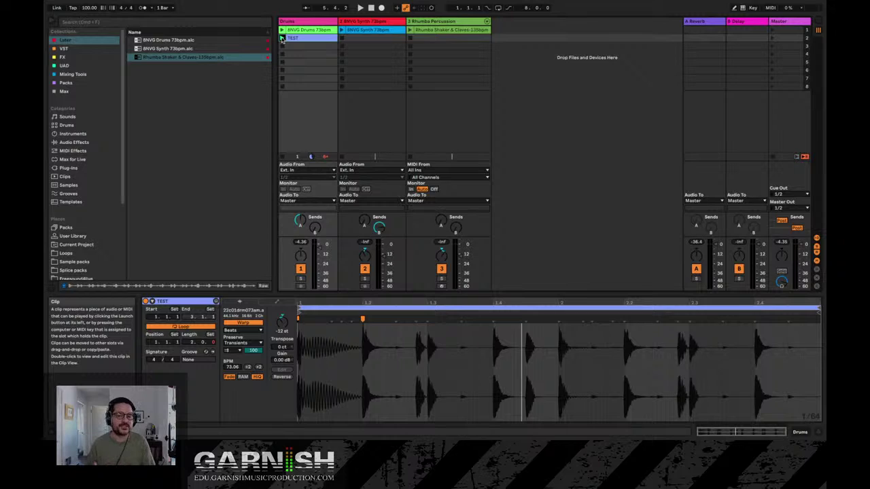
# Duplicate the 8NVG Synth clip into the second slot of its track and rename the copy Horn 2
pyautogui.click(363, 32)
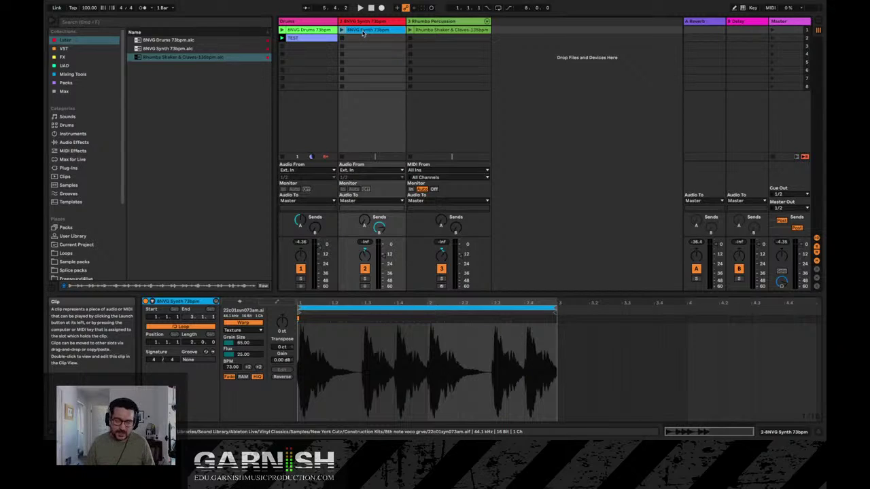
pyautogui.hotkey('ctrl', 'd')
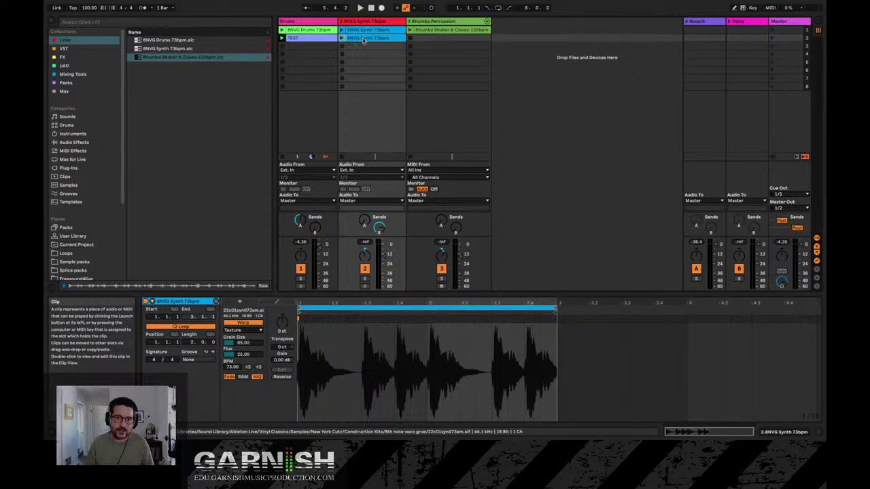
pyautogui.rightClick(364, 40)
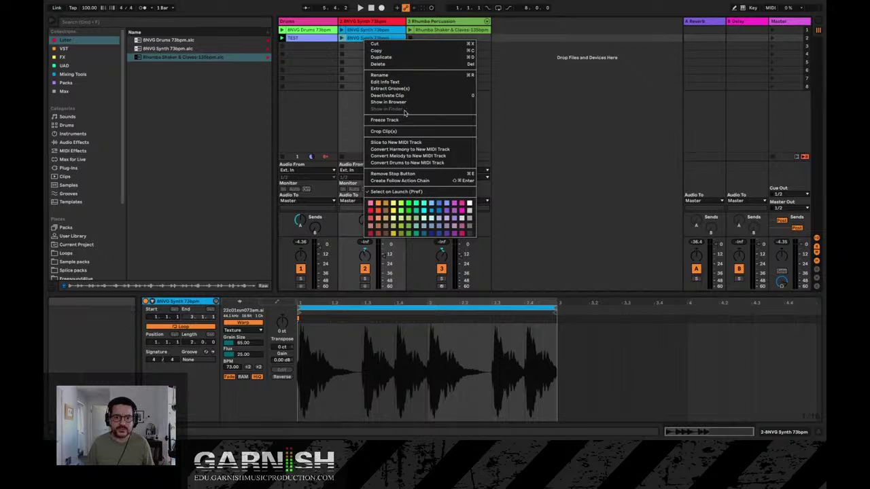
pyautogui.click(392, 75)
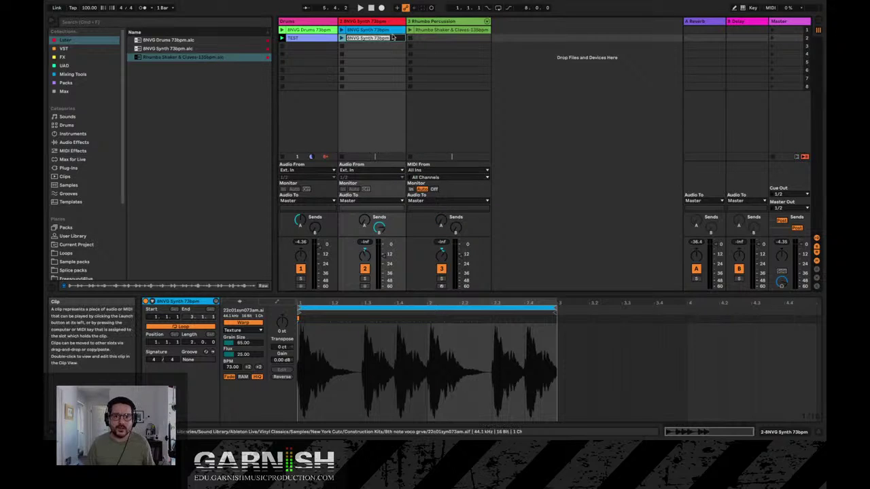
pyautogui.write('H')
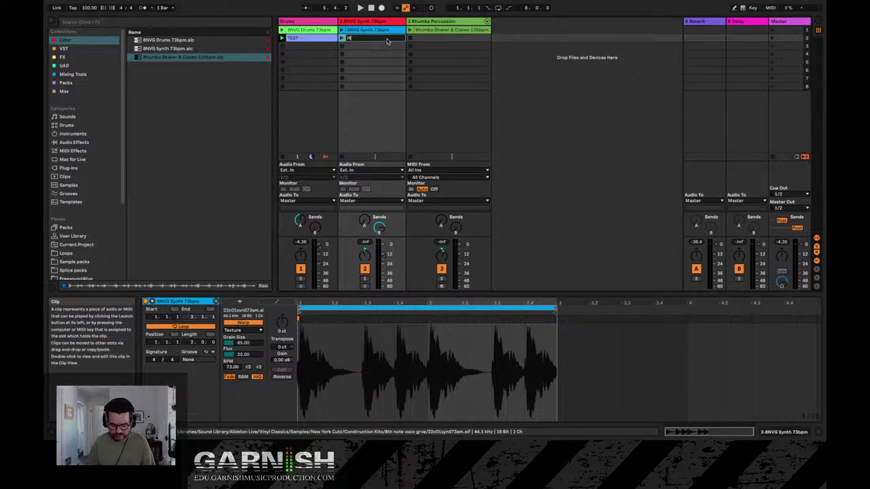
pyautogui.write('orn 2')
pyautogui.press('Return')
# Colour the Horn 2 clip magenta and halve its original tempo to 36.50 BPM
pyautogui.rightClick(387, 41)
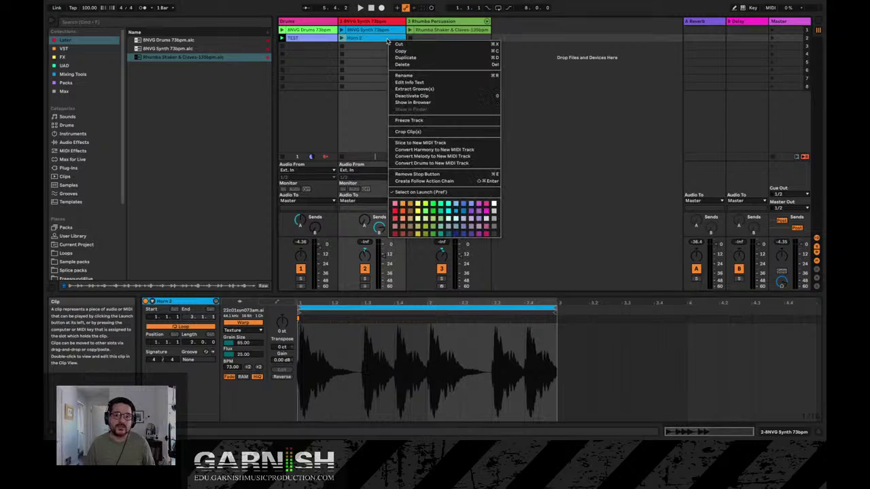
pyautogui.click(475, 208)
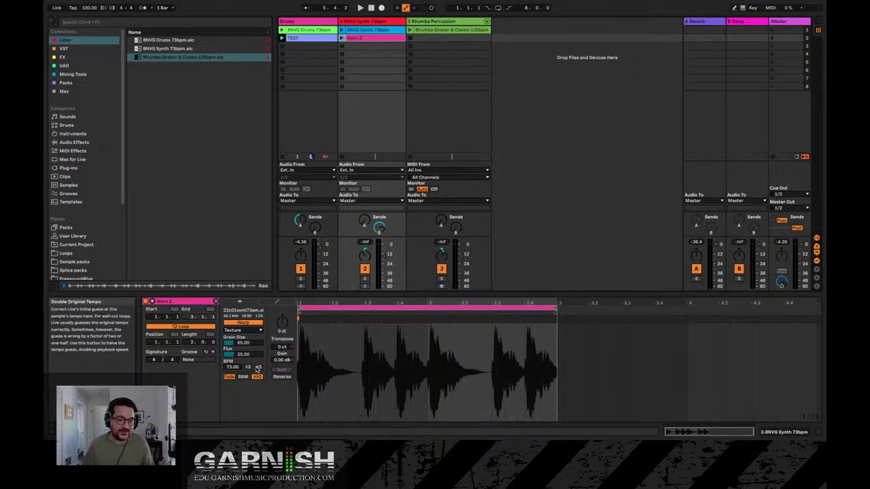
pyautogui.click(249, 368)
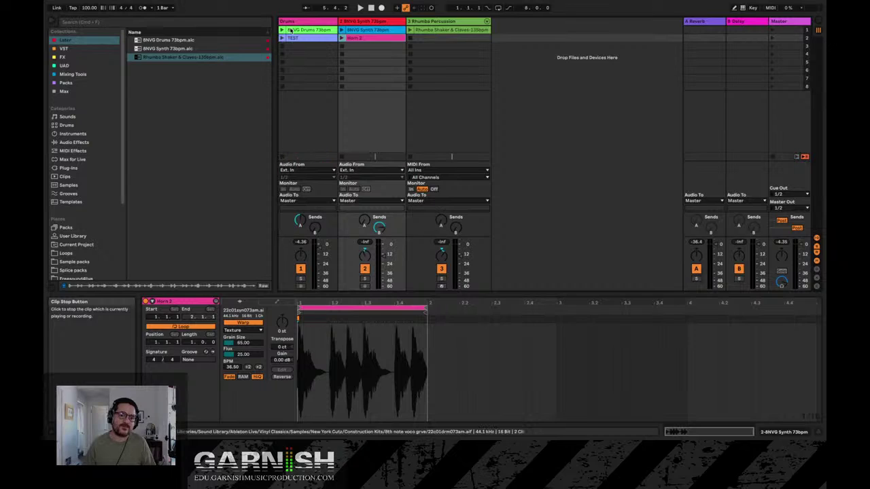
# Play the original synth clip followed by Horn 2 to compare their playback speed
pyautogui.click(353, 33)
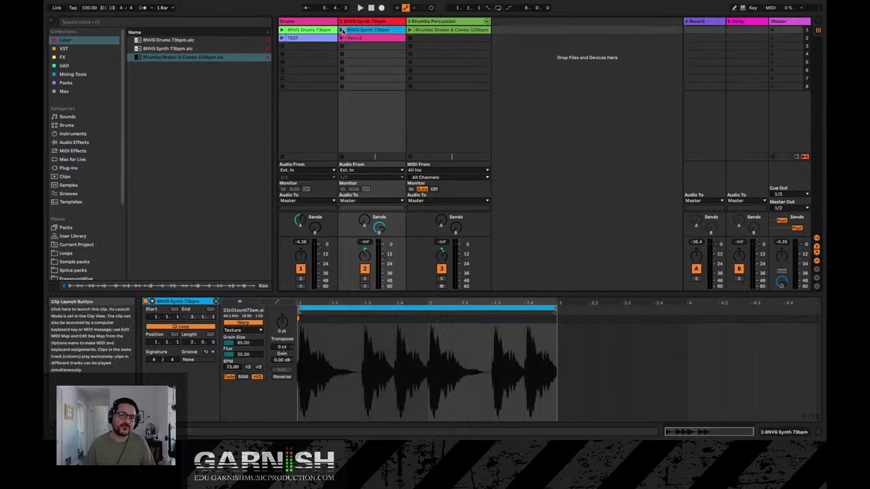
pyautogui.click(342, 32)
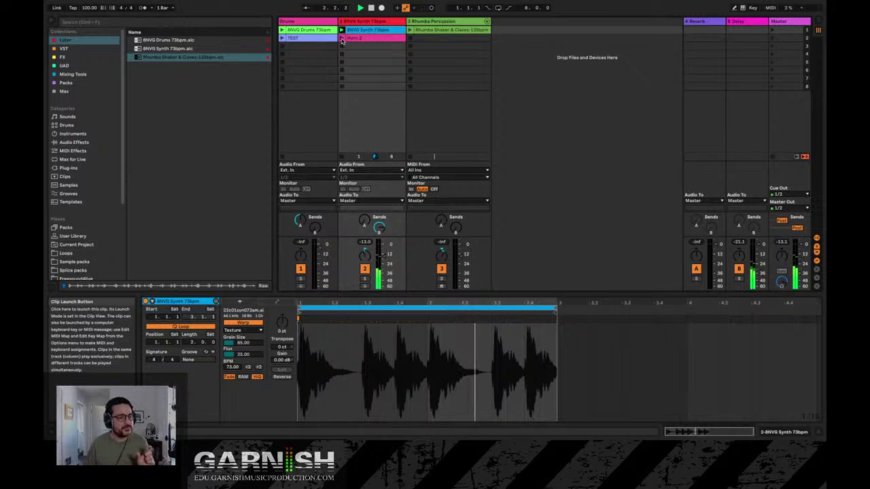
pyautogui.click(342, 39)
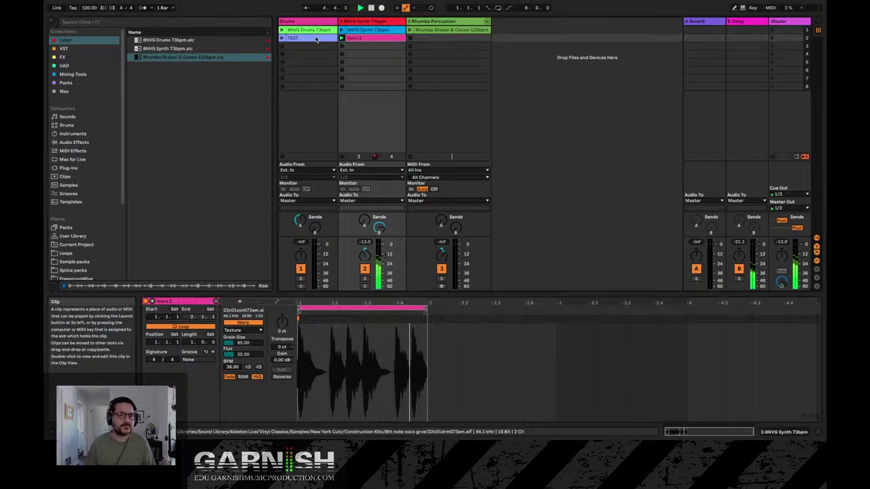
# Play the TEST drum clip along with Horn 2, and switch both tracks back to their first clips
pyautogui.click(282, 38)
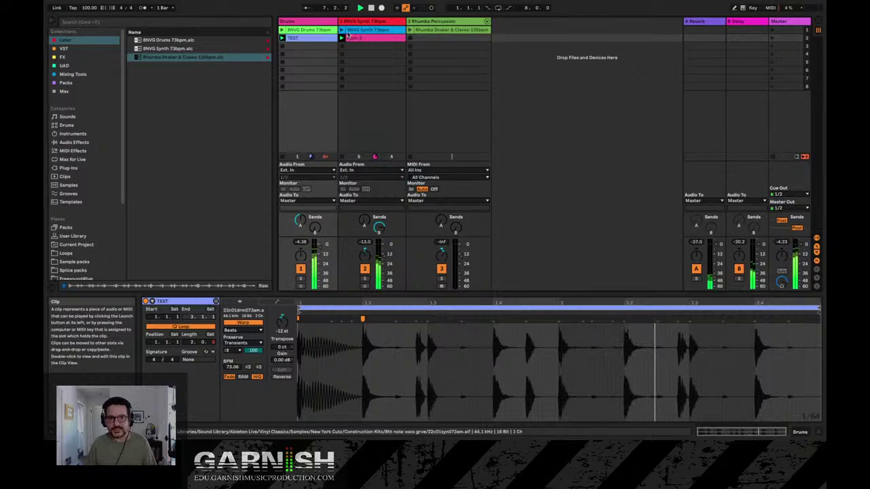
pyautogui.click(342, 31)
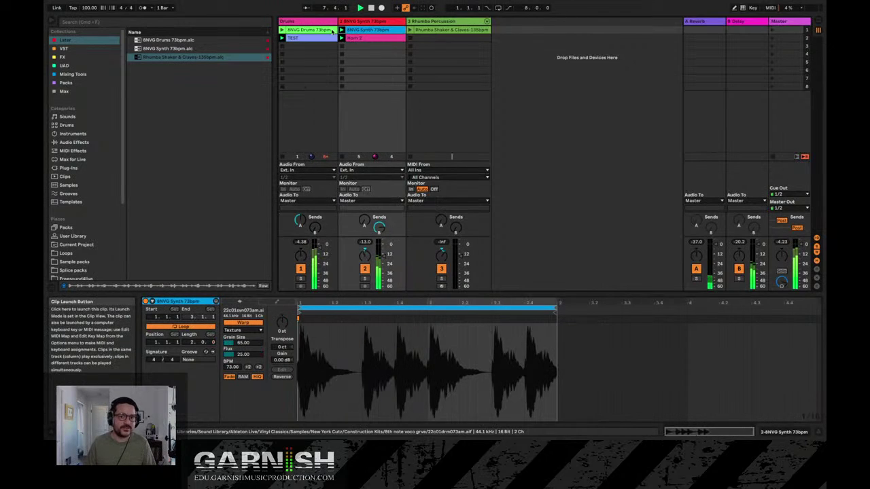
pyautogui.click(282, 30)
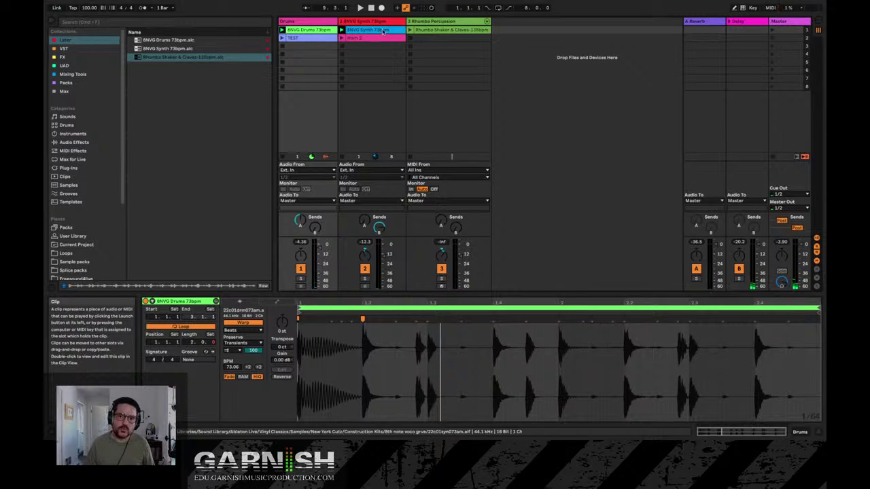
# Duplicate the Rhumba Shaker & Claves clip into the second slot and shorten the copy's loop length to one bar
pyautogui.click(439, 31)
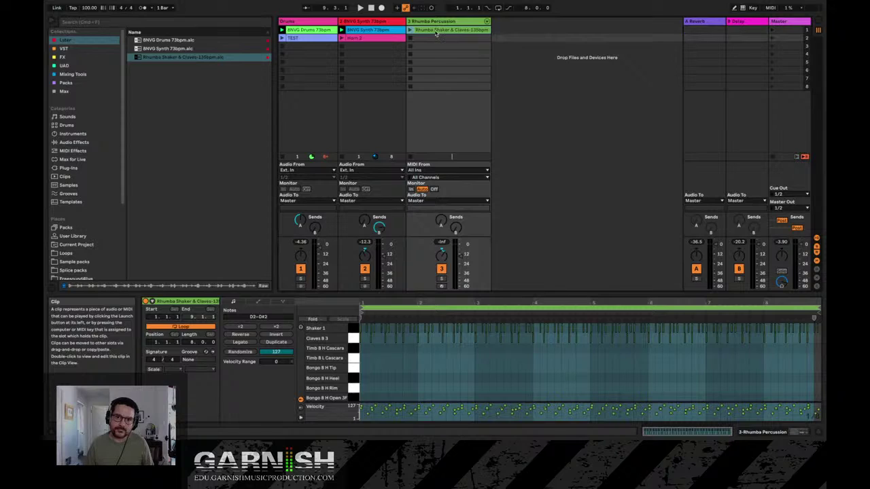
pyautogui.hotkey('ctrl', 'd')
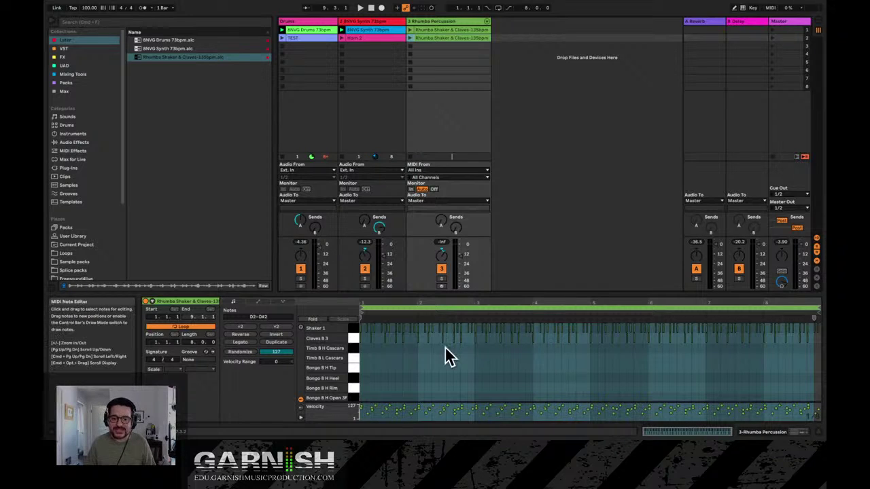
pyautogui.click(192, 343)
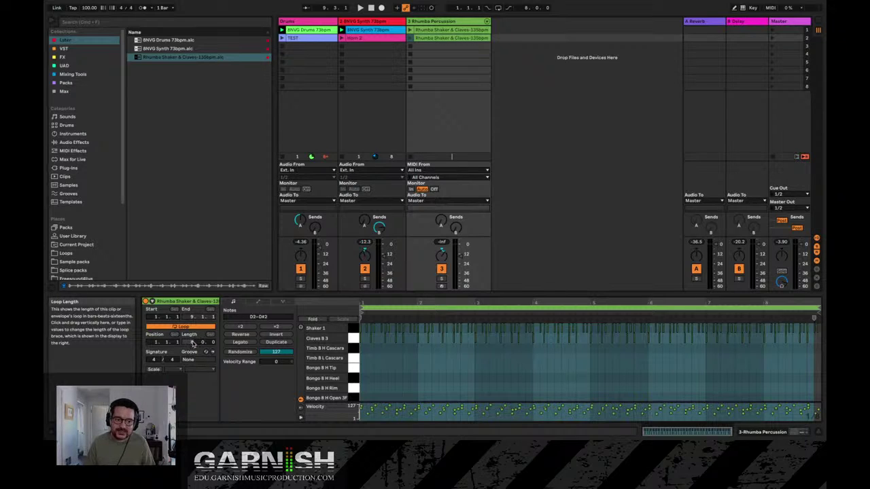
pyautogui.moveTo(192, 343); pyautogui.dragTo(191, 367)
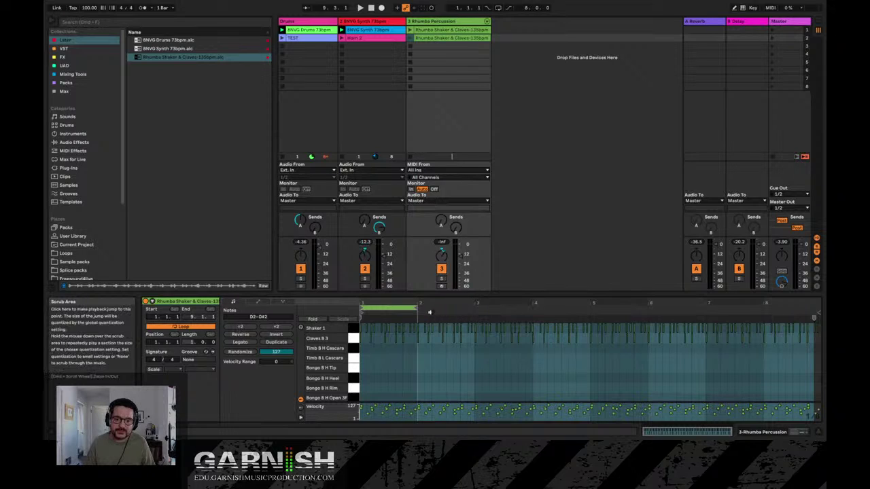
# Move the copied Rhumba clip's loop to start at 3.1.1 and shorten it to one beat
pyautogui.click(391, 307)
pyautogui.moveTo(391, 307); pyautogui.dragTo(488, 310)
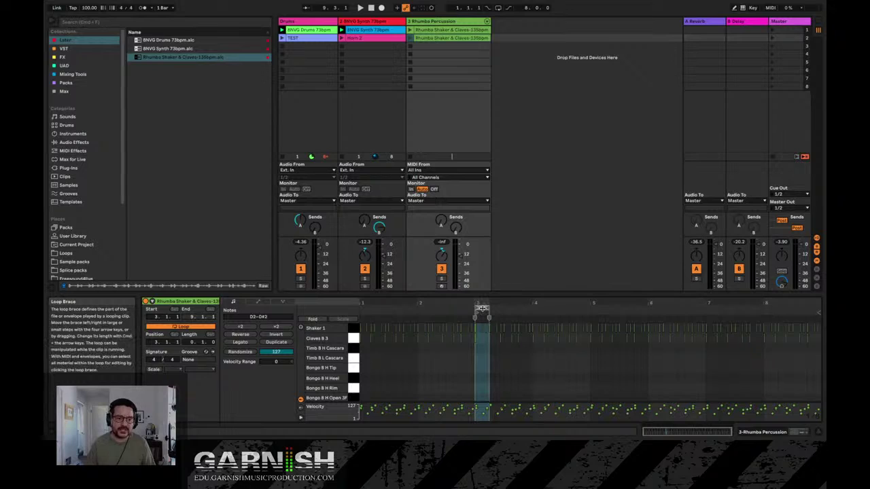
pyautogui.moveTo(487, 308)
pyautogui.mouseDown()
pyautogui.moveTo(503, 308)
pyautogui.moveTo(488, 308)
pyautogui.mouseUp()
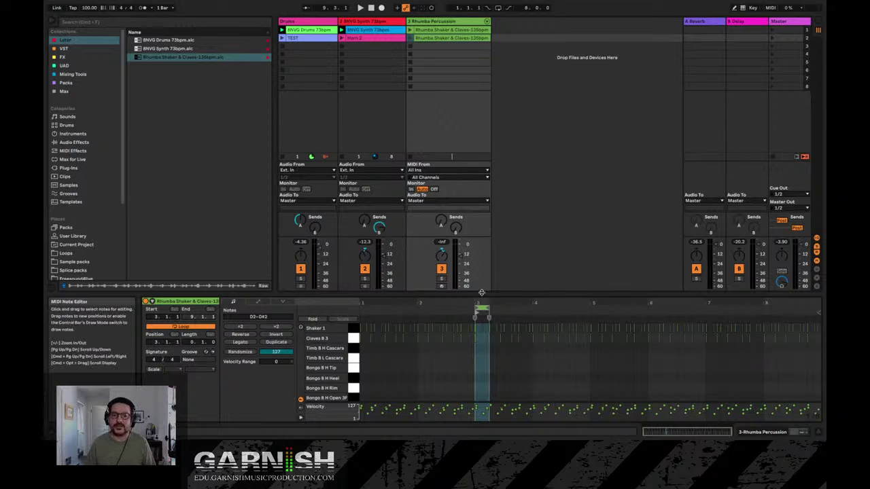
# Launch scene 1 and scene 2 alternately, twice each, to compare the two rows of clips
pyautogui.click(771, 32)
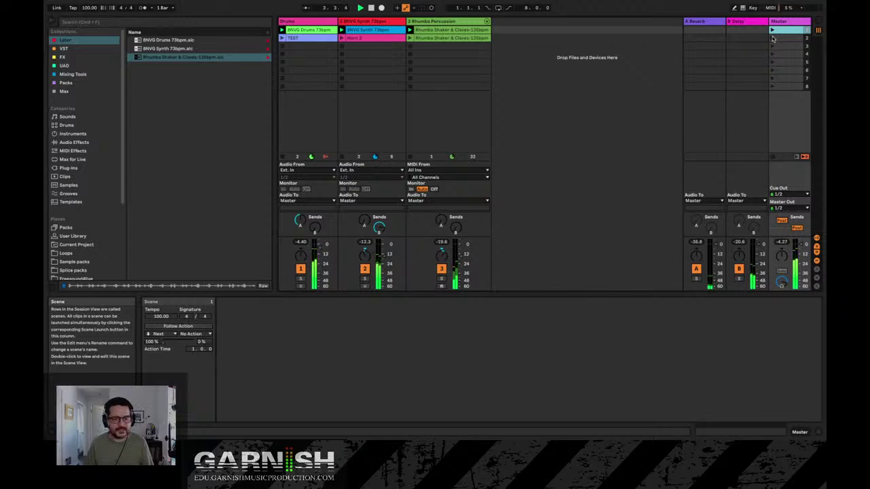
pyautogui.click(772, 38)
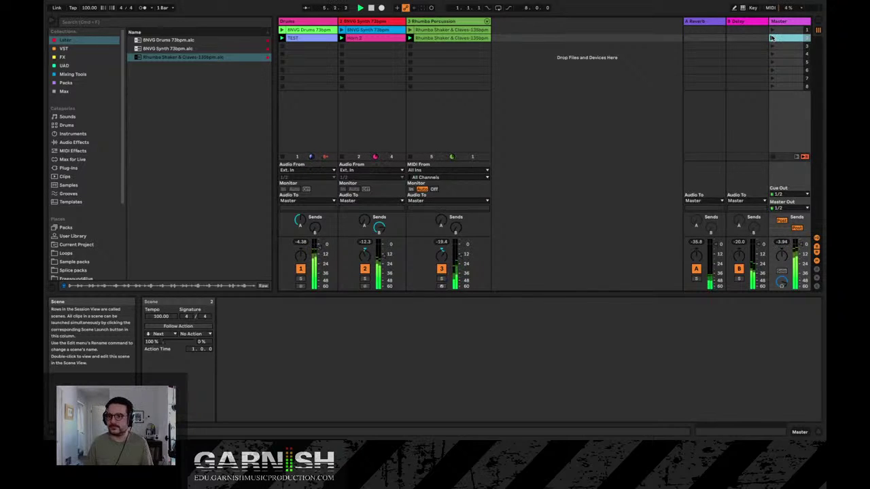
pyautogui.click(771, 31)
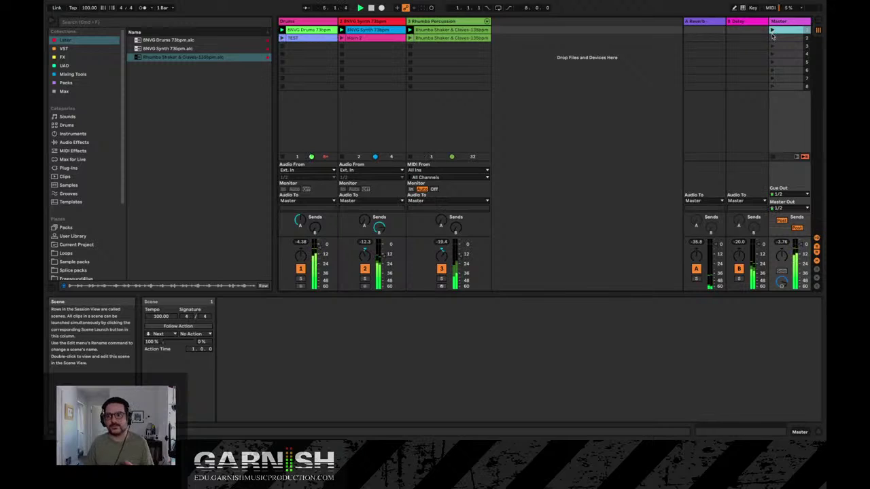
pyautogui.click(772, 38)
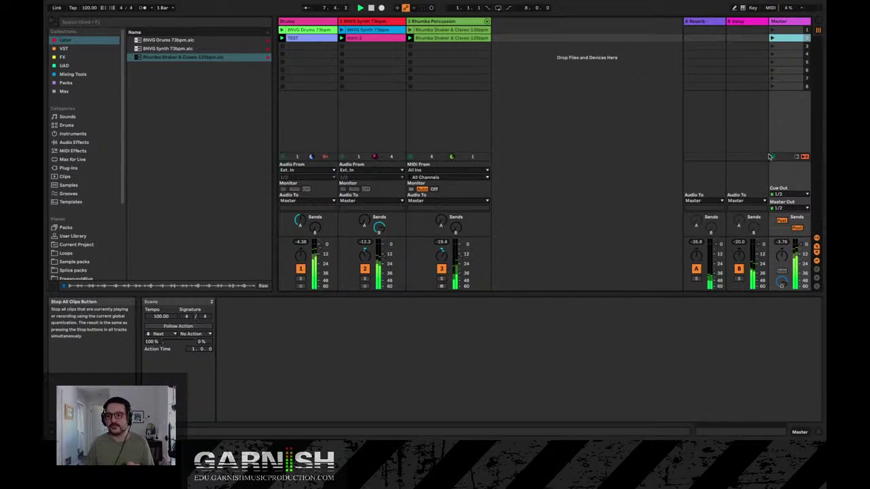
# Draw a clip Transposition envelope on Horn 2 rising from 0 to about +12 st across its loop, and play the clip
pyautogui.click(358, 38)
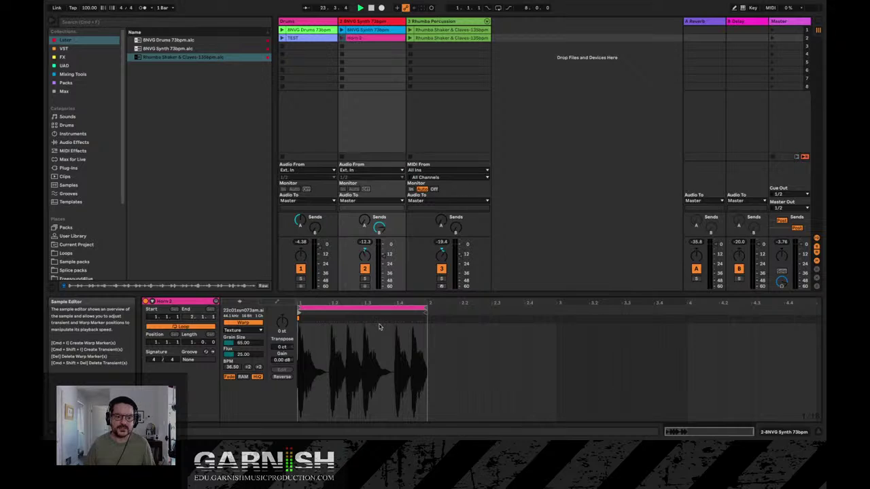
pyautogui.click(279, 303)
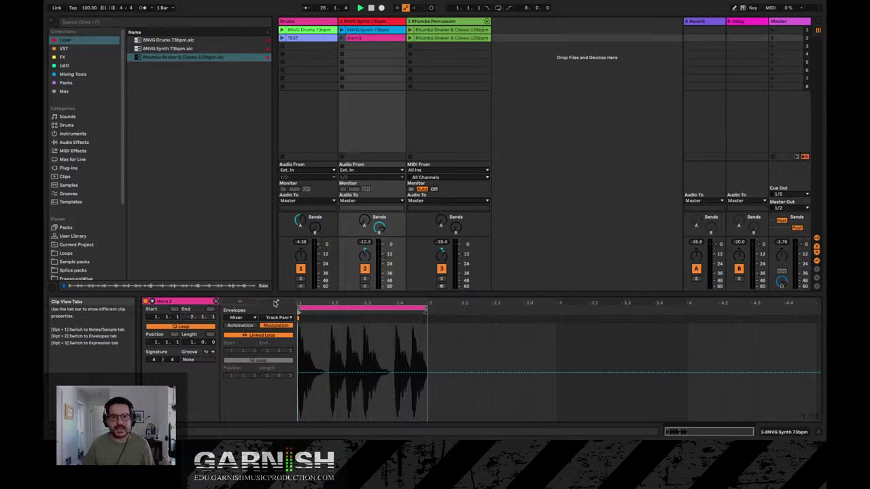
pyautogui.click(245, 317)
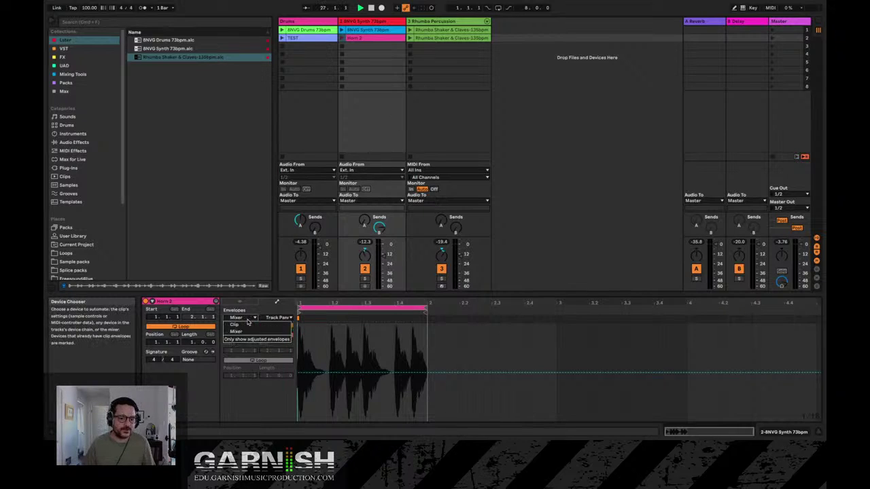
pyautogui.click(249, 326)
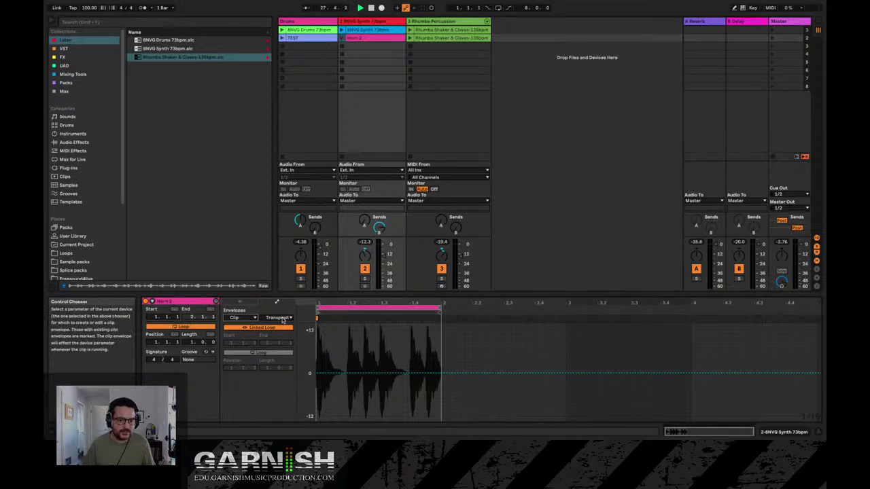
pyautogui.click(280, 318)
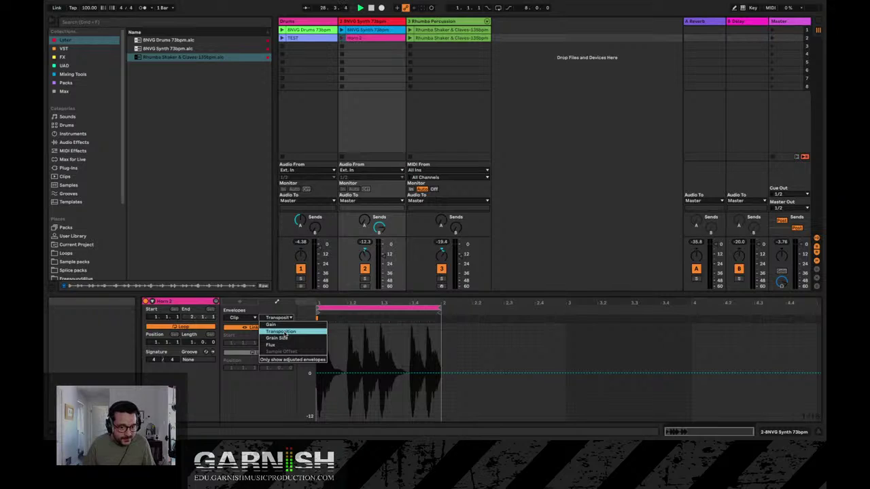
pyautogui.click(281, 332)
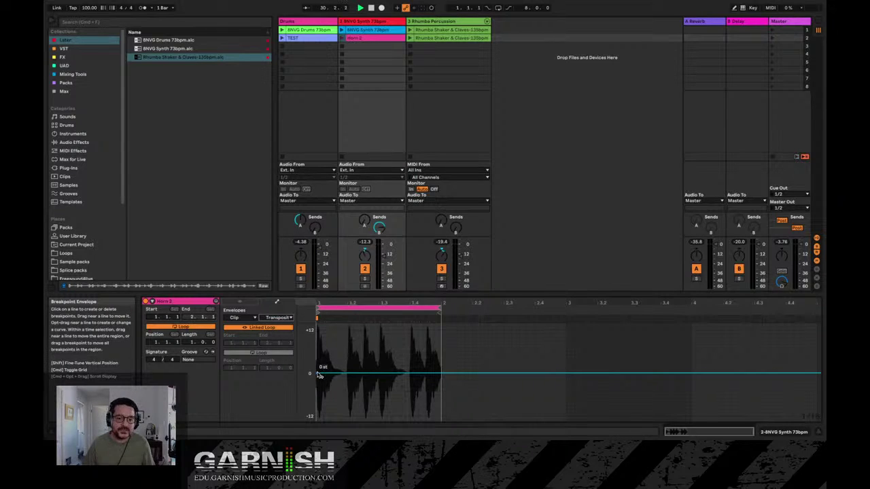
pyautogui.moveTo(336, 374); pyautogui.dragTo(442, 332)
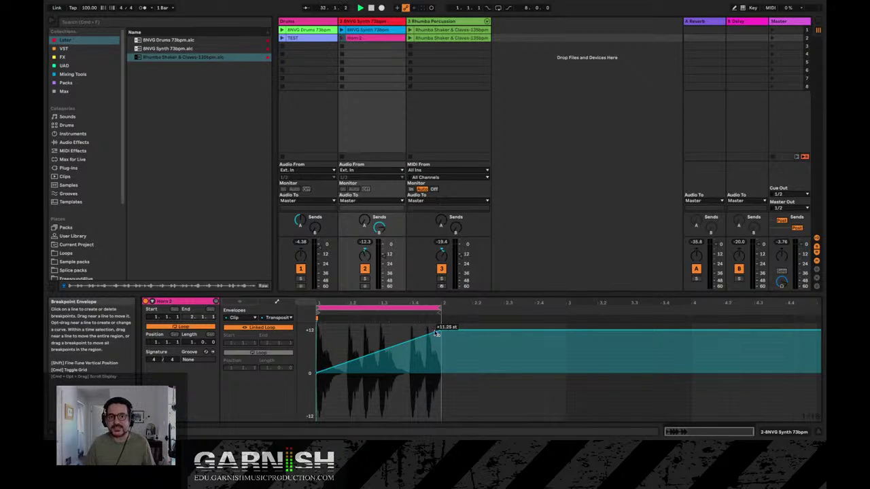
pyautogui.click(342, 38)
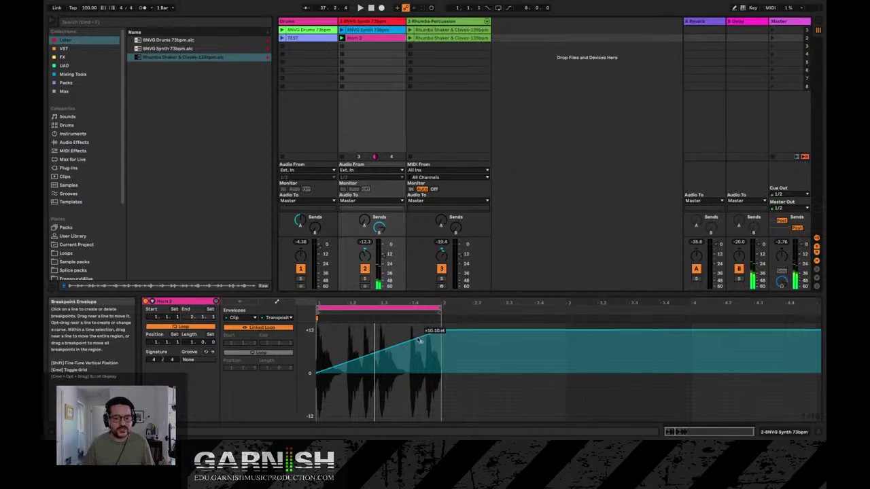
# Flatten Horn 2's Transposition envelope to 0 st and draw a single spike up to +12 st within the first eighth note
pyautogui.scroll(2, 442, 332)
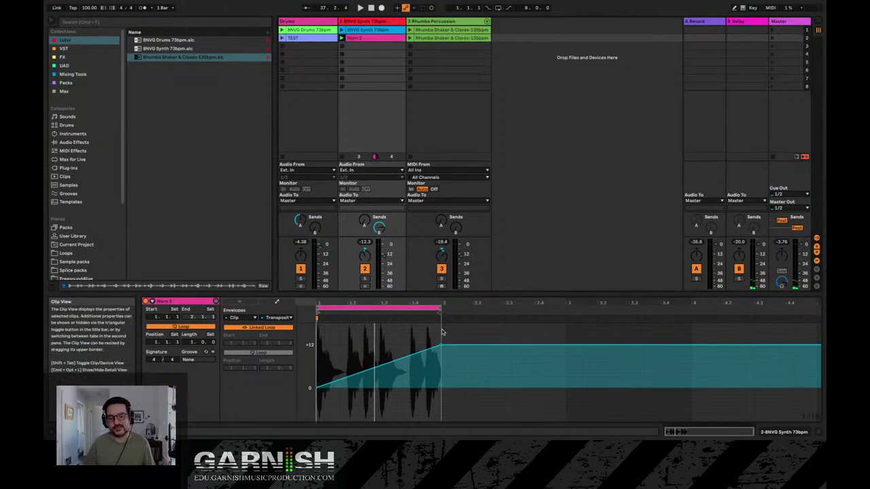
pyautogui.moveTo(433, 347)
pyautogui.mouseDown()
pyautogui.moveTo(440, 406)
pyautogui.moveTo(437, 345)
pyautogui.mouseUp()
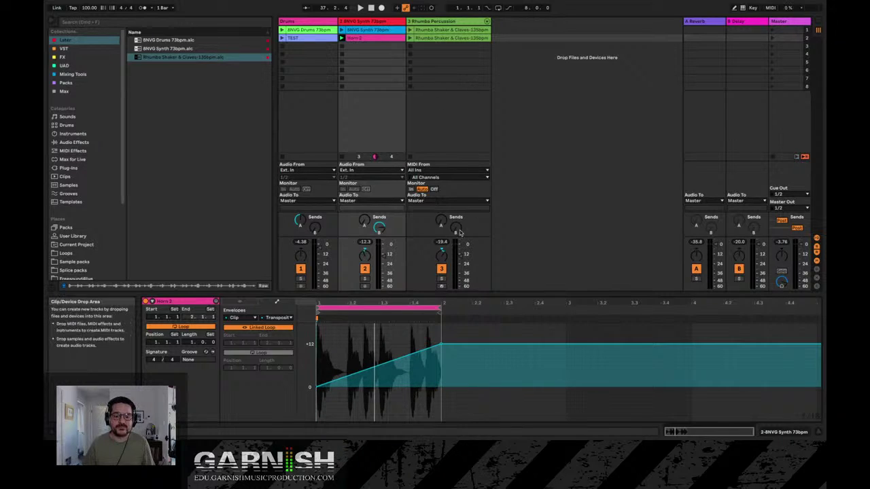
pyautogui.moveTo(441, 344); pyautogui.dragTo(441, 389)
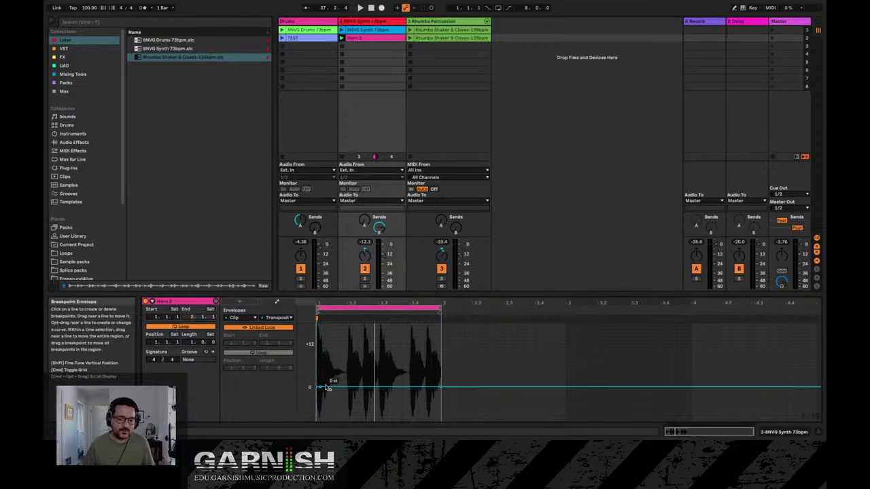
pyautogui.moveTo(326, 388)
pyautogui.mouseDown()
pyautogui.moveTo(327, 344)
pyautogui.moveTo(332, 387)
pyautogui.mouseUp()
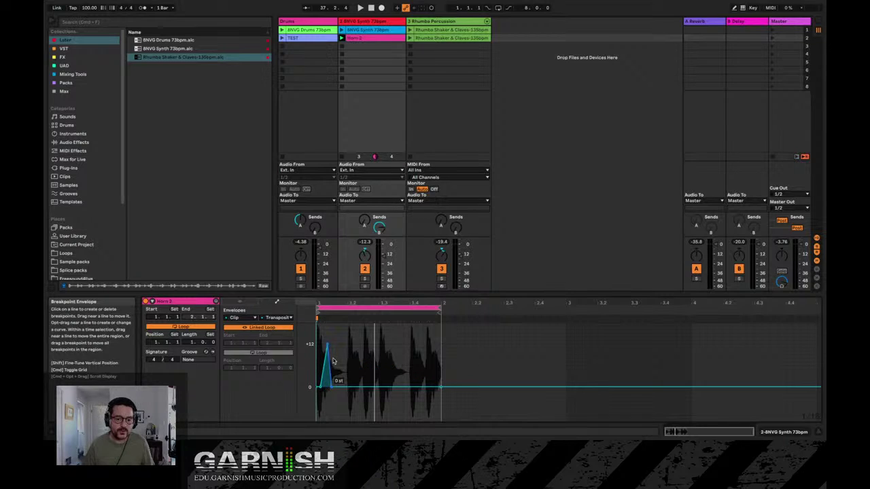
# Duplicate the first eighth note's Transposition spike seven times to fill Horn 2's one-bar loop
pyautogui.moveTo(332, 339); pyautogui.dragTo(319, 331)
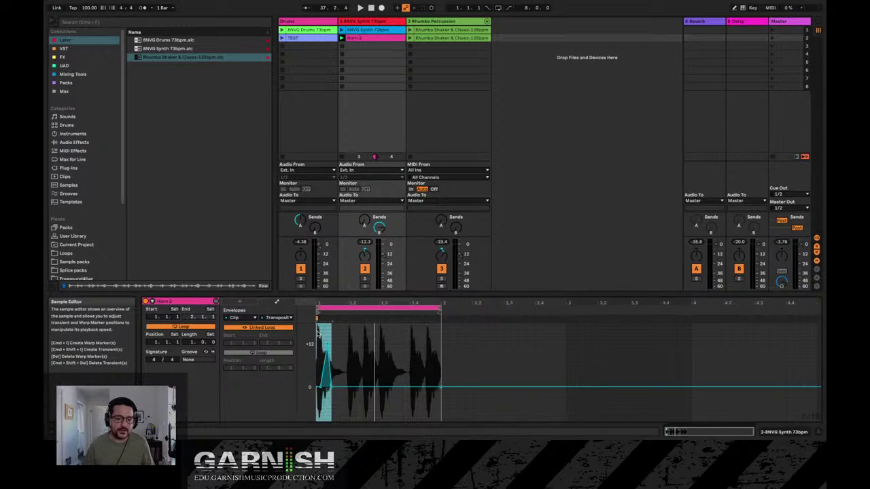
pyautogui.press('super+d')
pyautogui.press('super+d')
pyautogui.press('super+d')
pyautogui.press('super+d')
pyautogui.press('super+d')
pyautogui.press('super+d')
pyautogui.press('super+d')
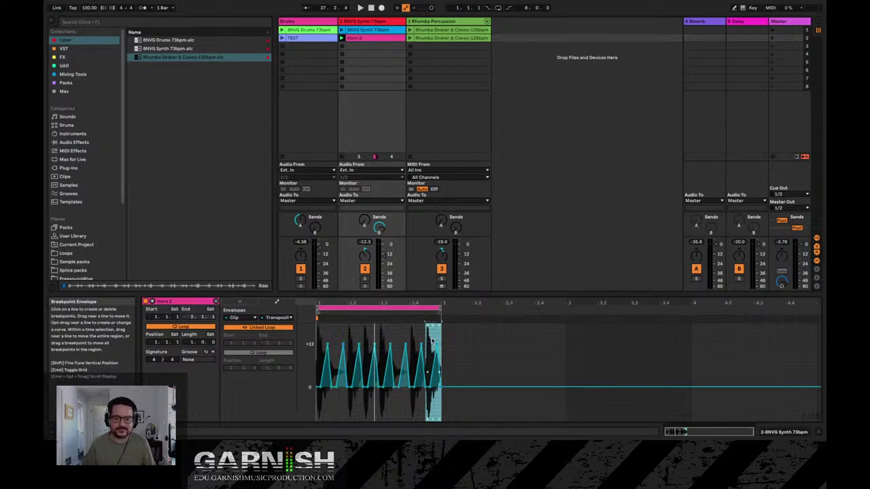
# Compress the whole bar of Transposition spikes into the first beat and duplicate that beat three times to fill the bar
pyautogui.moveTo(440, 340); pyautogui.dragTo(317, 344)
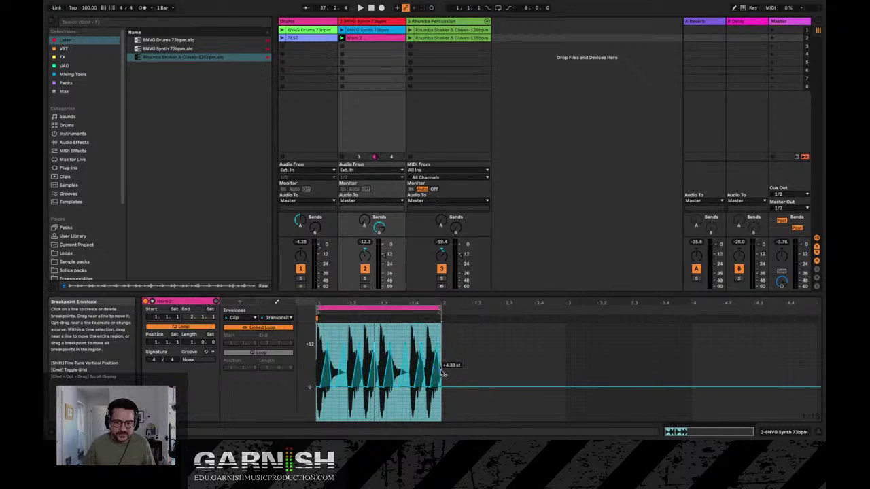
pyautogui.moveTo(440, 373); pyautogui.dragTo(347, 373)
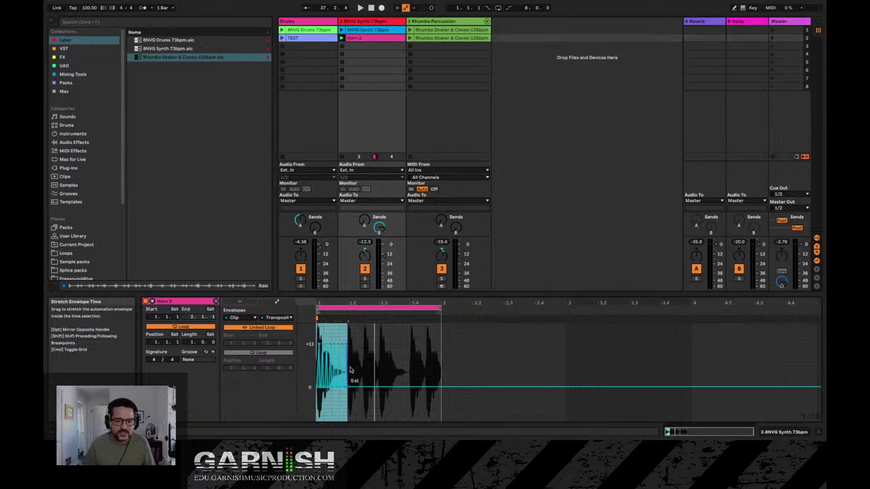
pyautogui.click(352, 337)
pyautogui.moveTo(348, 335); pyautogui.dragTo(313, 333)
pyautogui.press('super+d')
pyautogui.press('super+d')
pyautogui.press('super+d')
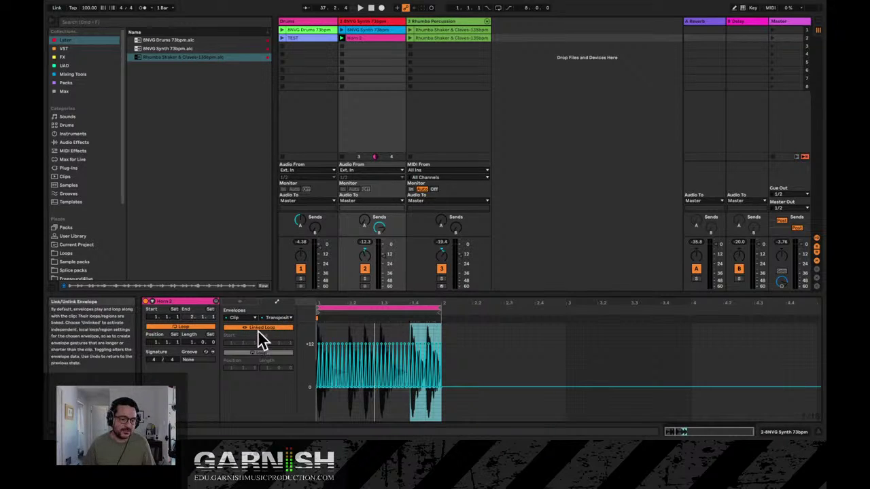
# Play Horn 2 with the rapid pitch envelope and lower the synth track's send to B Delay
pyautogui.press('space')
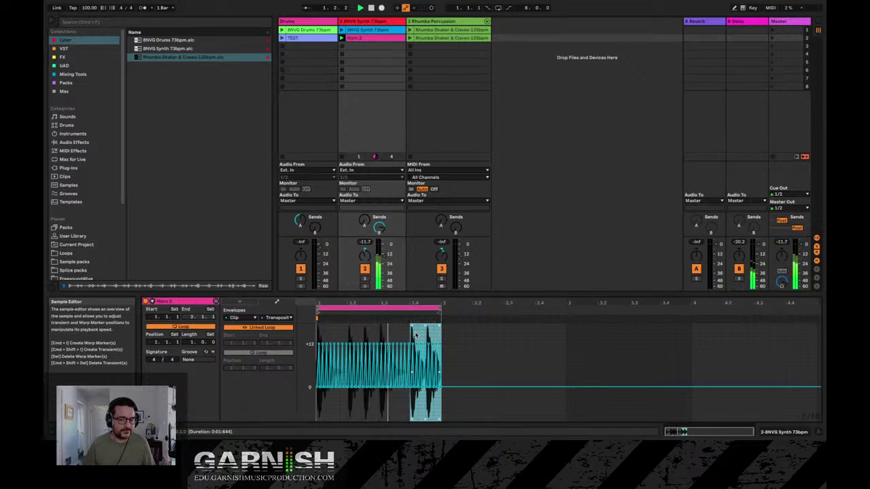
pyautogui.click(378, 227)
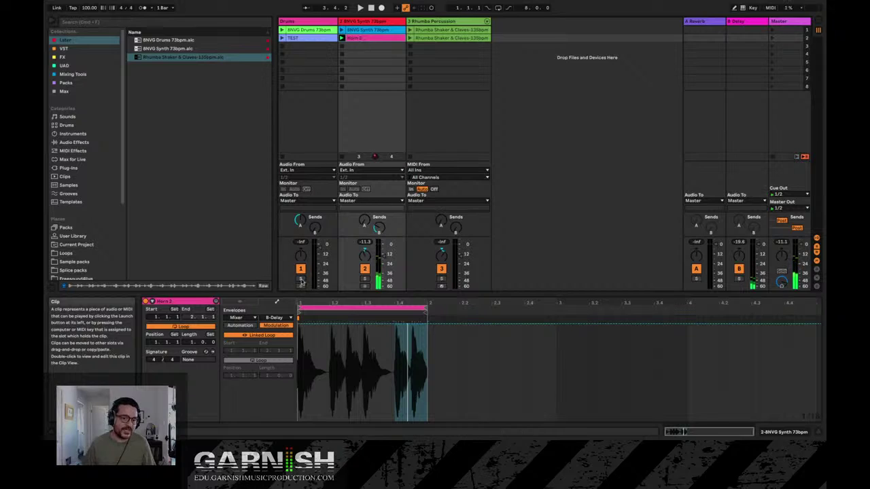
pyautogui.click(250, 318)
pyautogui.click(250, 318)
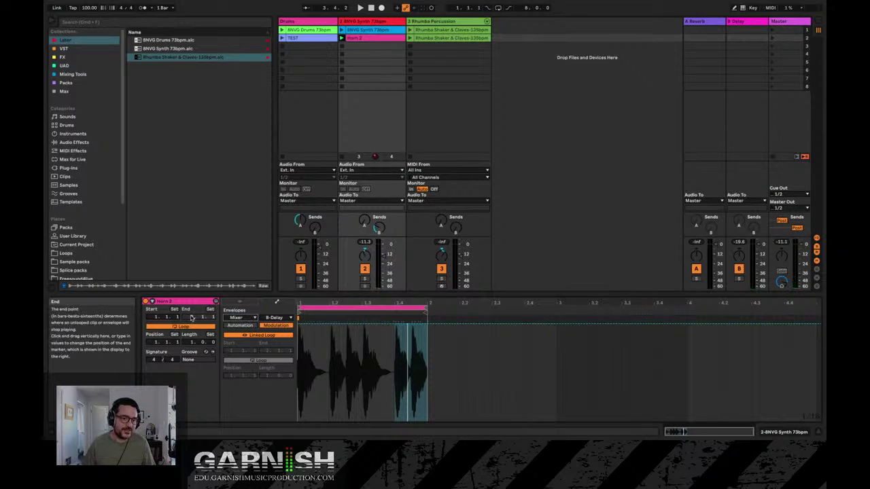
# Show Horn 2's sample settings, set its warp mode to Complex, and play the clip
pyautogui.click(151, 301)
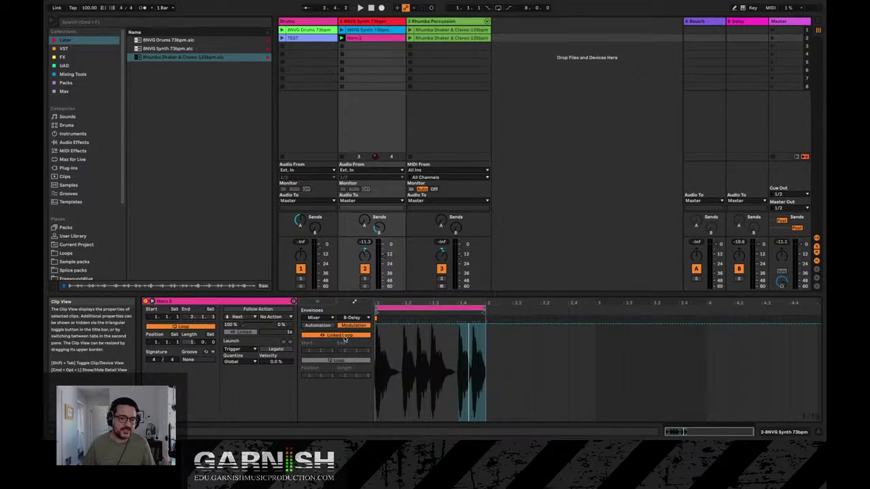
pyautogui.click(318, 302)
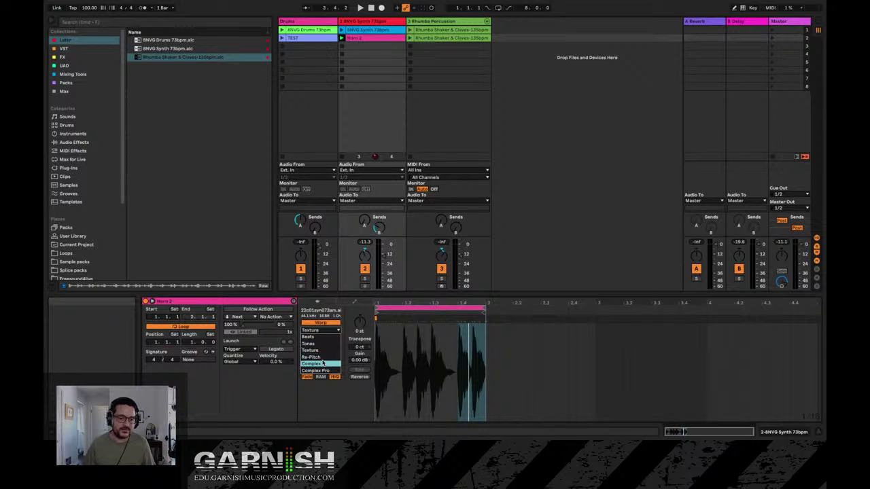
pyautogui.click(316, 364)
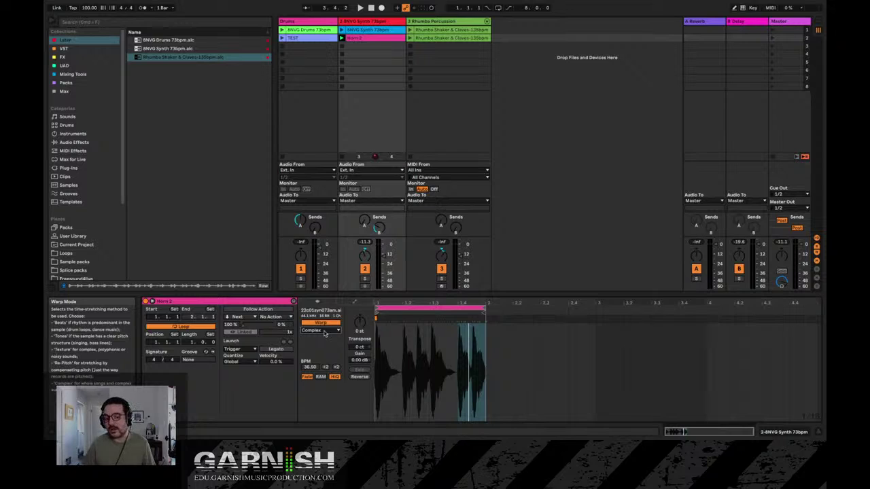
pyautogui.press('space')
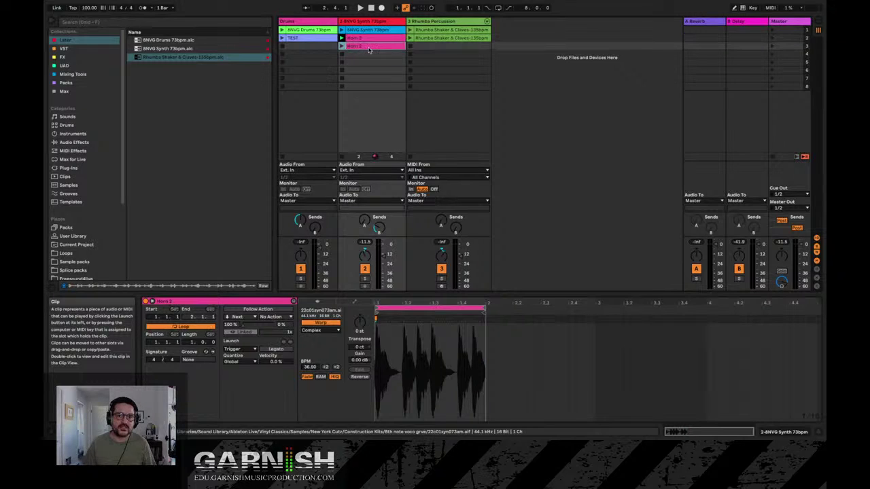
# Duplicate the Horn 2 clip into the third slot and rename the copy VIB
pyautogui.hotkey('ctrl', 'd')
pyautogui.write('Vib')
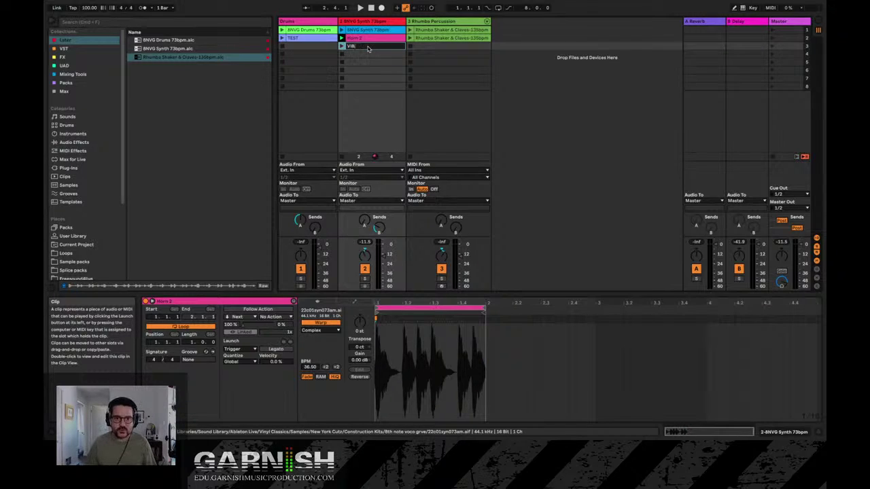
pyautogui.press('Return')
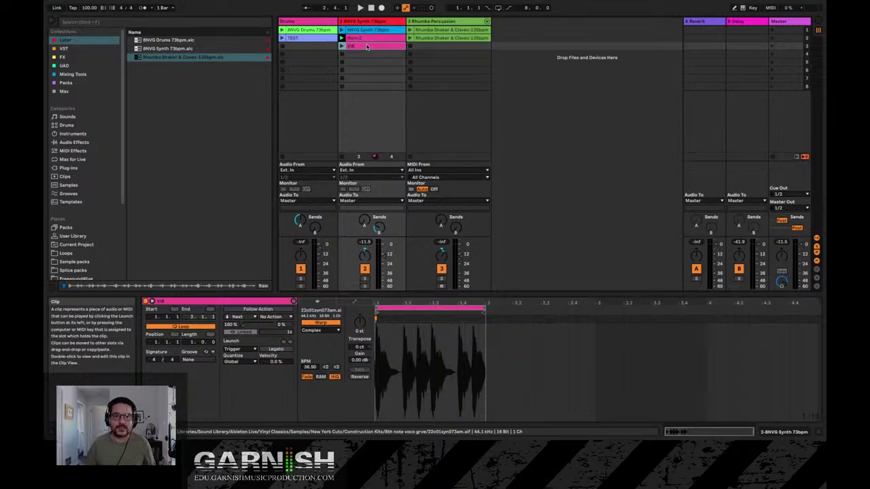
# Show the Transposition clip envelope of the original Horn 2 clip and delete all its breakpoints across the loop
pyautogui.click(367, 39)
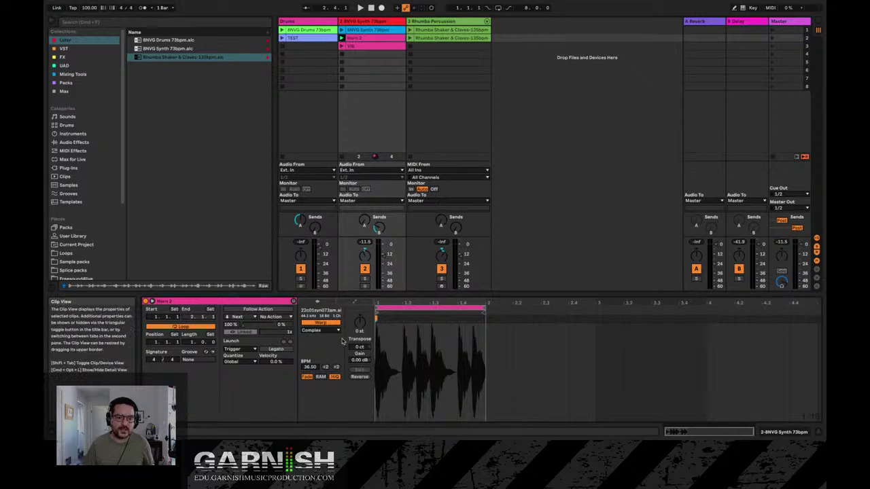
pyautogui.click(317, 310)
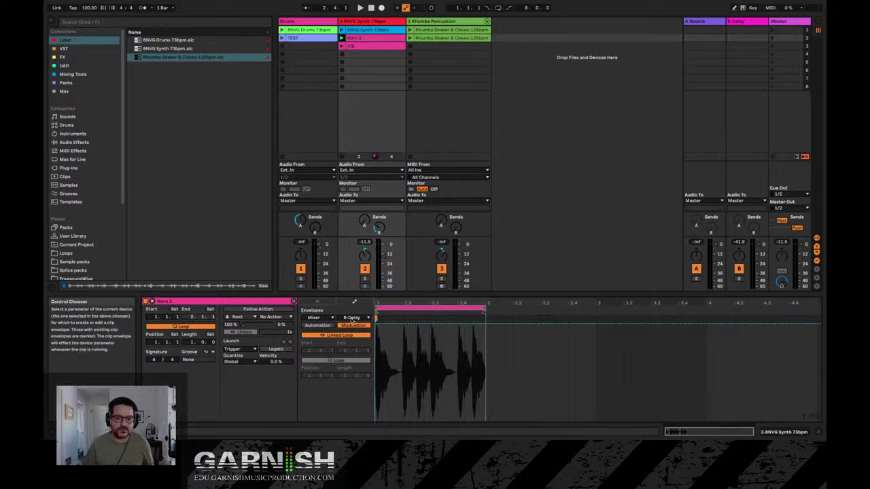
pyautogui.click(352, 319)
pyautogui.click(323, 319)
pyautogui.click(324, 319)
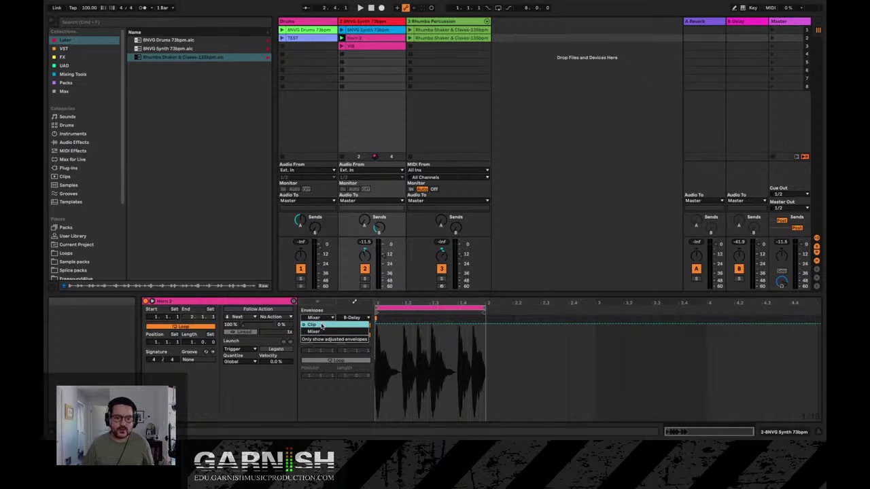
pyautogui.click(322, 325)
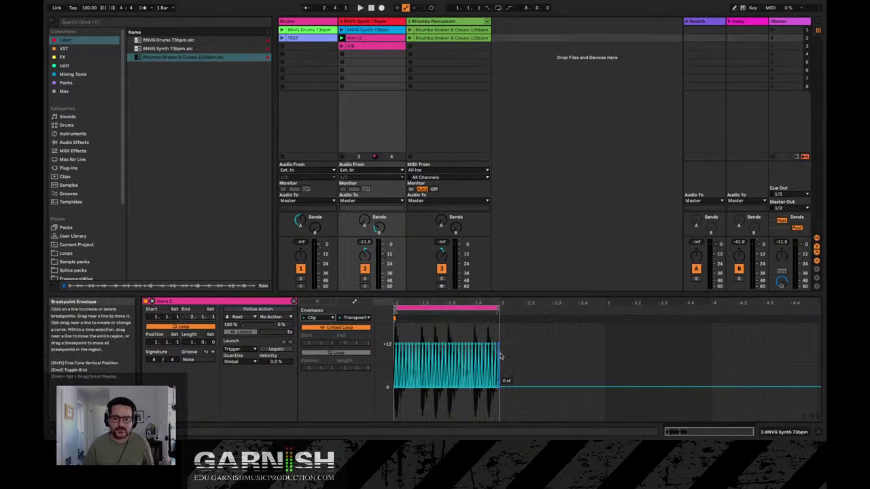
pyautogui.moveTo(497, 345); pyautogui.dragTo(393, 361)
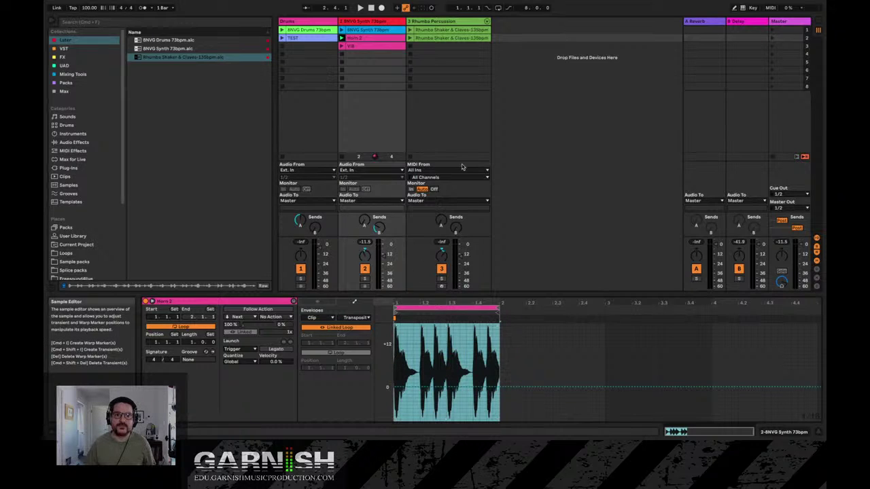
# Copy the one-beat Rhumba Shaker & Claves clip into the third slot and launch scenes 1, 2, 3 and 1 in turn
pyautogui.click(428, 38)
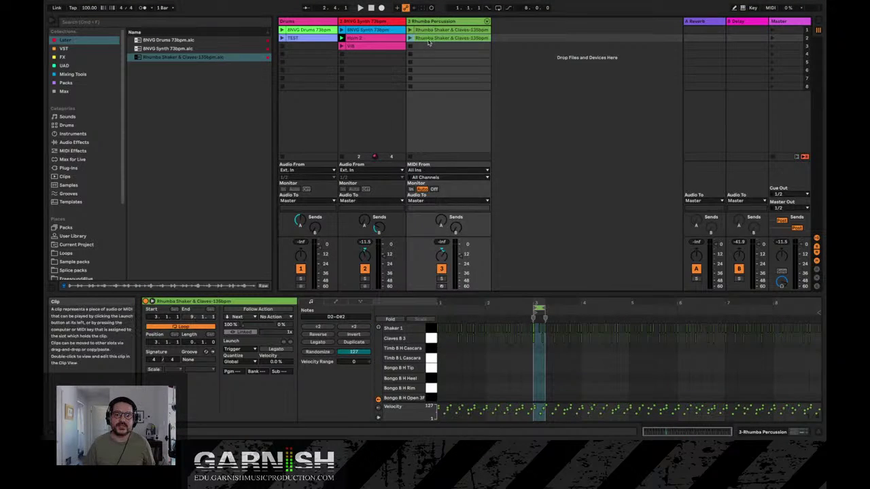
pyautogui.moveTo(428, 41); pyautogui.dragTo(429, 48)
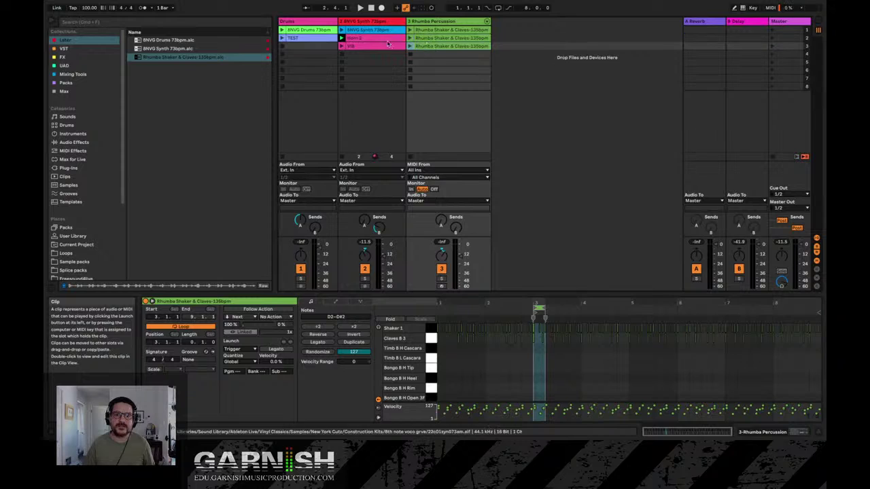
pyautogui.click(772, 30)
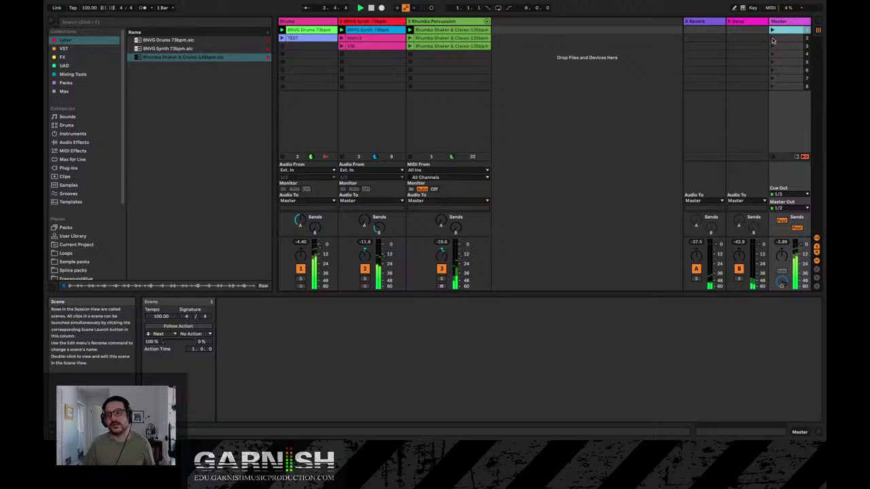
pyautogui.click(773, 38)
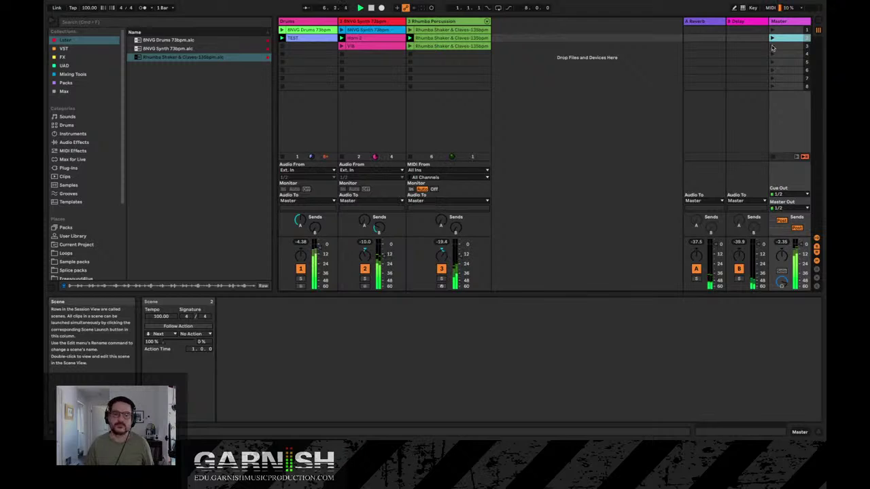
pyautogui.click(772, 46)
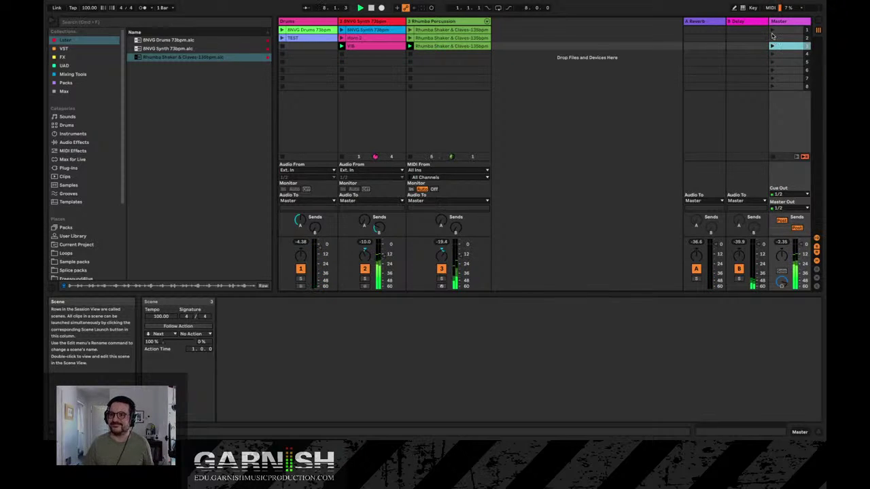
pyautogui.click(772, 30)
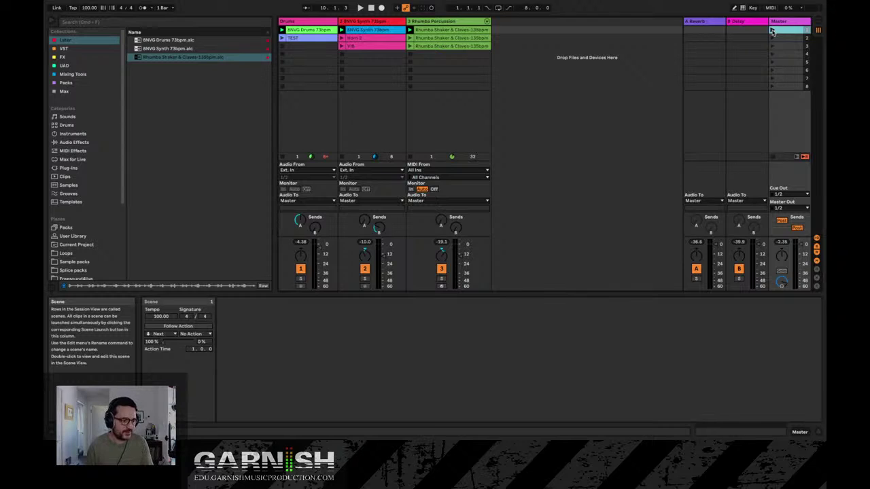
# Place the 8NVG Drums 73bpm clip from Session View at bar 1 of the Drums track in Arrangement View
pyautogui.click(371, 46)
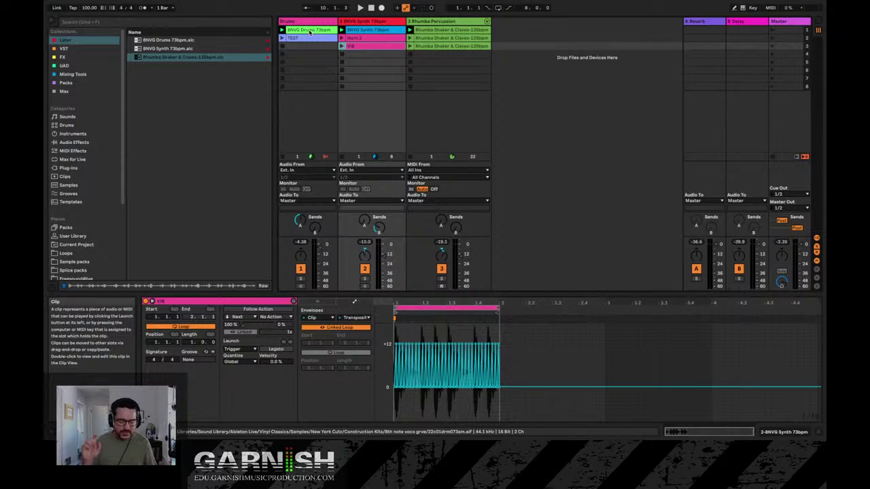
pyautogui.press('Tab')
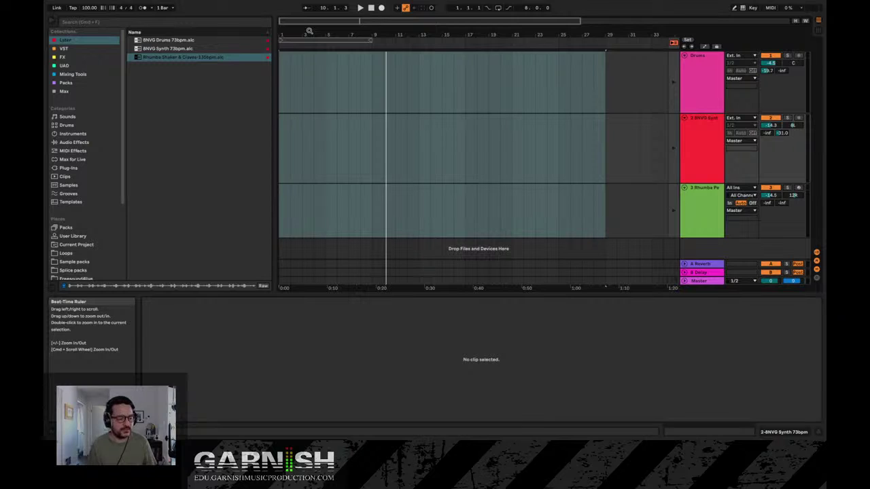
pyautogui.press('Tab')
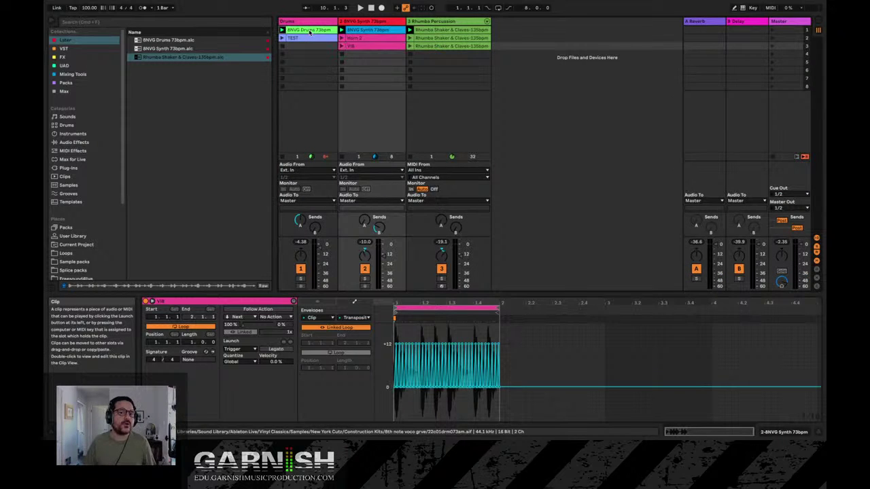
pyautogui.click(310, 32)
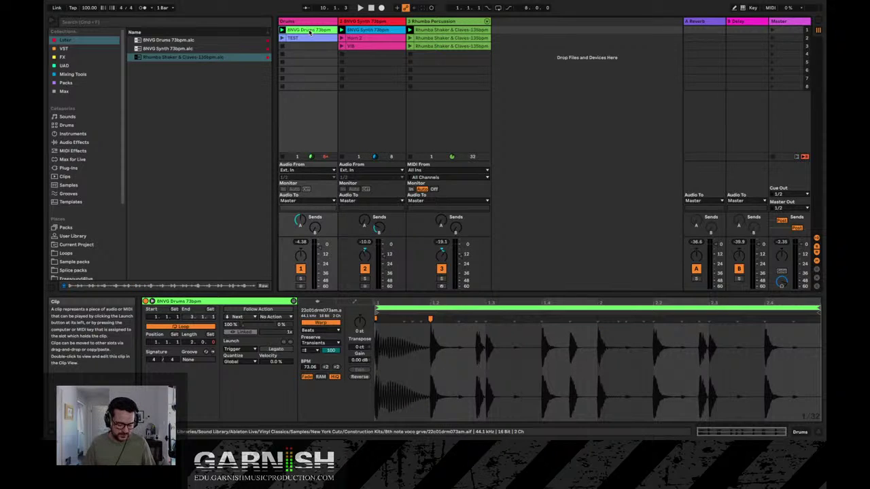
pyautogui.press('Tab')
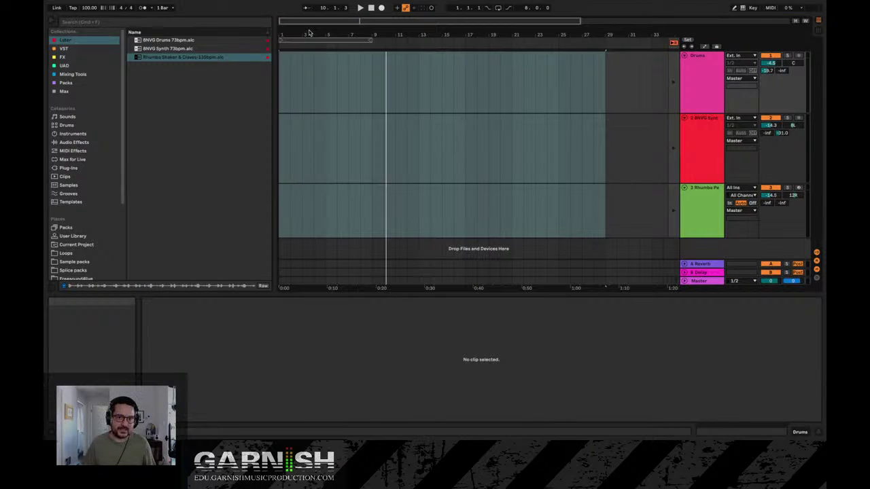
pyautogui.moveTo(310, 32); pyautogui.dragTo(286, 85)
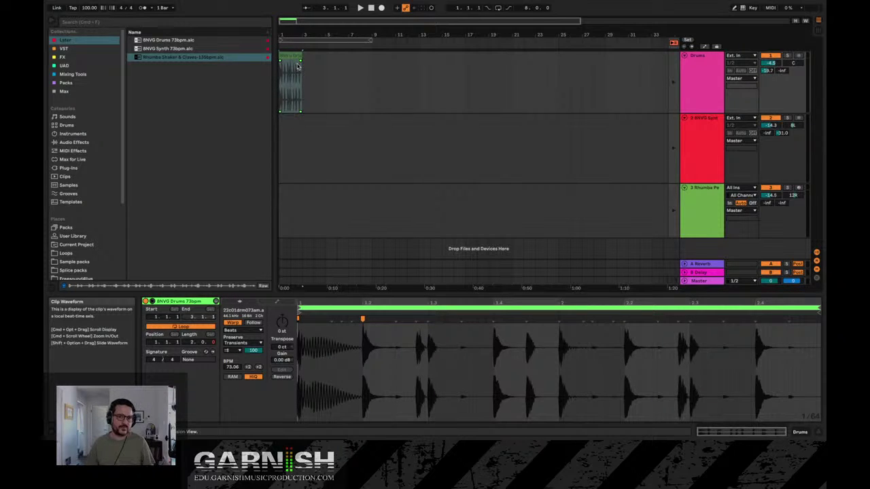
# Switch all tracks from Session clip playback back to the Arrangement
pyautogui.press('Tab')
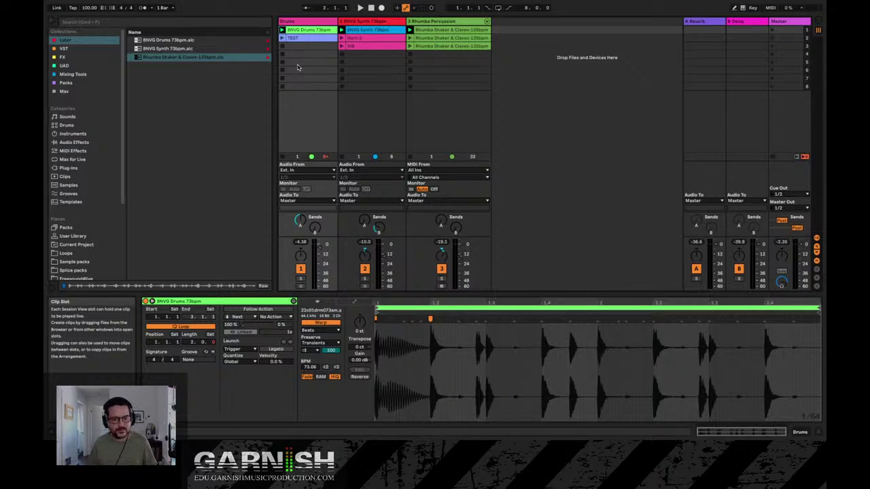
pyautogui.press('Tab')
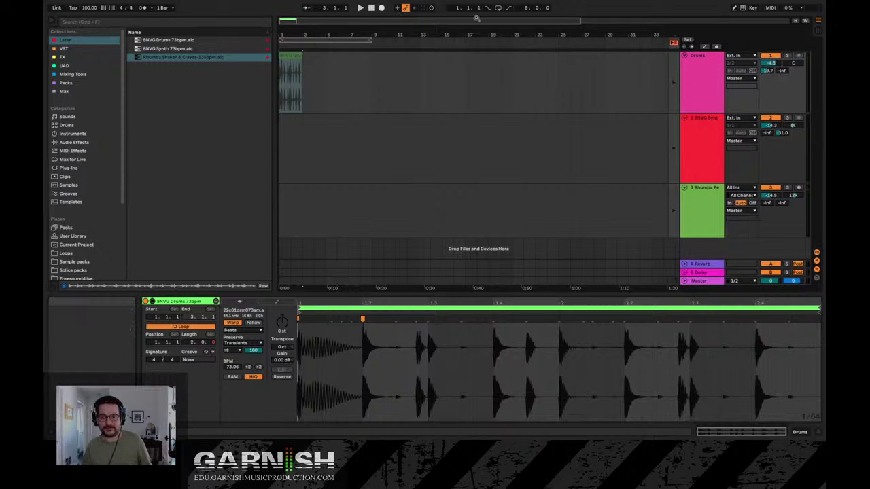
pyautogui.click(673, 43)
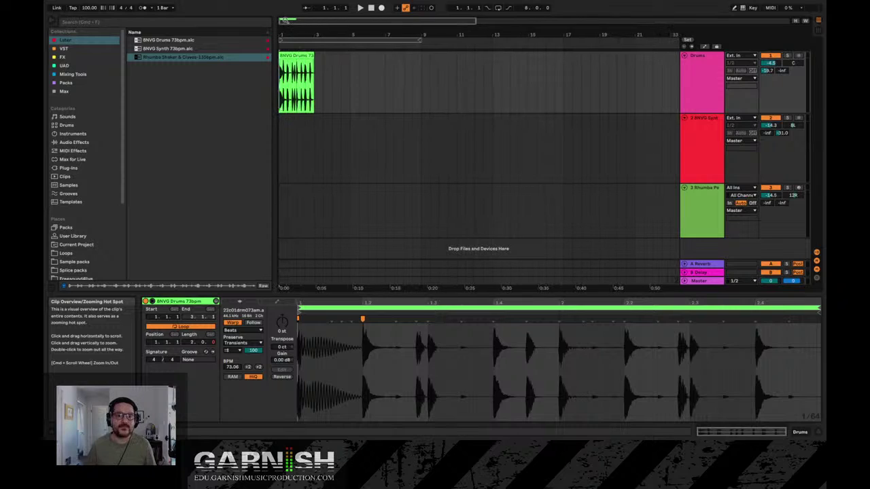
pyautogui.press('Tab')
pyautogui.press('Tab')
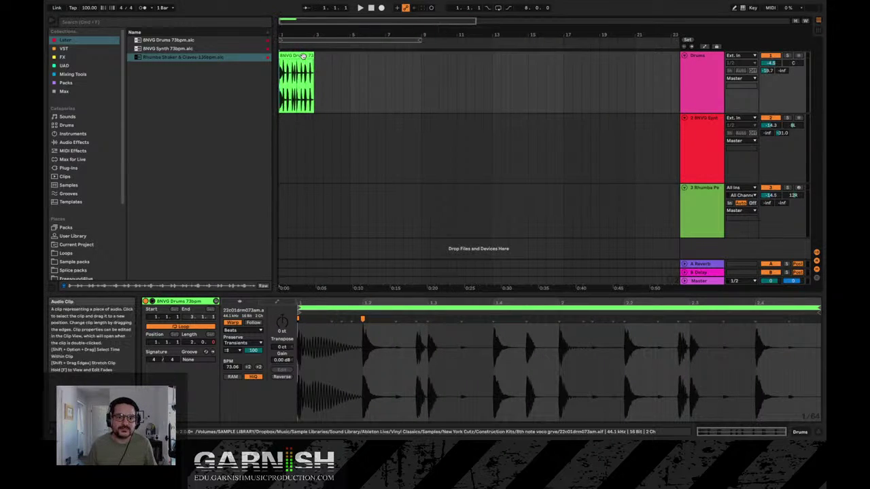
# Extend the looped 8NVG Drums 73bpm clip on the Drums track in the Arrangement to bar 13
pyautogui.click(311, 56)
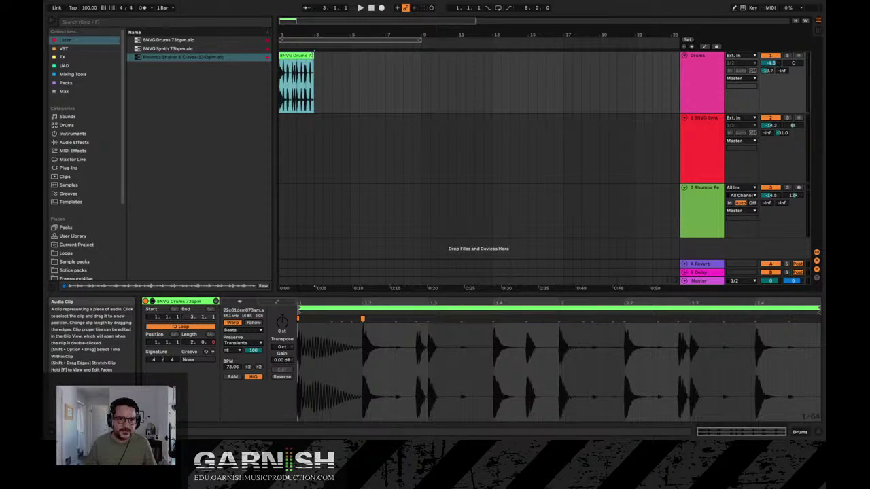
pyautogui.moveTo(313, 55)
pyautogui.mouseDown()
pyautogui.moveTo(430, 54)
pyautogui.moveTo(314, 54)
pyautogui.mouseUp()
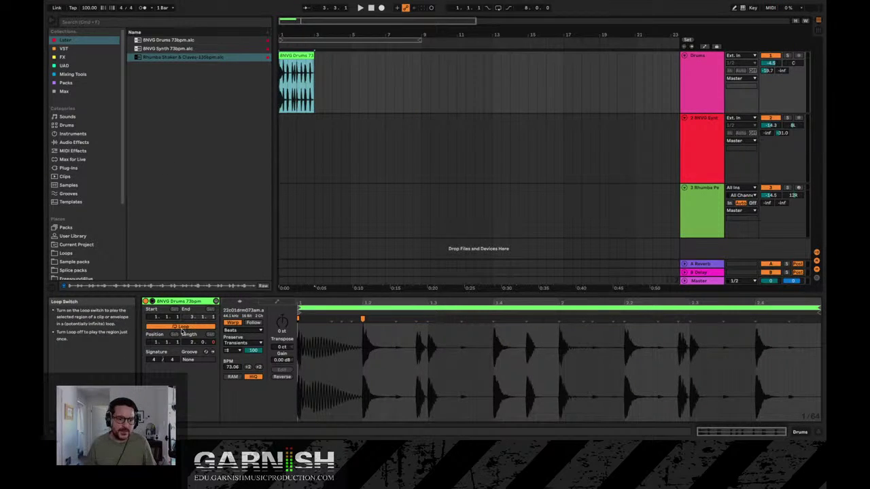
pyautogui.click(182, 327)
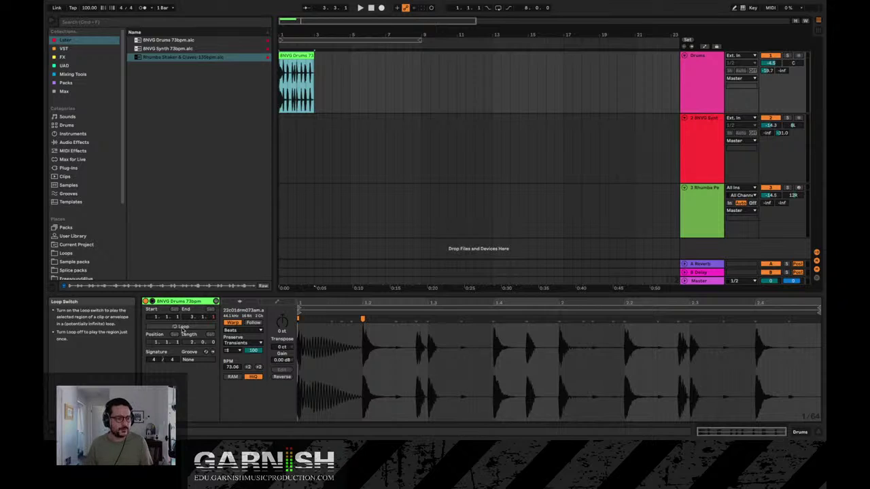
pyautogui.click(181, 327)
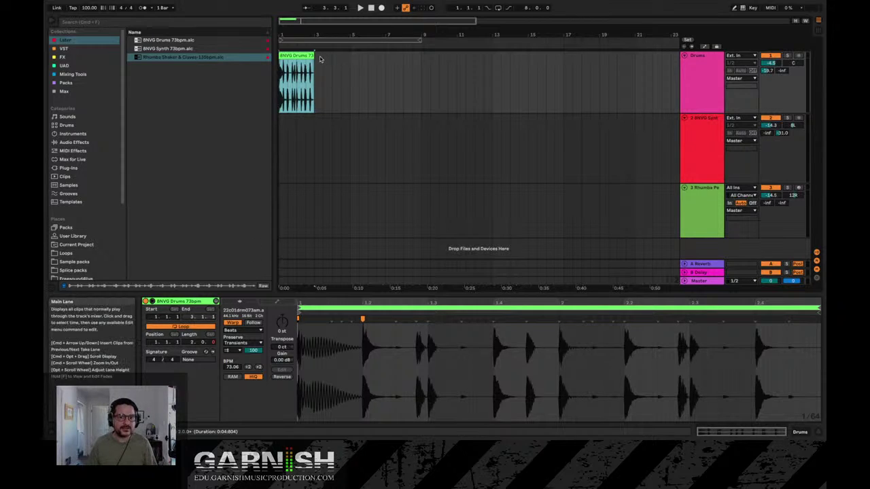
pyautogui.moveTo(314, 57); pyautogui.dragTo(490, 61)
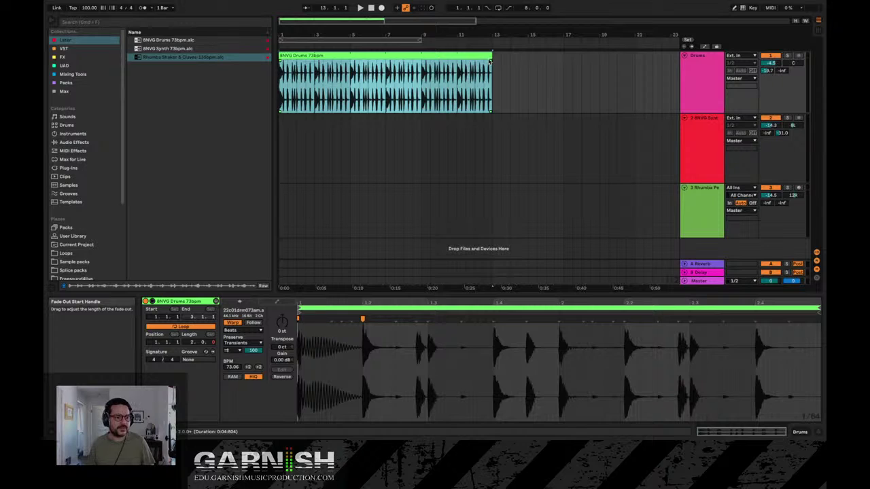
# Place the 8NVG Synth 73bpm clip from Session View at bar 5 of the synth track and extend it to bar 13
pyautogui.press('Tab')
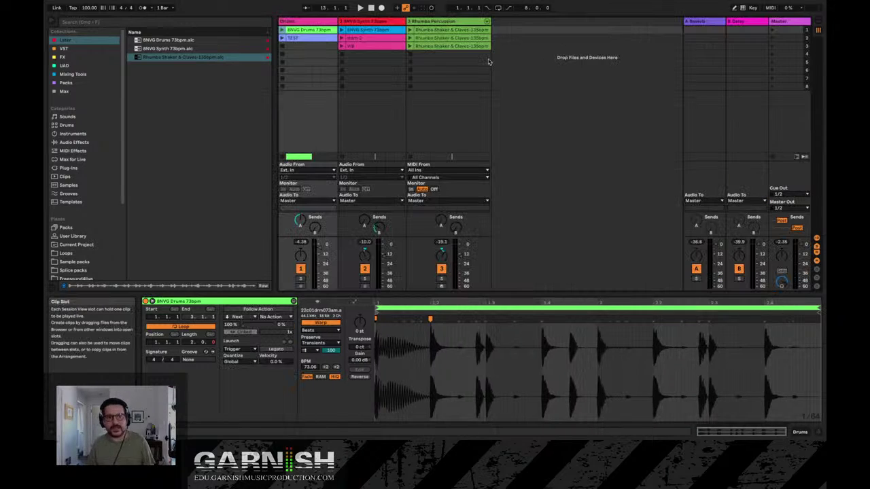
pyautogui.click(367, 31)
pyautogui.press('Tab')
pyautogui.moveTo(367, 32); pyautogui.dragTo(354, 146)
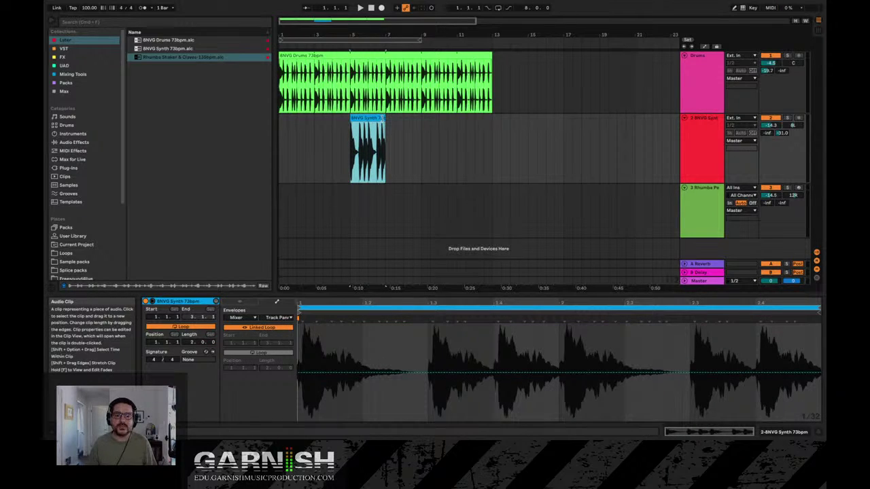
pyautogui.moveTo(384, 117); pyautogui.dragTo(490, 119)
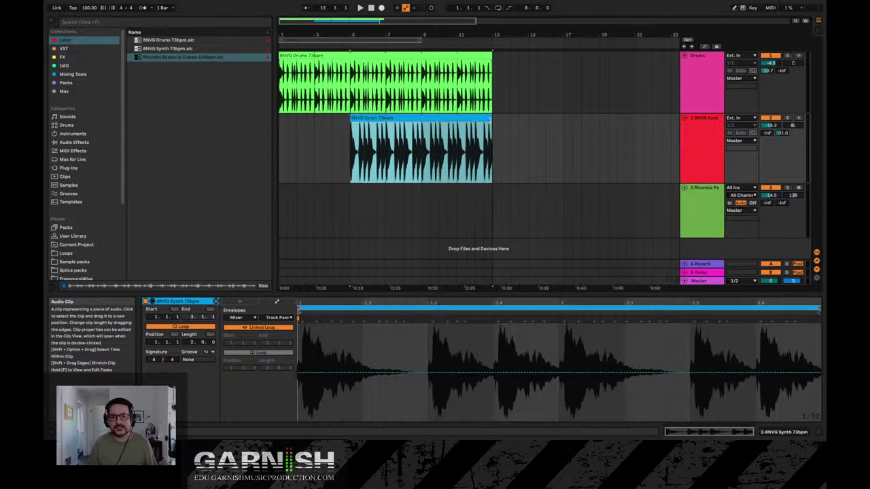
# Place the first Rhumba Shaker & Claves clip from Session View at bar 9 of the percussion track and shorten it to end at bar 13
pyautogui.press('Tab')
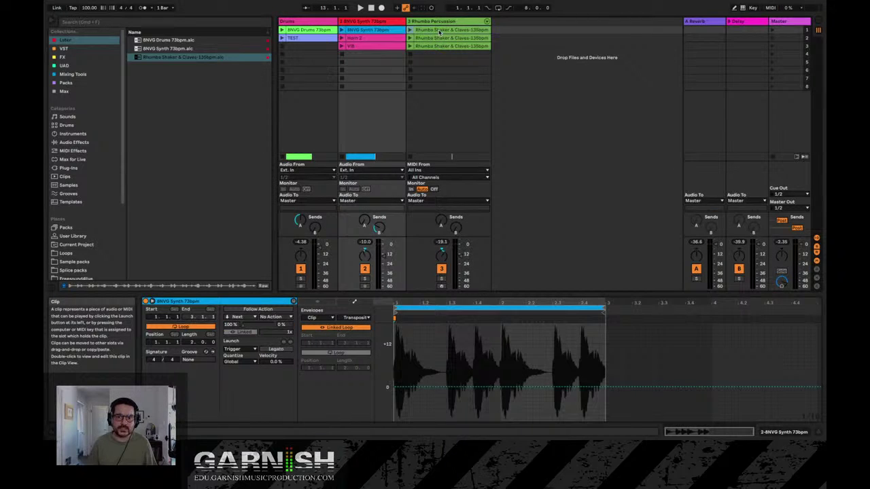
pyautogui.press('Tab')
pyautogui.moveTo(441, 32); pyautogui.dragTo(420, 194)
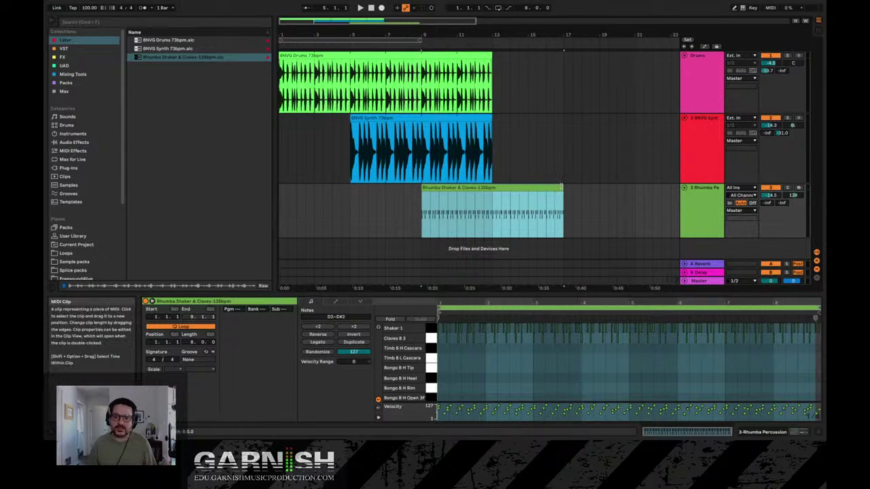
pyautogui.moveTo(561, 186); pyautogui.dragTo(494, 187)
pyautogui.click(281, 74)
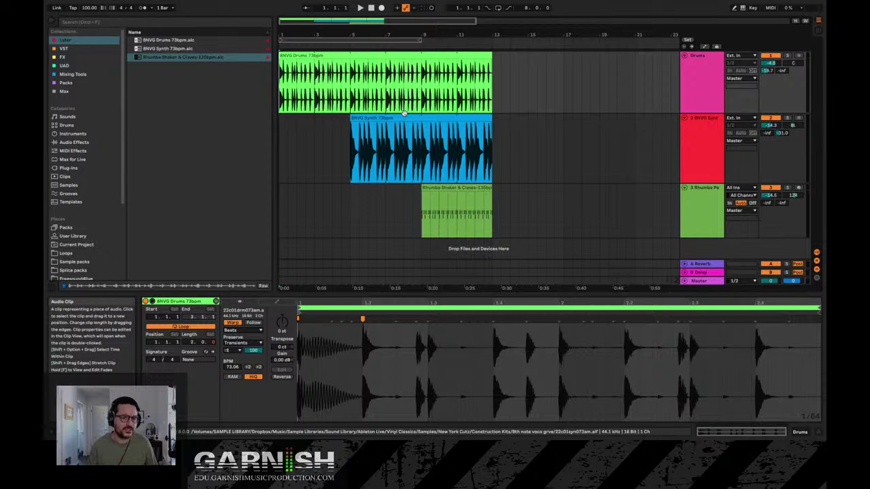
pyautogui.press('Tab')
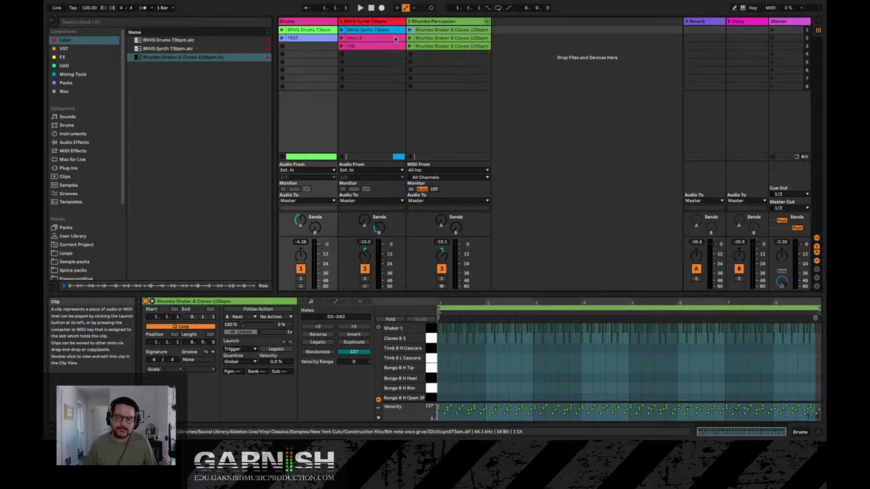
pyautogui.press('Tab')
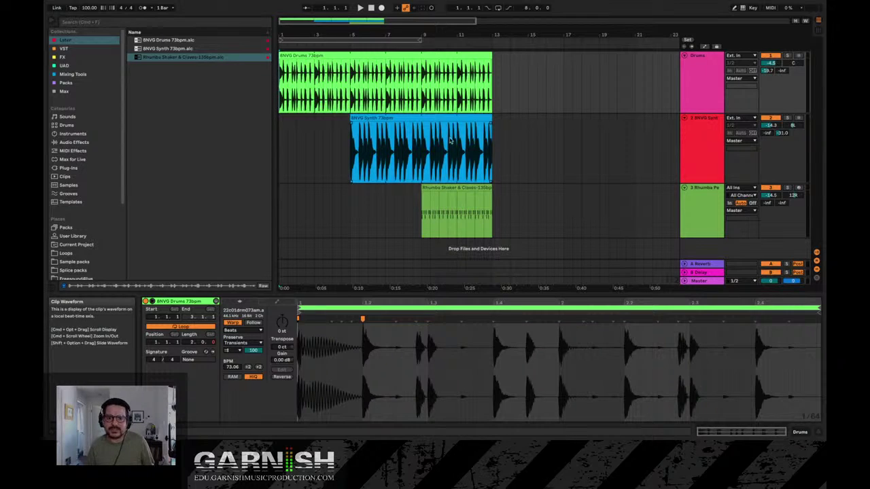
pyautogui.press('Tab')
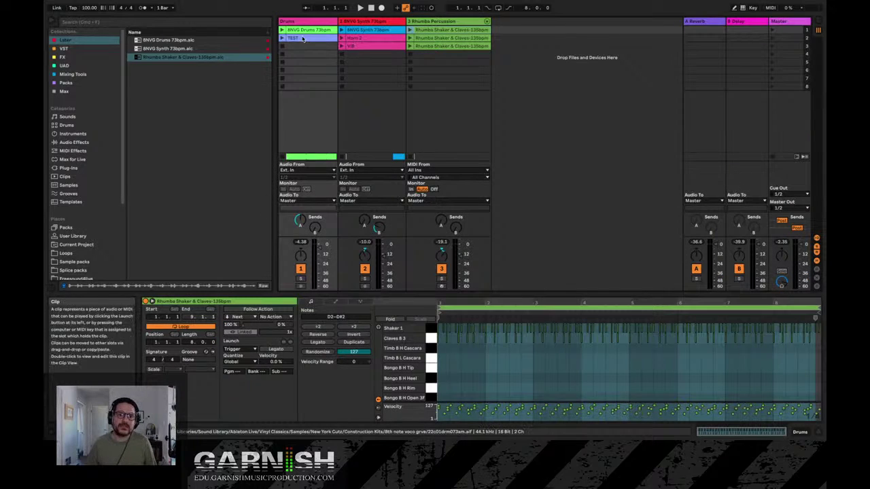
pyautogui.press('Tab')
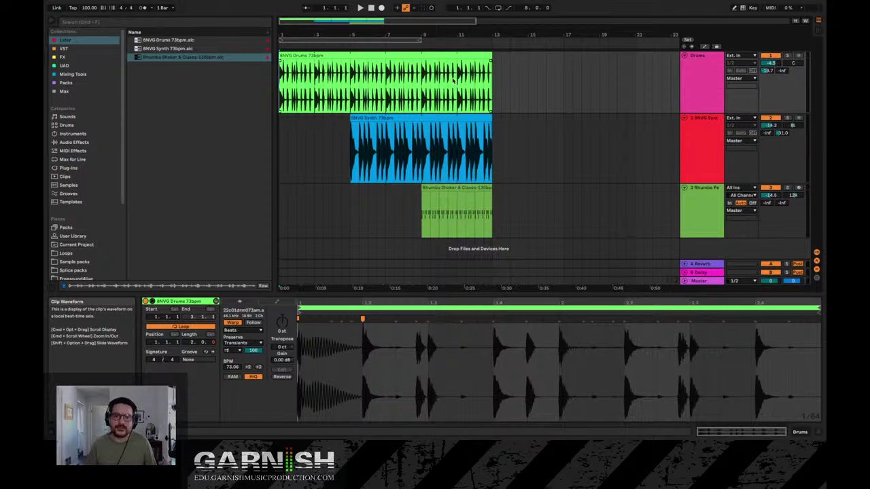
# Place the TEST clip from Session View at bar 5 of the Drums track, over the existing clip, and extend it to bar 9
pyautogui.press('Tab')
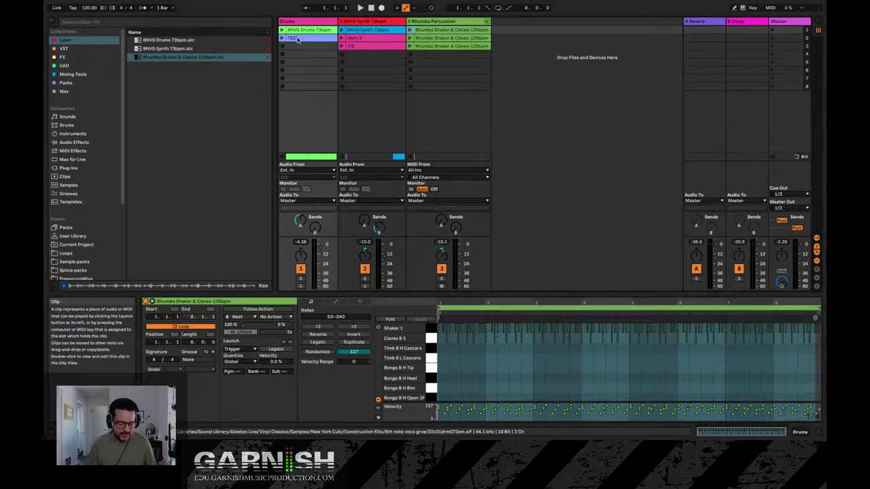
pyautogui.press('Tab')
pyautogui.moveTo(298, 39); pyautogui.dragTo(386, 76)
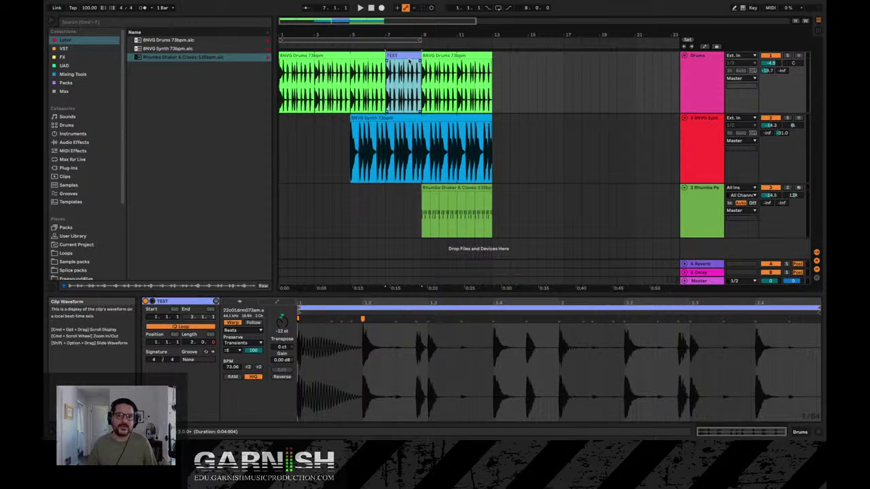
pyautogui.moveTo(408, 55); pyautogui.dragTo(388, 63)
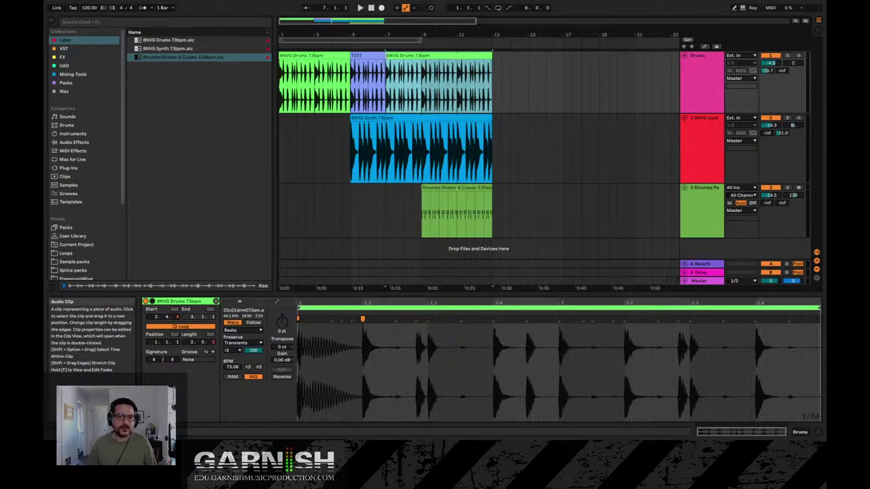
pyautogui.moveTo(385, 75); pyautogui.dragTo(422, 79)
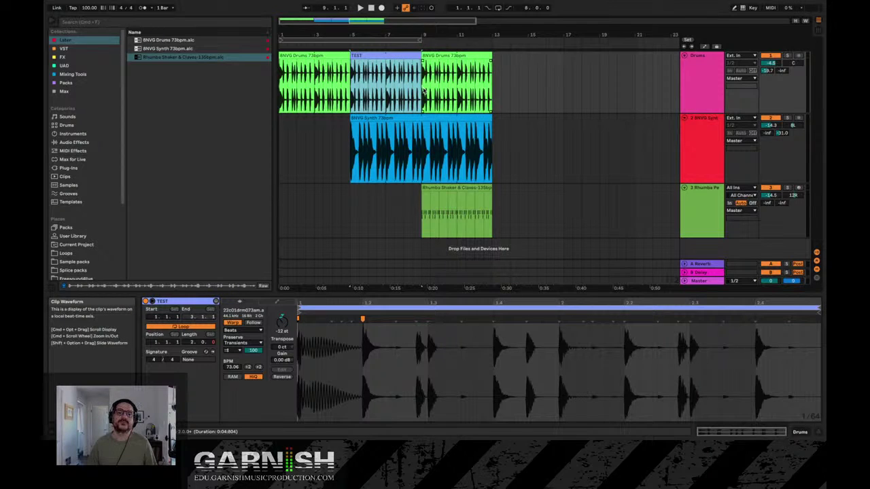
# Place the Horn 2 clip from Session View at bar 8 of the synth track, over the existing clip
pyautogui.press('Tab')
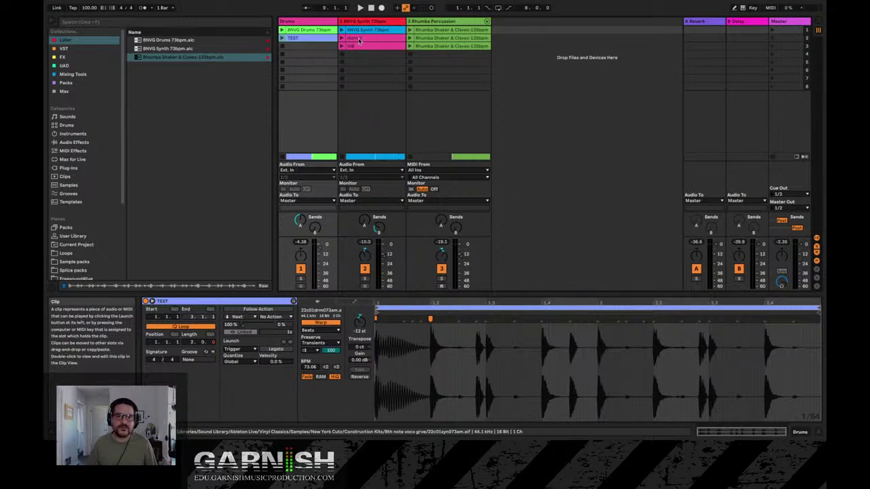
pyautogui.press('Tab')
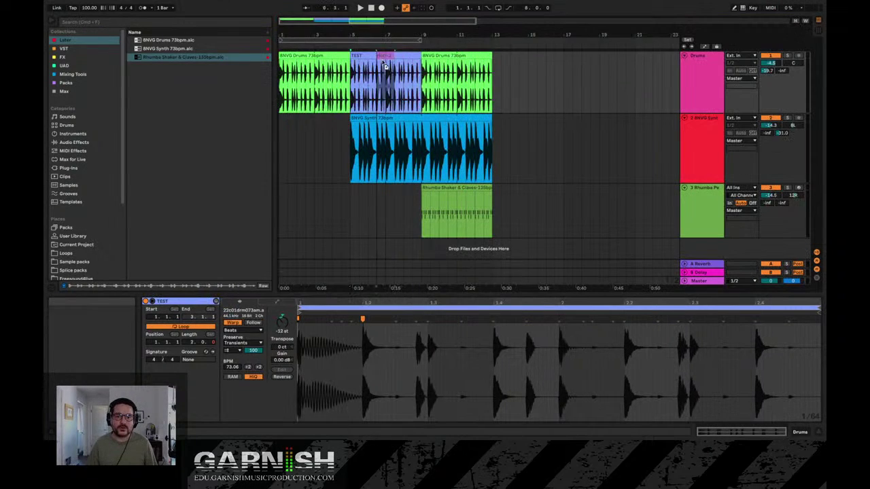
pyautogui.click(407, 142)
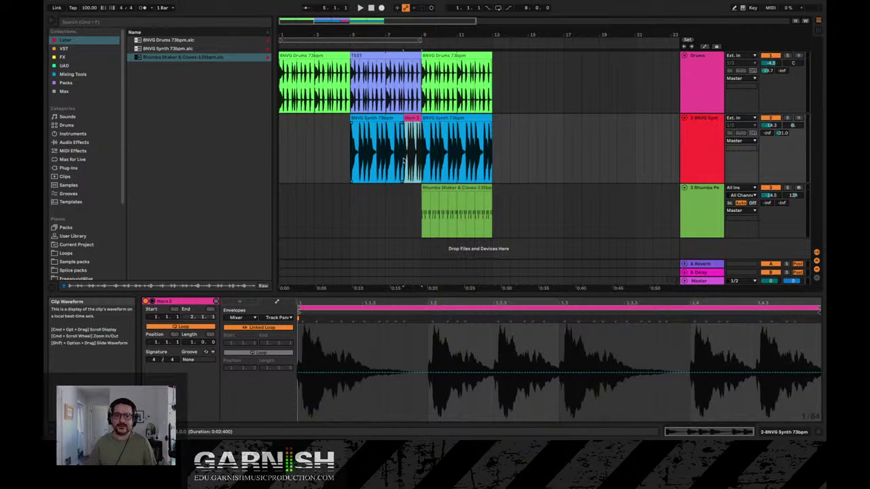
# Place the one-beat Rhumba Shaker & Claves clip from Session View at bar 9 of the percussion track and extend it to bar 11
pyautogui.press('Tab')
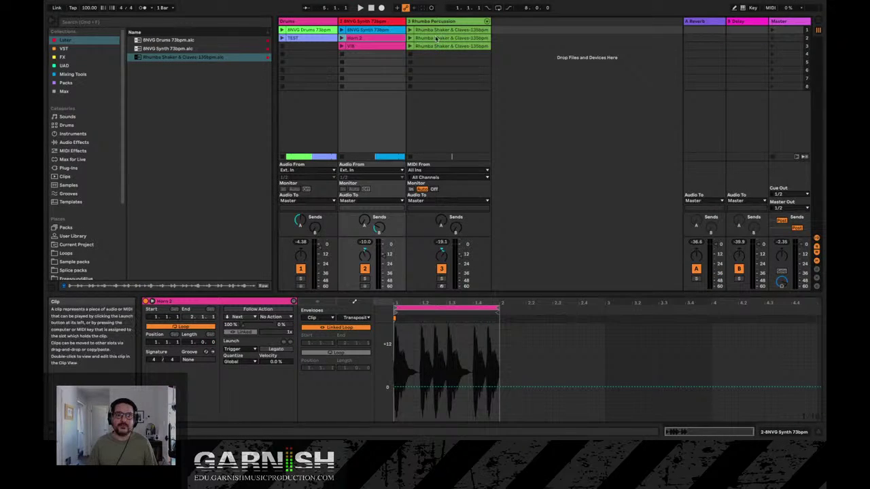
pyautogui.press('Tab')
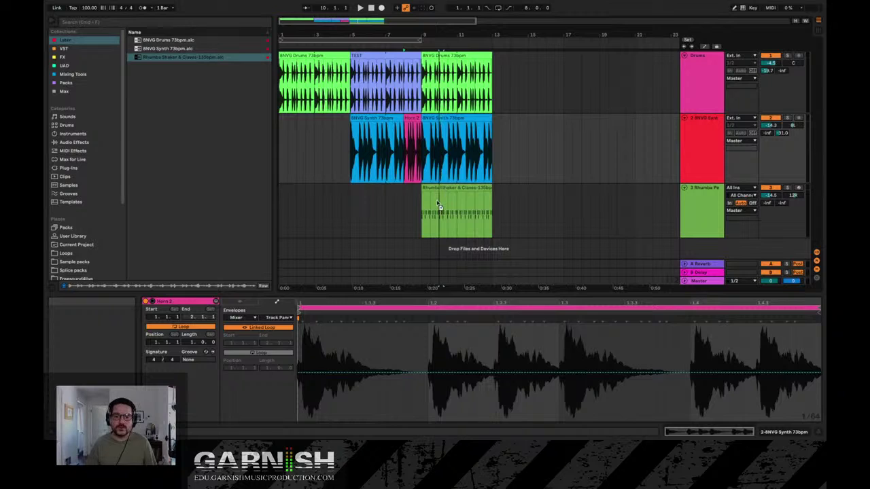
pyautogui.click(430, 214)
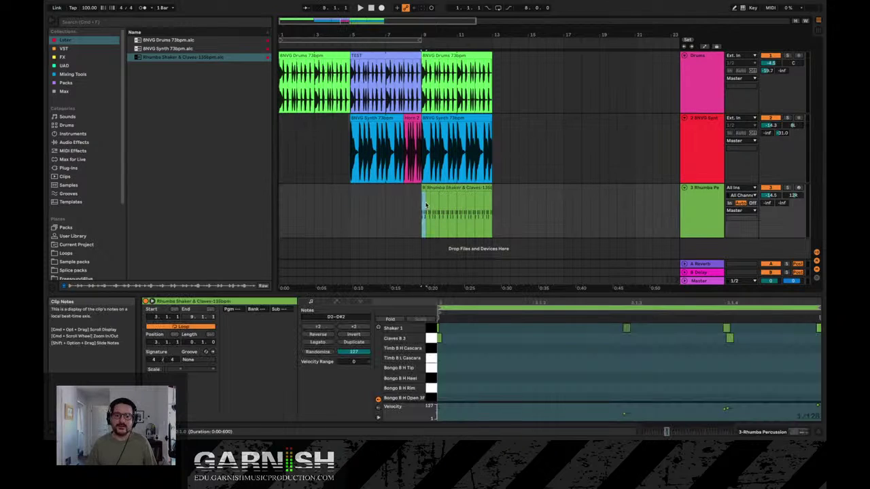
pyautogui.moveTo(426, 214); pyautogui.dragTo(456, 190)
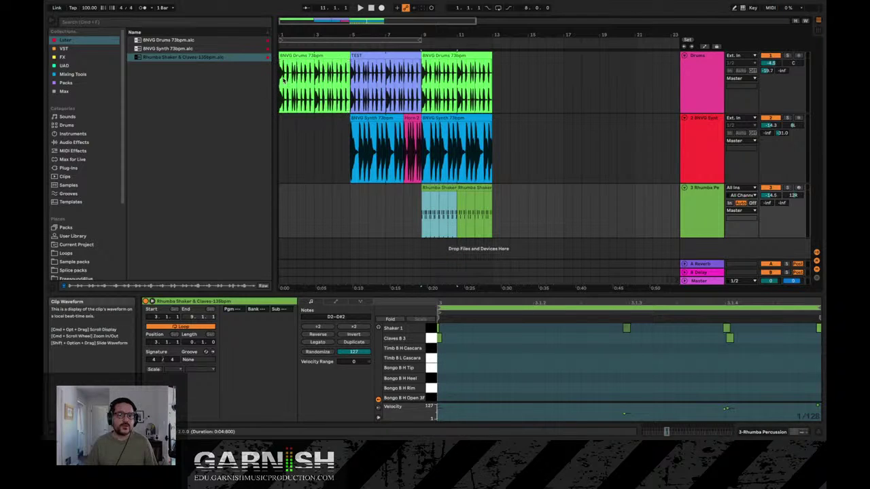
pyautogui.click(280, 83)
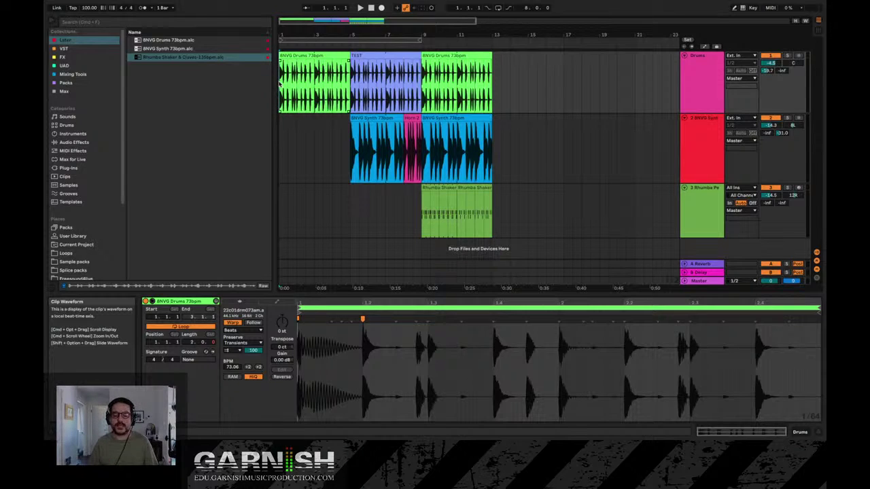
pyautogui.press('Tab')
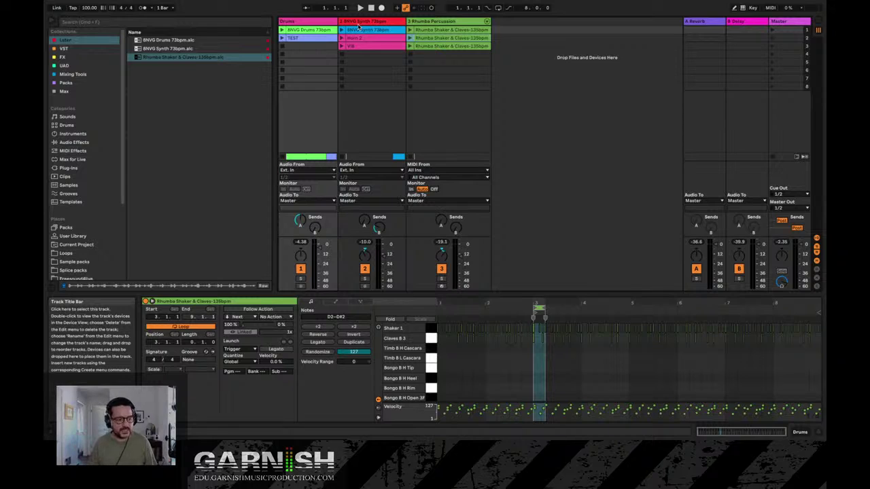
pyautogui.press('Tab')
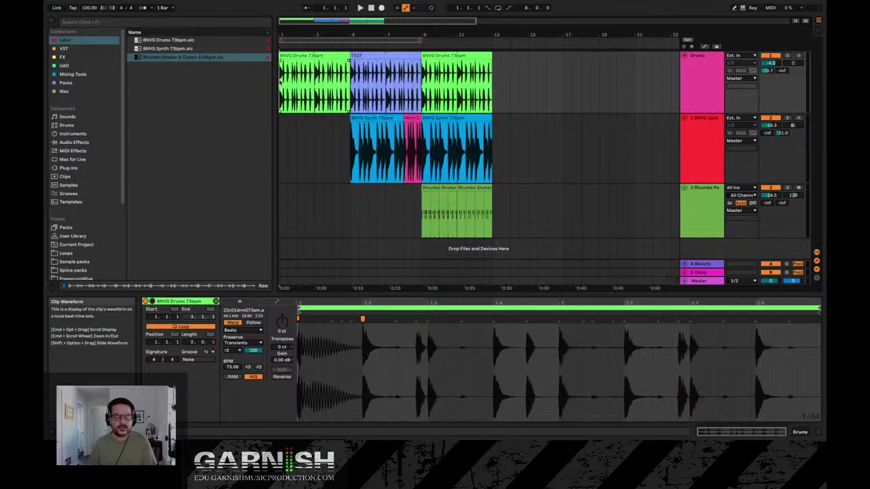
pyautogui.press('Tab')
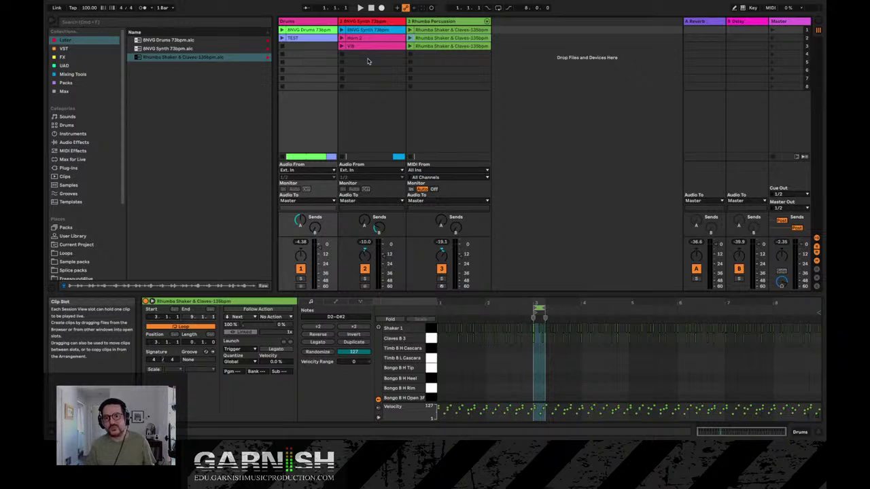
pyautogui.press('Tab')
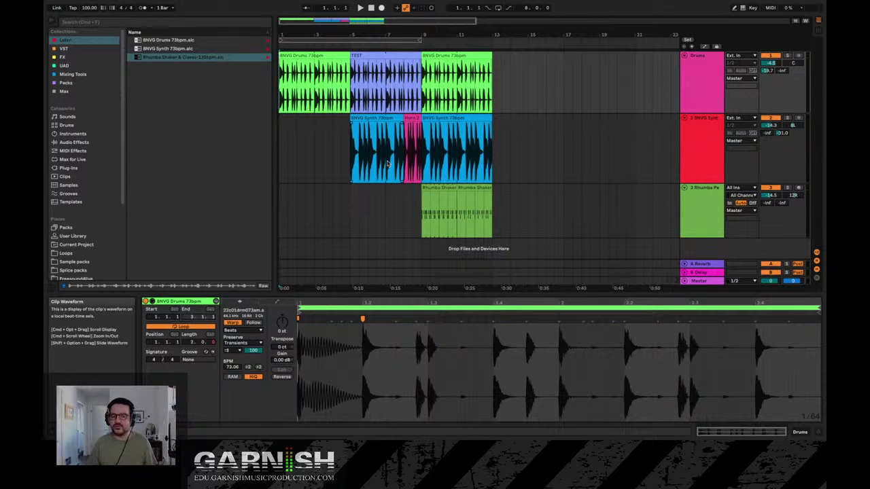
pyautogui.press('Tab')
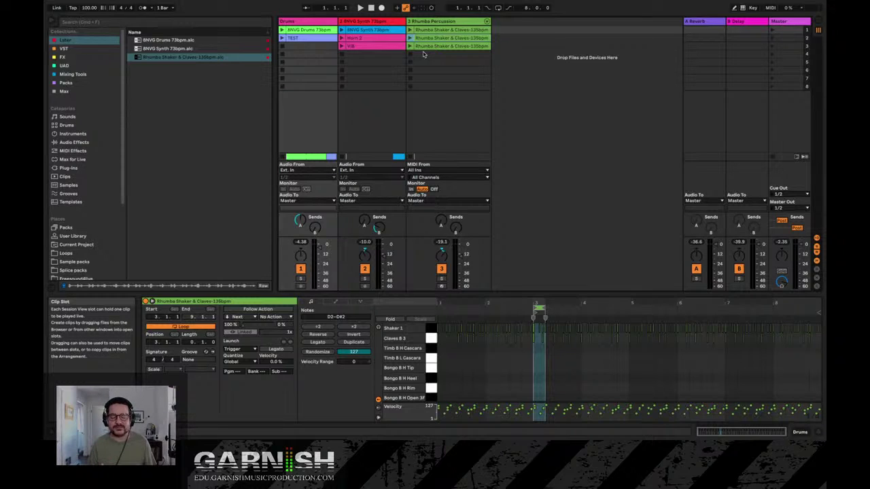
pyautogui.press('Tab')
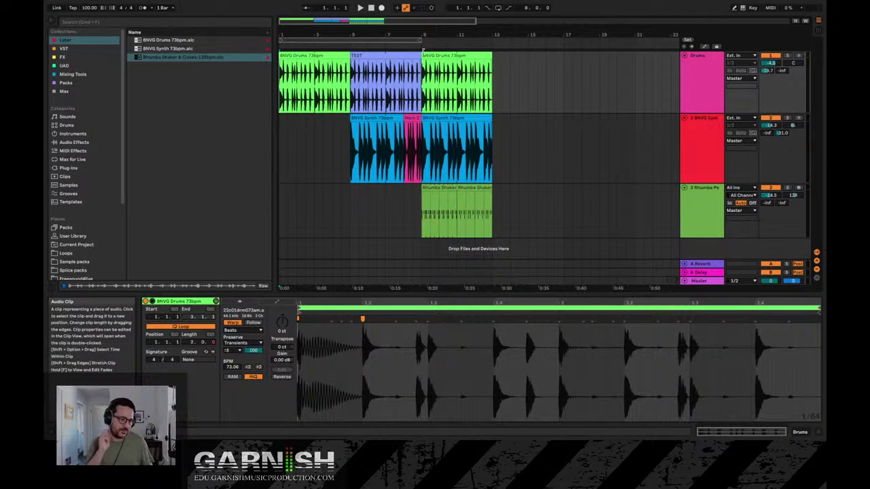
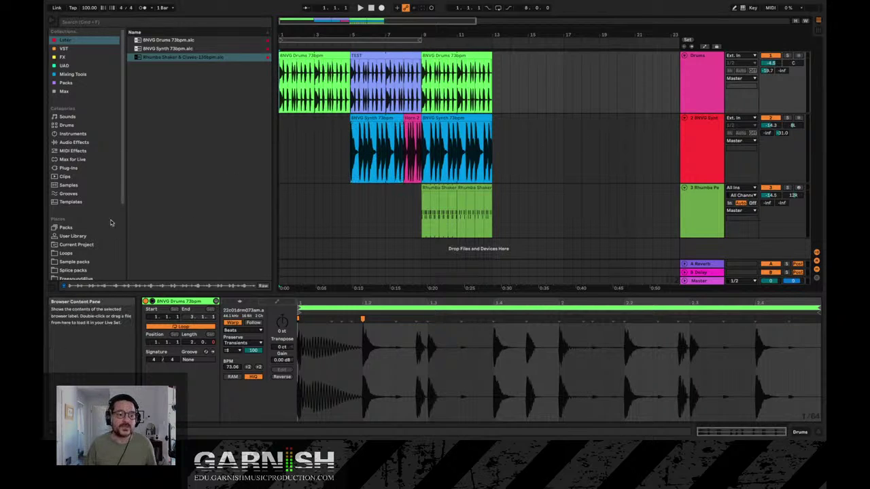
# Browse the Drums folder of the Loops location and preview the drum_loop_cartel_94 sample
pyautogui.scroll(-3, 97, 226)
pyautogui.scroll(-4, 97, 226)
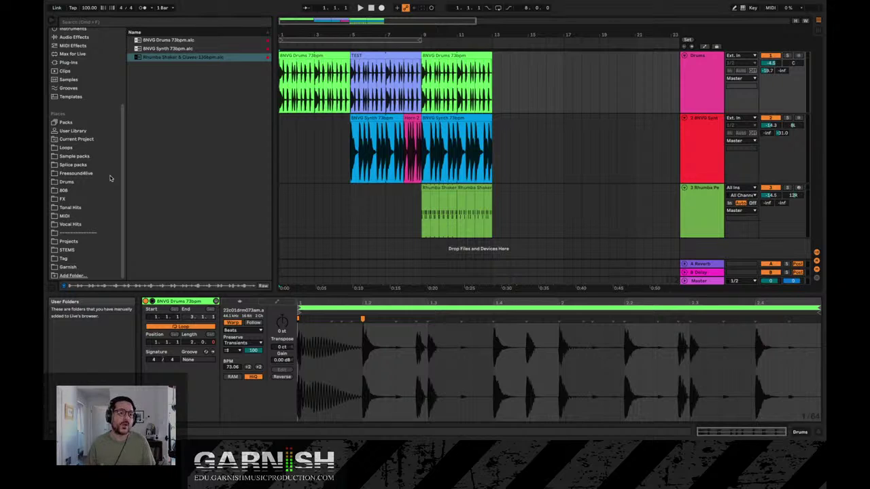
pyautogui.click(79, 149)
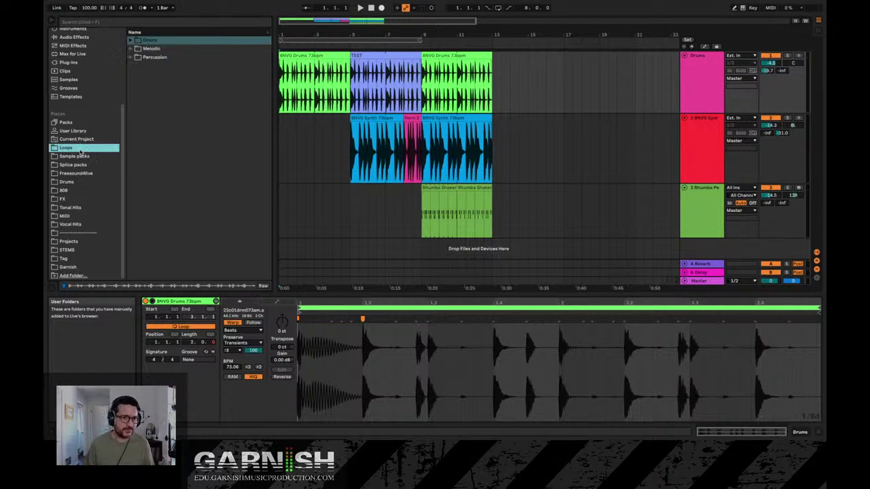
pyautogui.click(130, 41)
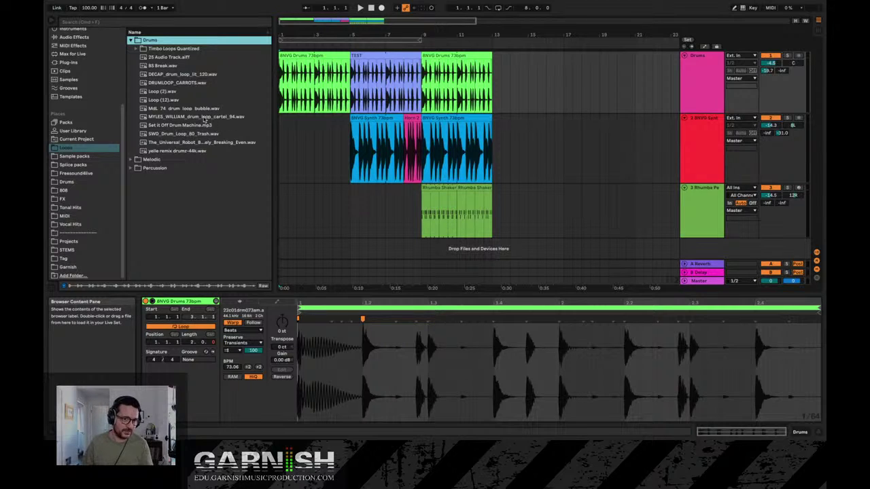
pyautogui.click(204, 119)
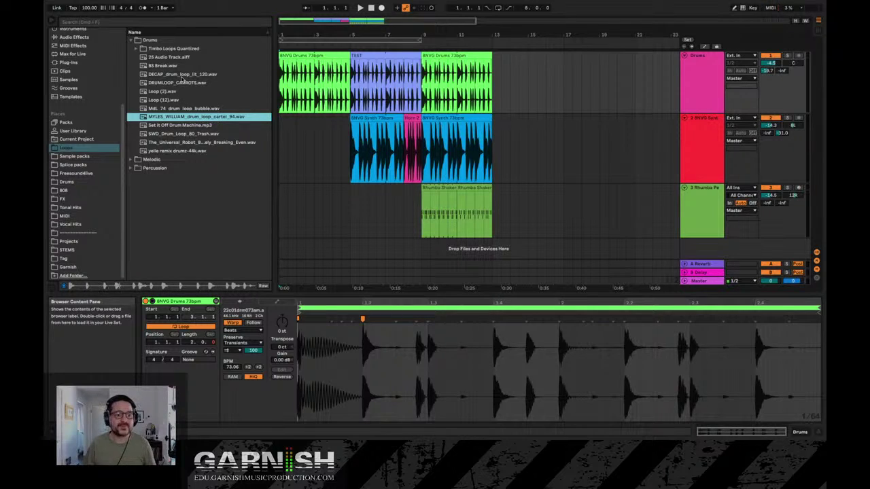
# Add CRNKN_loops_percussion_glendaletambourine_156.wav from the Percussion loops folder to a new audio track in the Arrangement, starting at 5.3.1
pyautogui.click(132, 168)
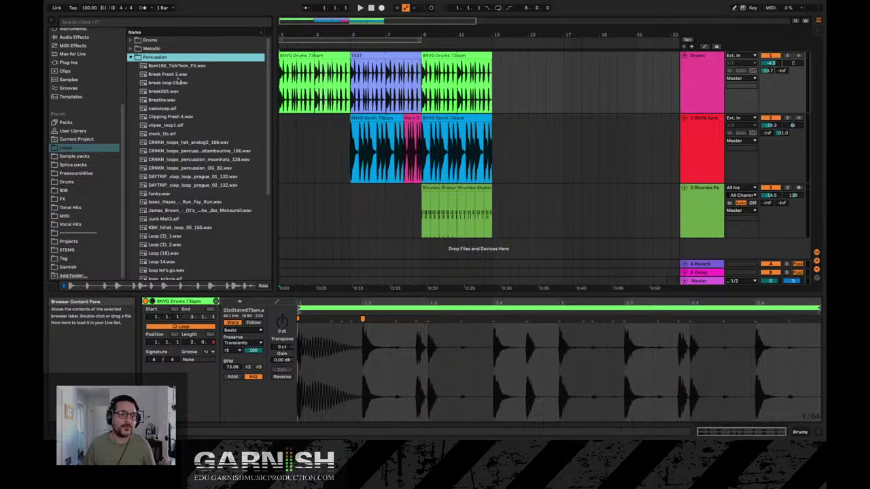
pyautogui.click(190, 151)
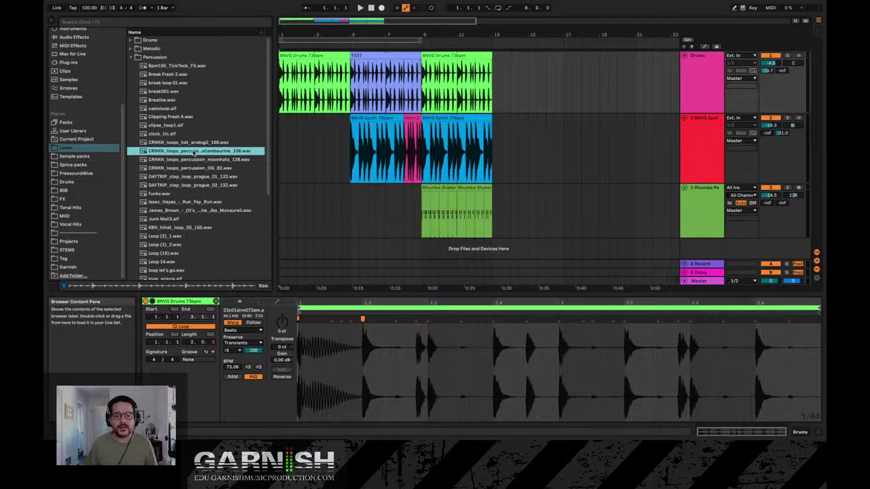
pyautogui.moveTo(194, 153); pyautogui.dragTo(361, 246)
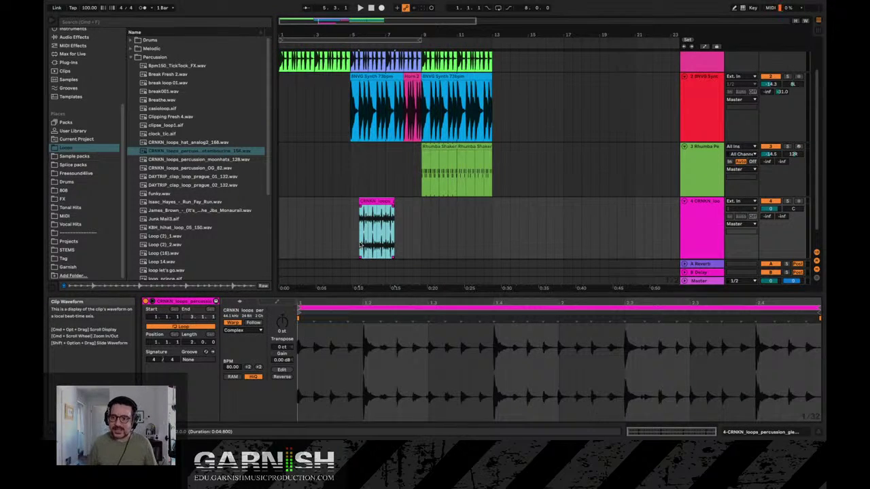
# Examine the new tambourine track and its clip in Arrangement View, and its empty clip slots in Session View
pyautogui.click(696, 218)
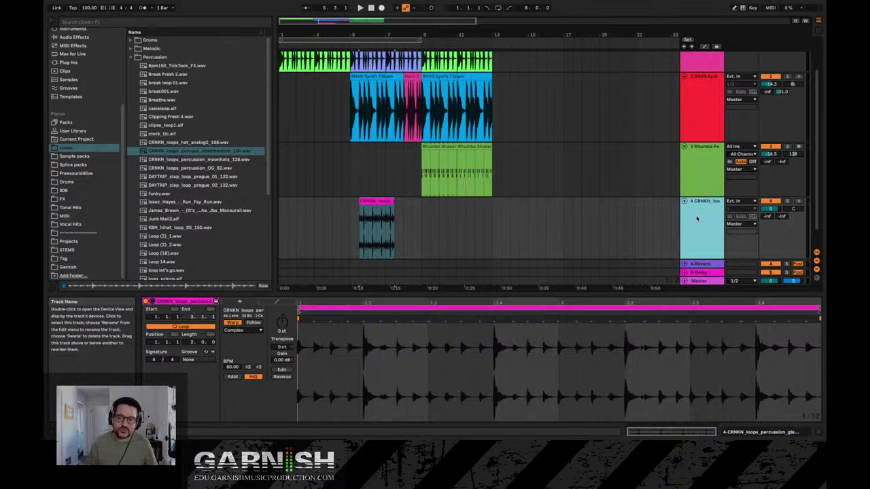
pyautogui.scroll(1, 683, 216)
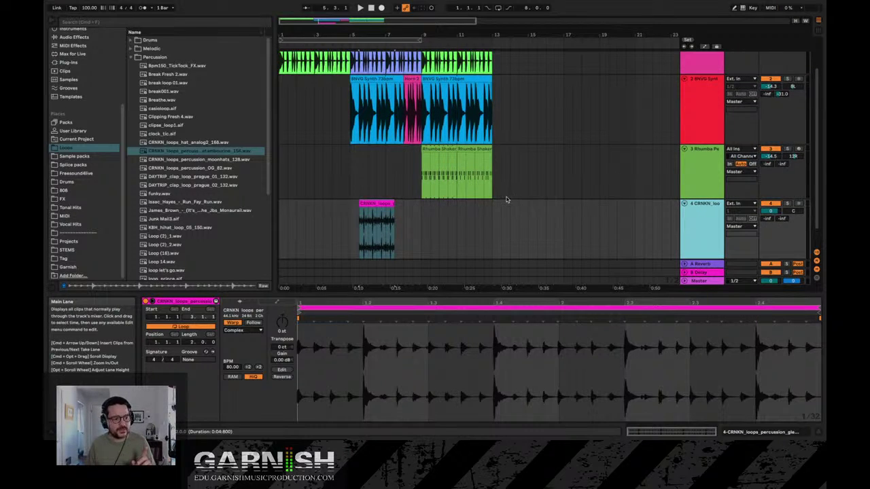
pyautogui.click(377, 204)
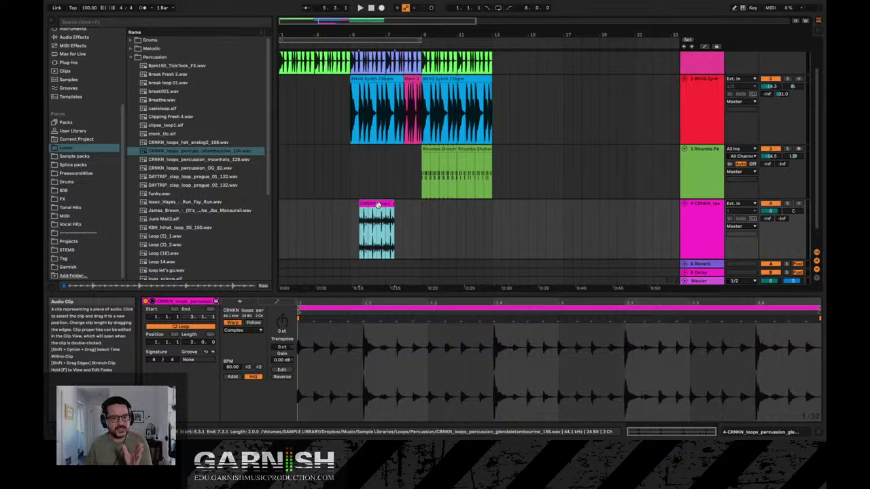
pyautogui.click(712, 217)
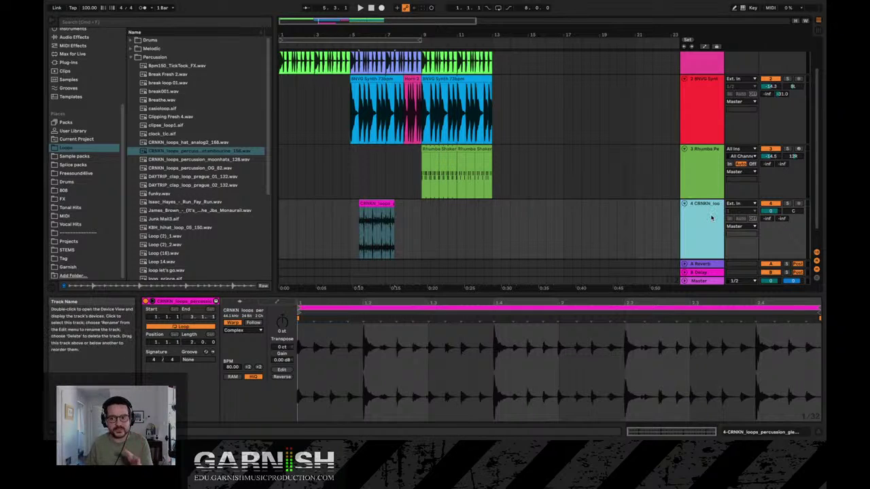
pyautogui.press('Tab')
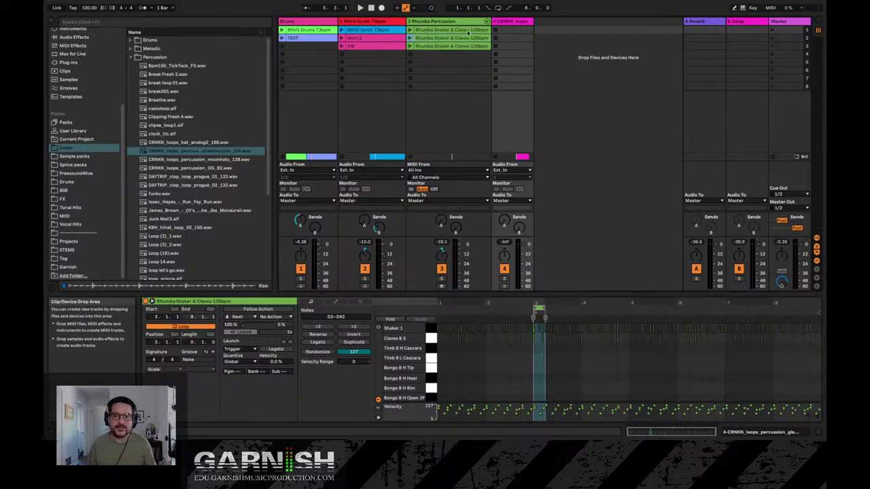
pyautogui.click(506, 22)
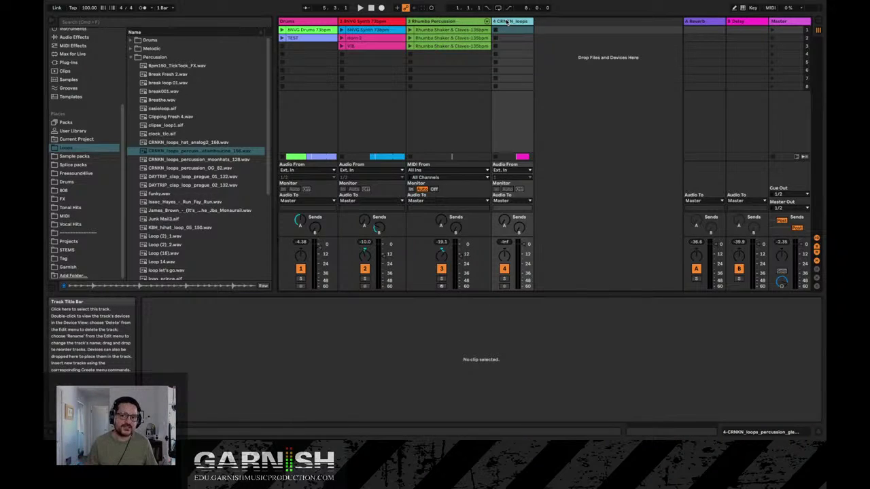
# Copy the tambourine clip from the Arrangement into the first Session View slot of its track
pyautogui.press('Tab')
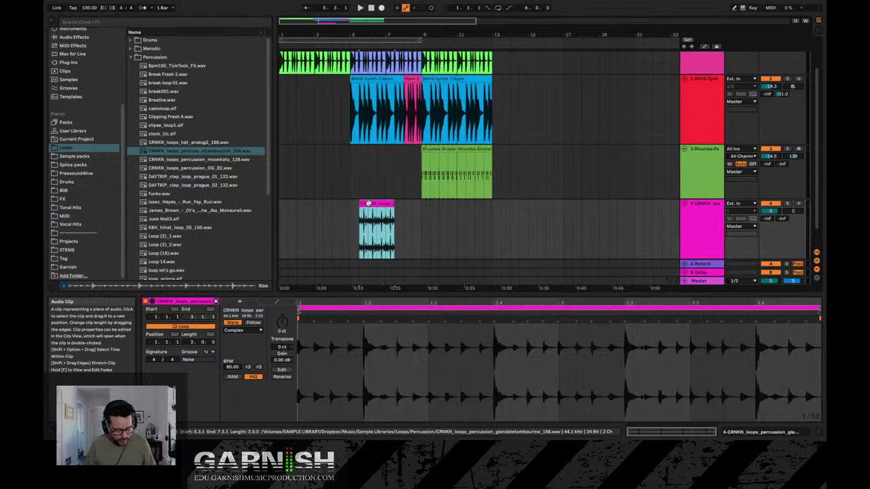
pyautogui.press('Tab')
pyautogui.moveTo(367, 203); pyautogui.dragTo(505, 34)
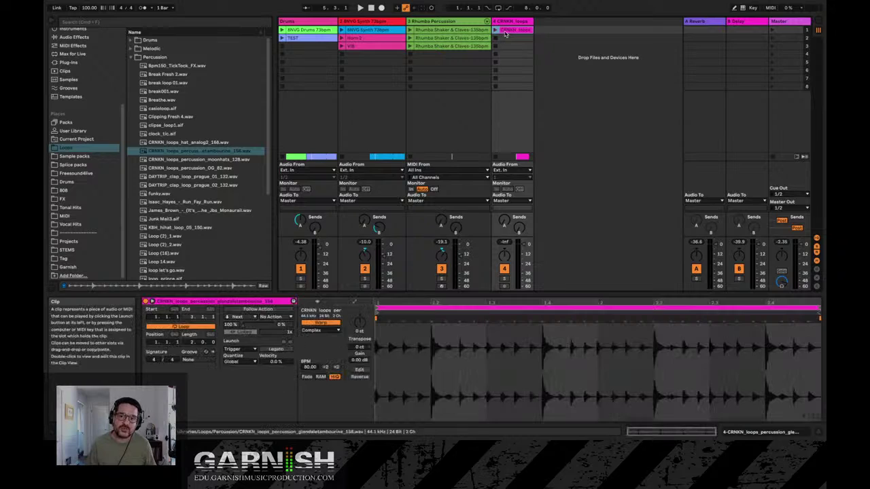
# Compare the tambourine clip's Session View copy with its Arrangement View original
pyautogui.press('Tab')
pyautogui.press('Tab')
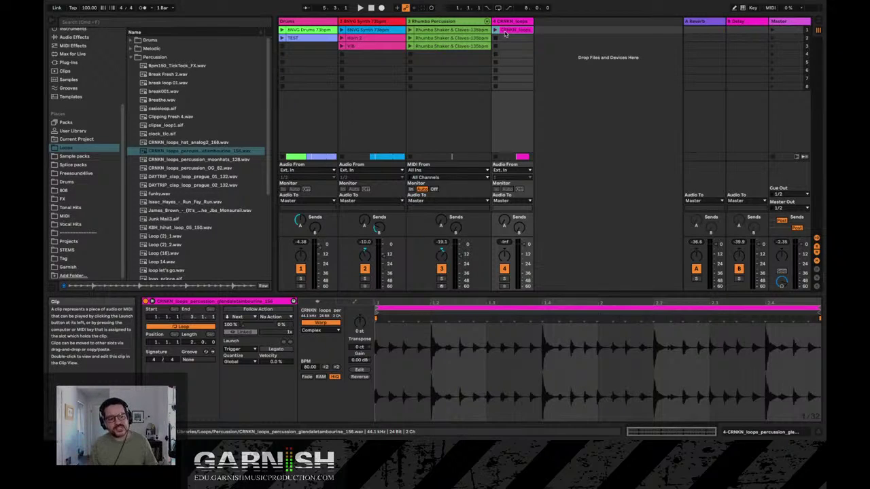
pyautogui.press('Tab')
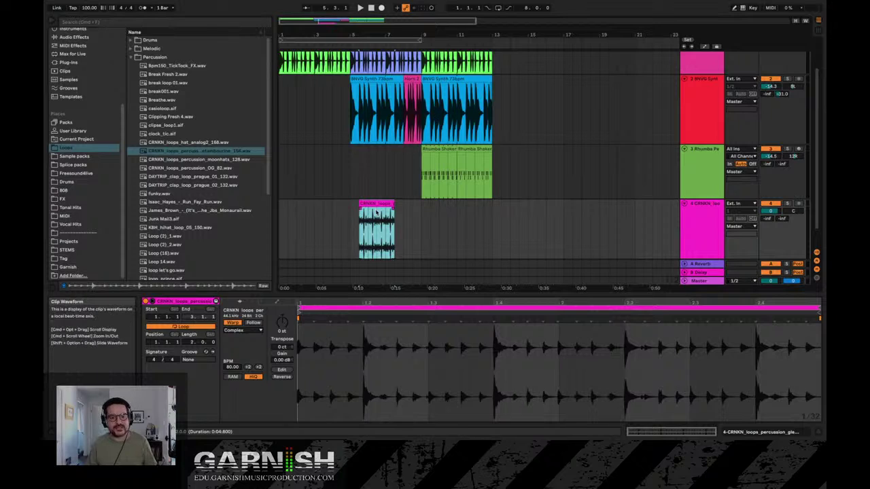
pyautogui.press('Tab')
pyautogui.press('Tab')
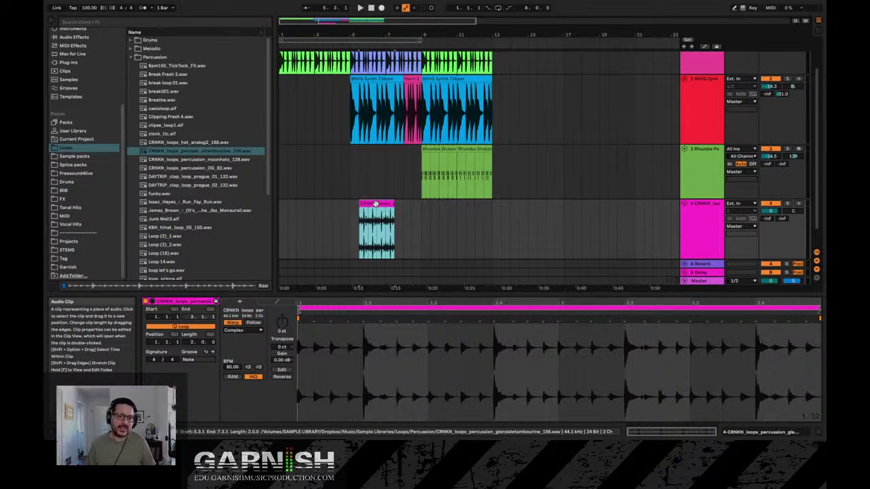
pyautogui.press('Tab')
pyautogui.press('Tab')
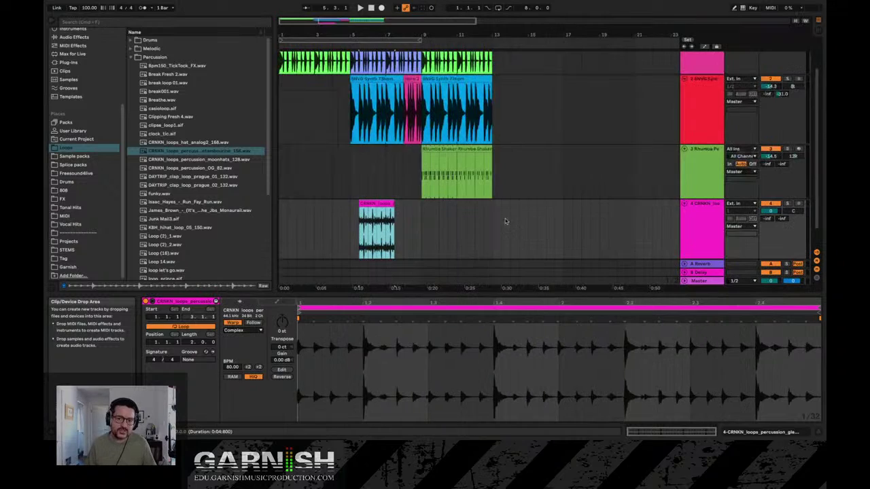
# Move the tambourine clip to bar 1 of the Arrangement and reverse its sample
pyautogui.moveTo(375, 205); pyautogui.dragTo(294, 204)
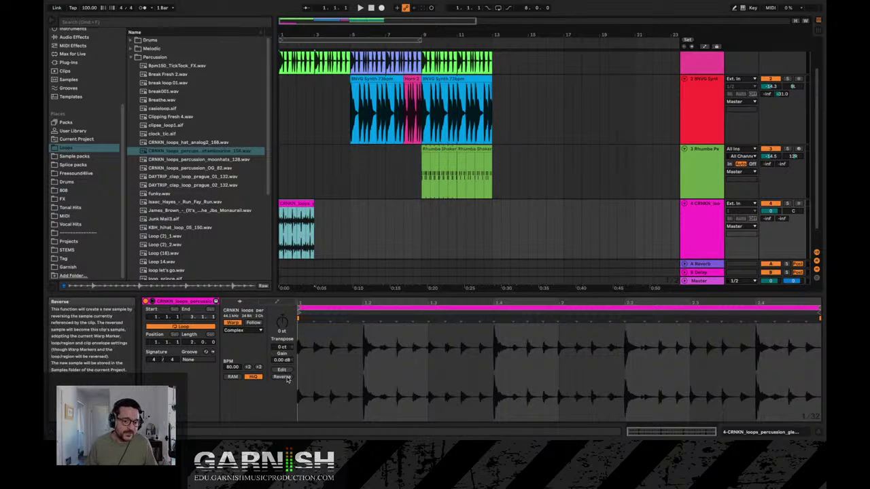
pyautogui.click(282, 377)
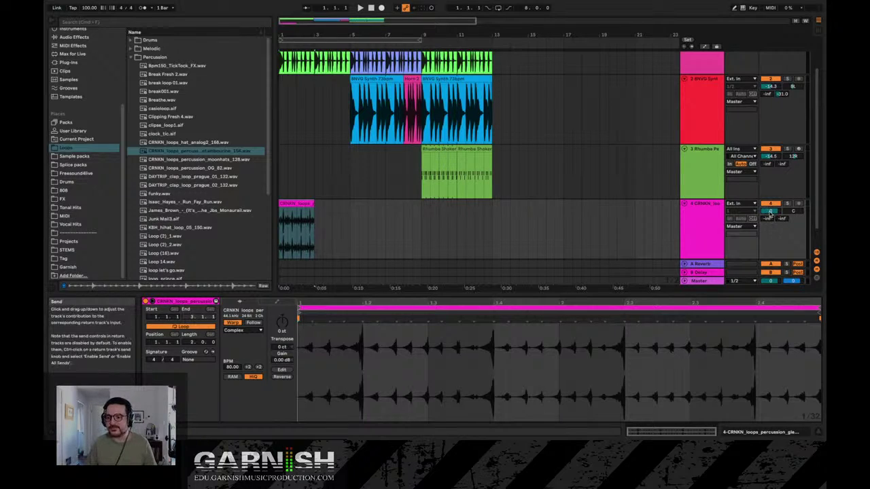
# Lower the tambourine track's volume to -10.6 dB and play the Arrangement
pyautogui.moveTo(770, 211); pyautogui.dragTo(770, 224)
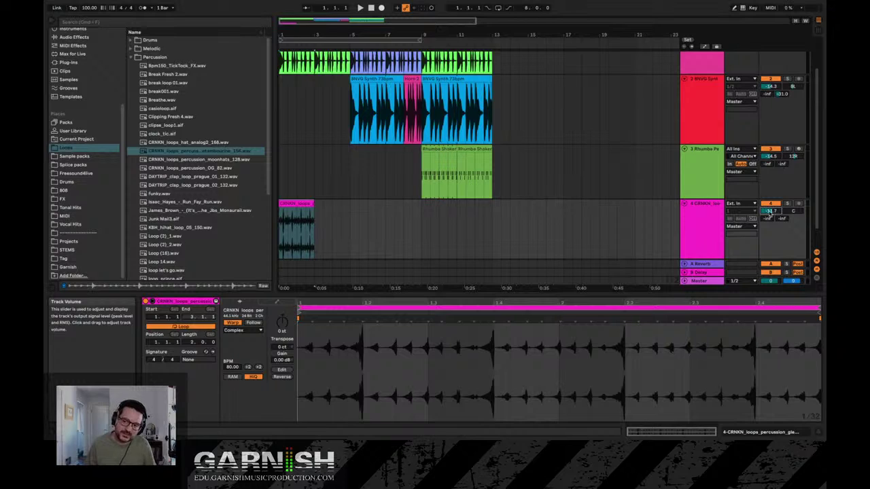
pyautogui.press('space')
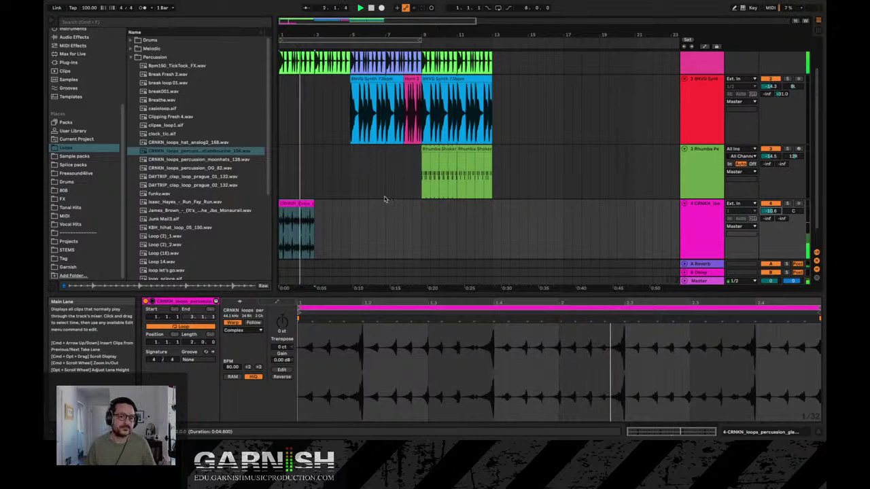
# Duplicate the reversed tambourine clip to bar 3 and reverse the duplicate so it plays forwards
pyautogui.click(306, 204)
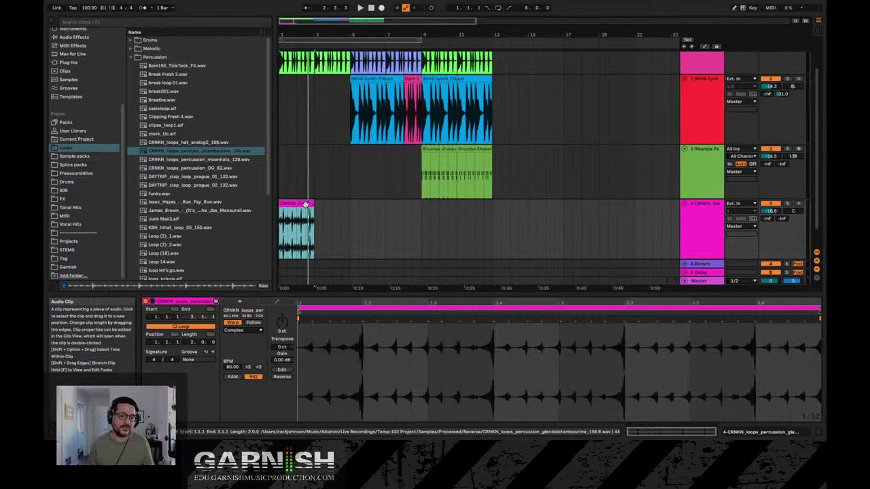
pyautogui.press('super+d')
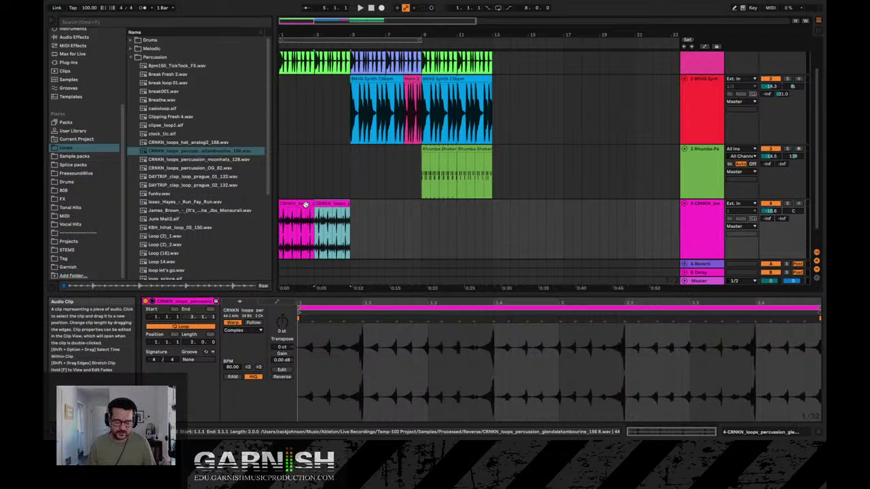
pyautogui.click(326, 203)
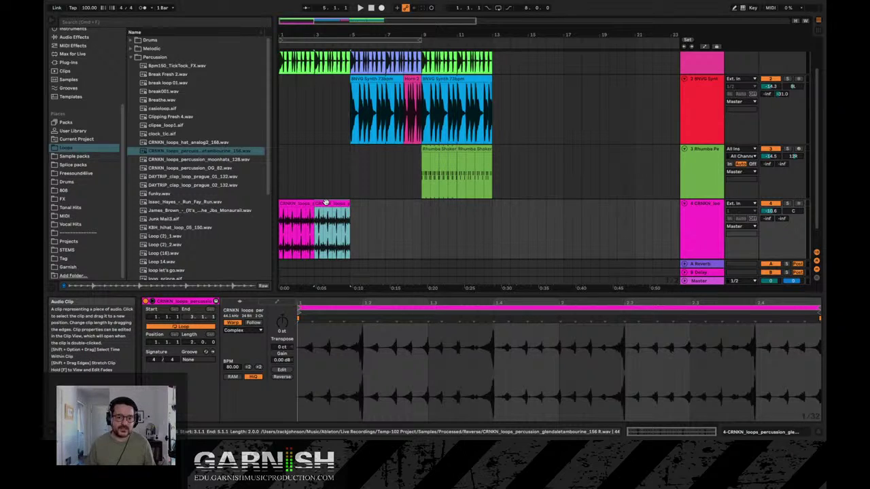
pyautogui.click(286, 376)
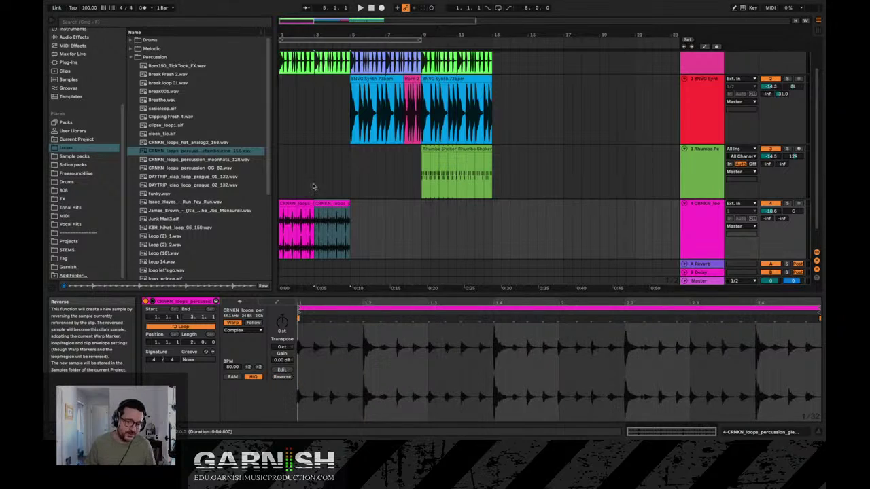
# Rename the reversed tambourine clip at bar 1 as REV
pyautogui.moveTo(305, 36); pyautogui.dragTo(306, 67)
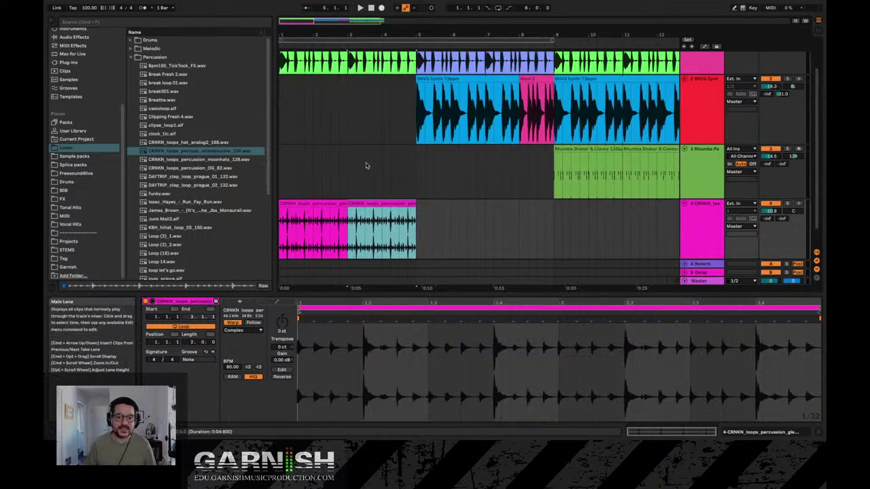
pyautogui.click(314, 203)
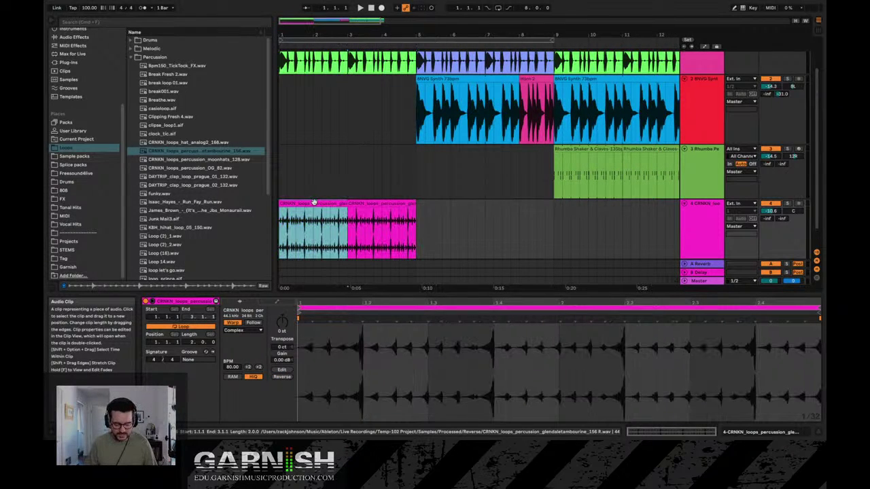
pyautogui.press('super+r')
pyautogui.write('REV')
pyautogui.press('Return')
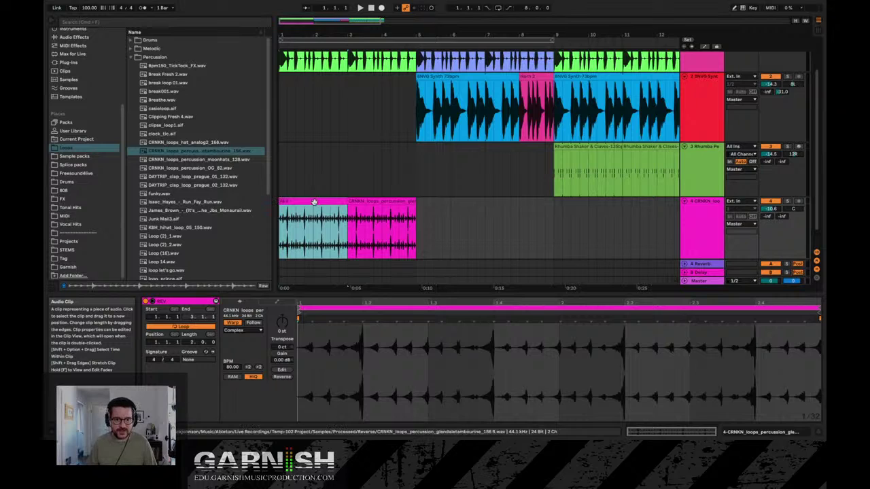
# Rename the forward-playing tambourine clip at bar 3 as OG
pyautogui.hscroll(1, 317, 204)
pyautogui.click(360, 204)
pyautogui.hscroll(-1, 360, 204)
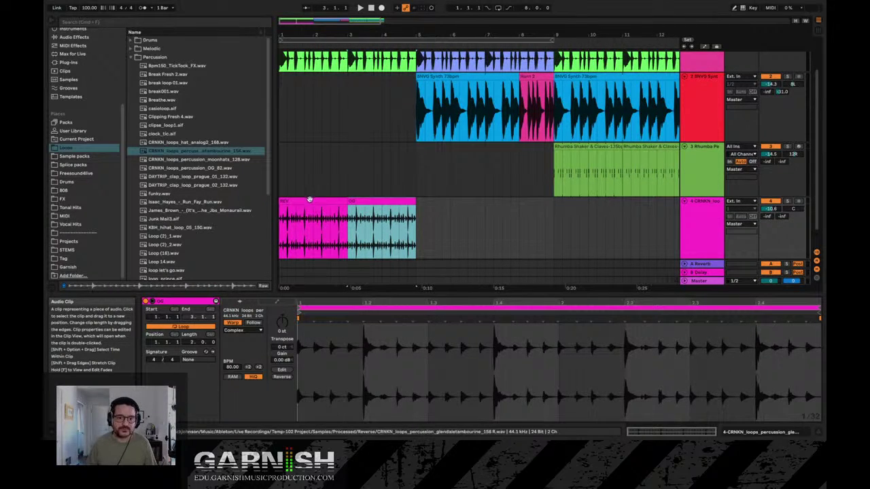
# Move the OG tambourine clip to bar 1 and overlap its last half bar with the REV clip, ending at bar 3
pyautogui.moveTo(309, 200); pyautogui.dragTo(468, 204)
pyautogui.click(401, 203)
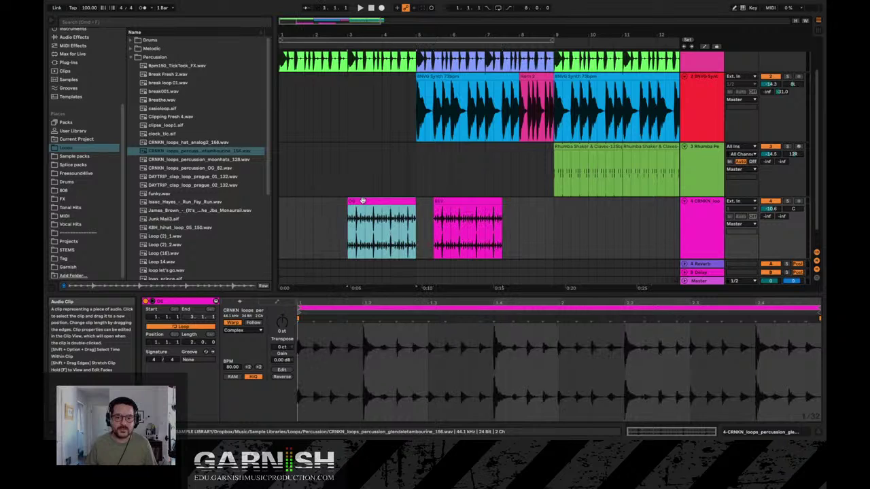
pyautogui.moveTo(372, 202); pyautogui.dragTo(304, 203)
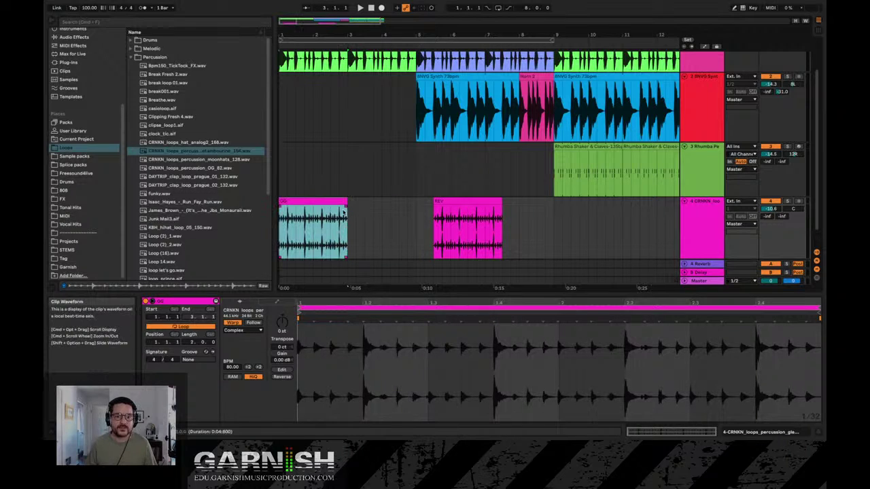
pyautogui.moveTo(446, 208); pyautogui.dragTo(348, 202)
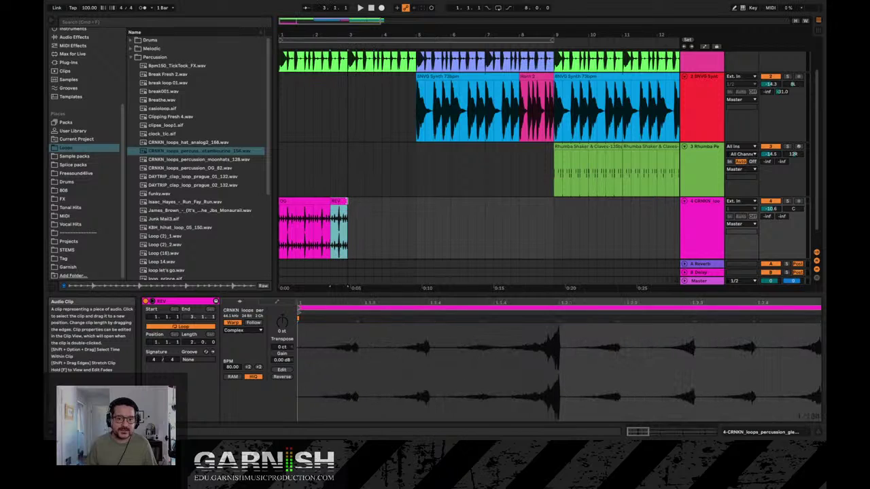
# Duplicate the OG and REV clip pair to bar 3 and play the Arrangement from bar 1
pyautogui.keyDown('shift'); pyautogui.click(280, 214); pyautogui.keyUp('shift')
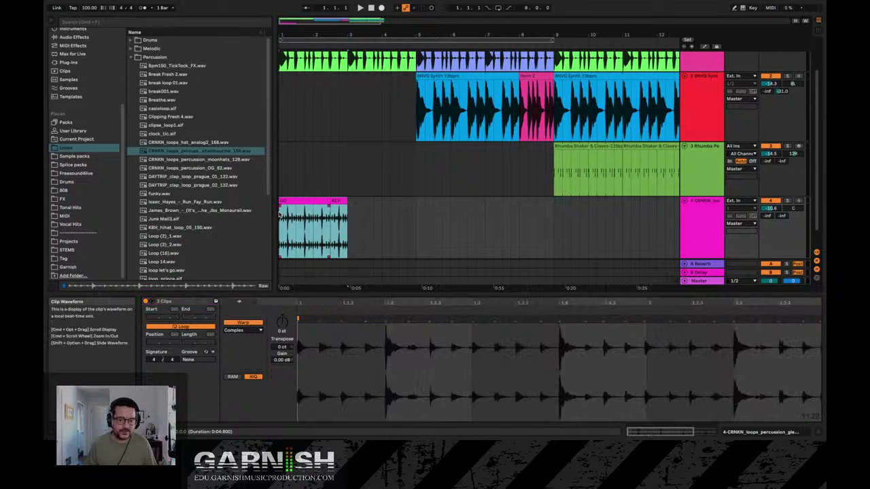
pyautogui.hotkey('ctrl', 'd')
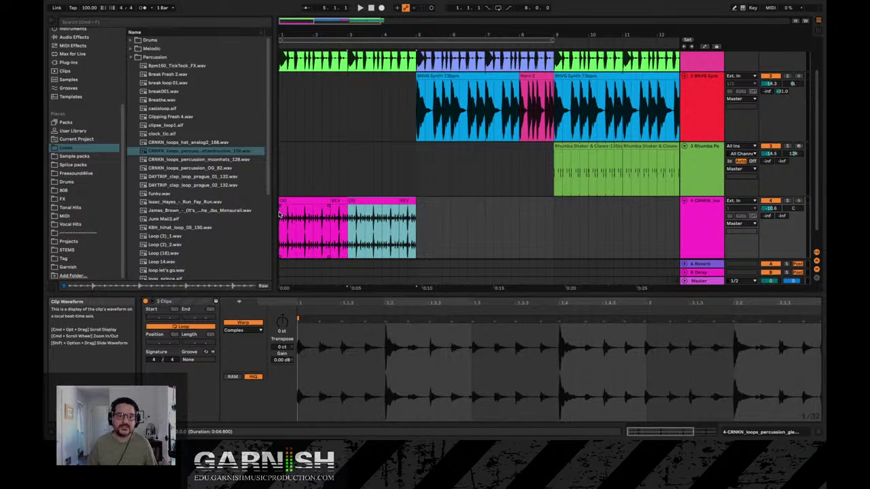
pyautogui.click(284, 180)
pyautogui.press('space')
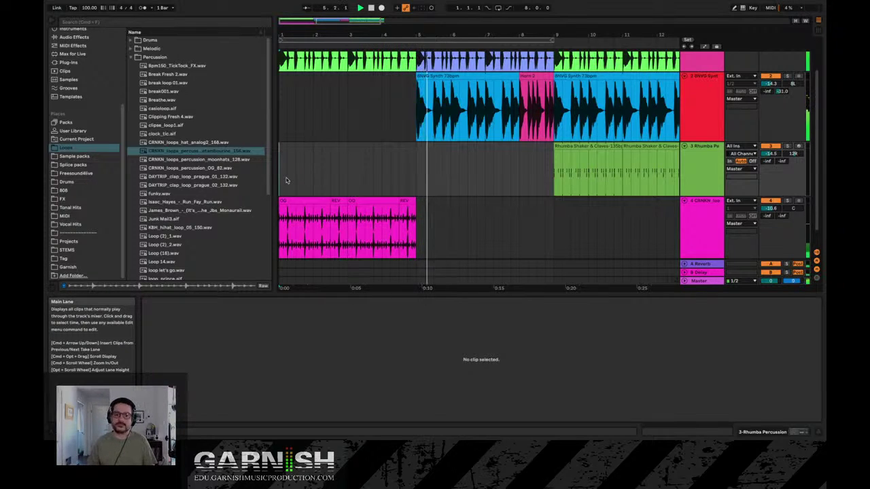
pyautogui.press('space')
# Duplicate the four tambourine clips in bars 1 to 4 twice so the pattern runs to bar 13
pyautogui.press('-')
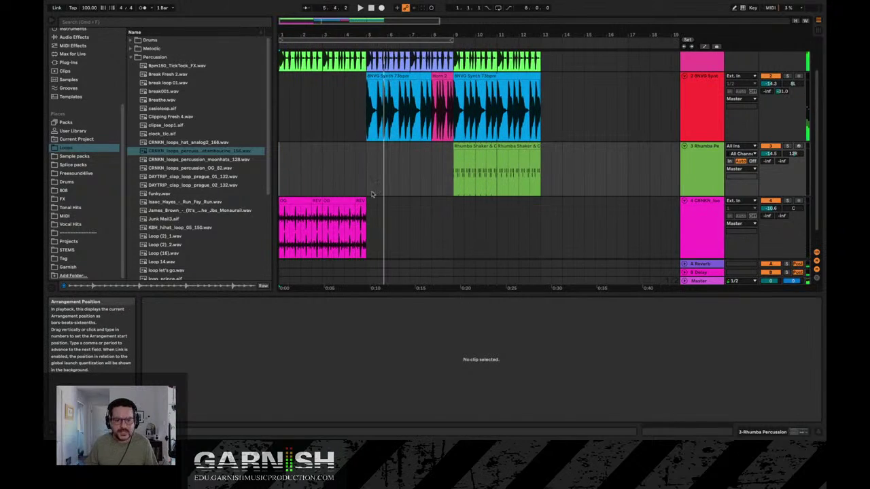
pyautogui.click(362, 216)
pyautogui.moveTo(235, 214); pyautogui.dragTo(235, 215)
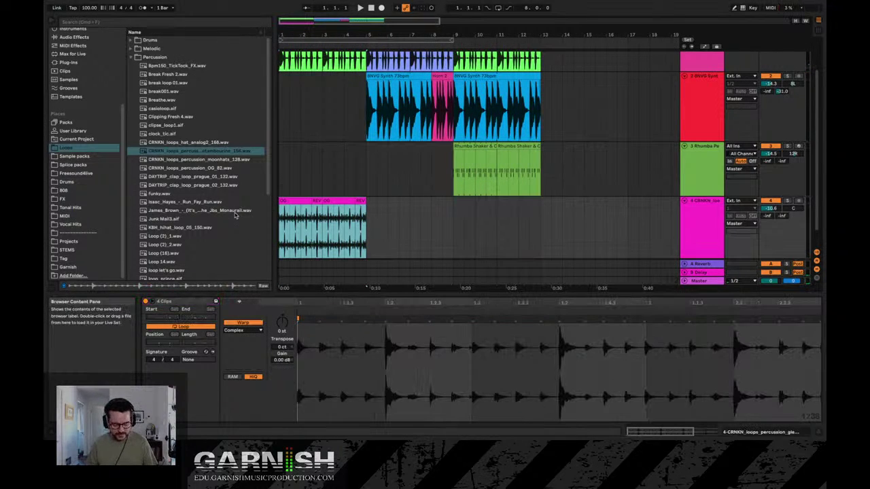
pyautogui.press('super+d')
pyautogui.press('super+d')
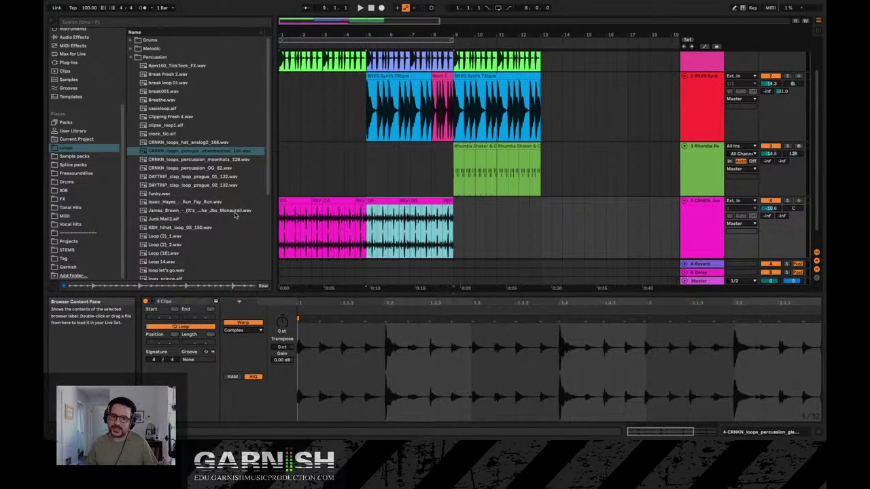
# Fold the tambourine, Rhumba Percussion, Synth and Drums tracks in the Arrangement
pyautogui.click(280, 106)
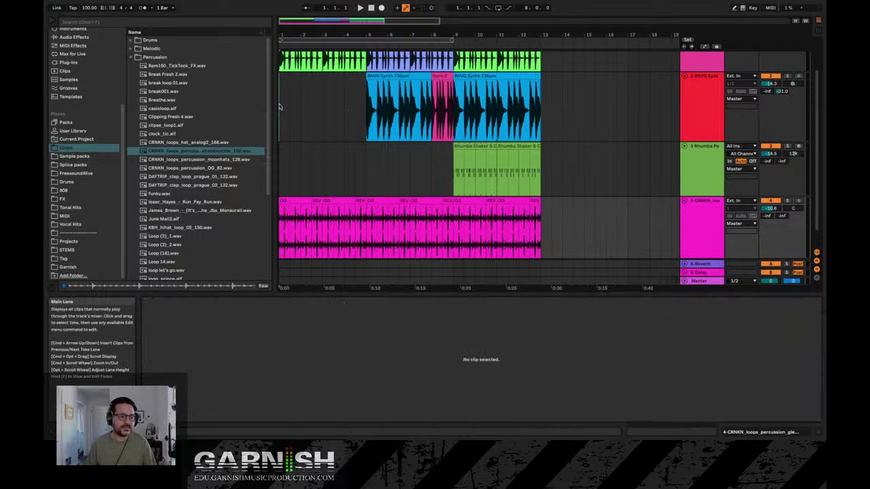
pyautogui.click(684, 202)
pyautogui.click(684, 146)
pyautogui.click(685, 118)
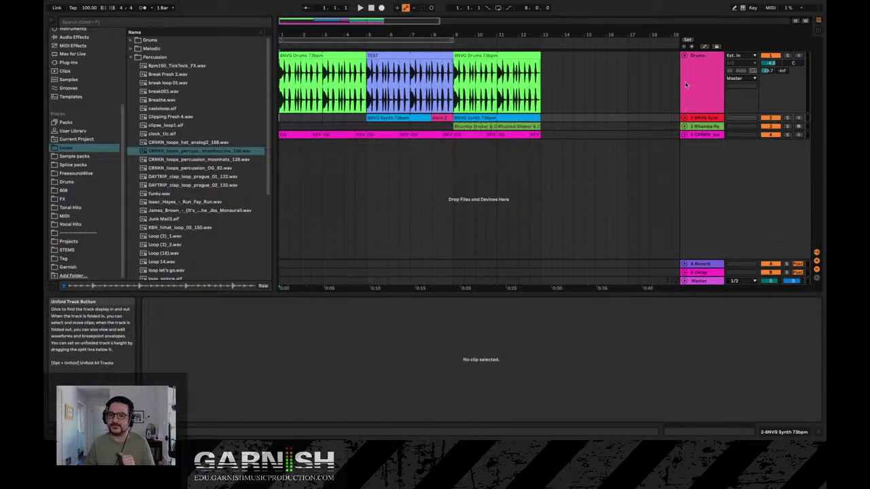
pyautogui.click(684, 56)
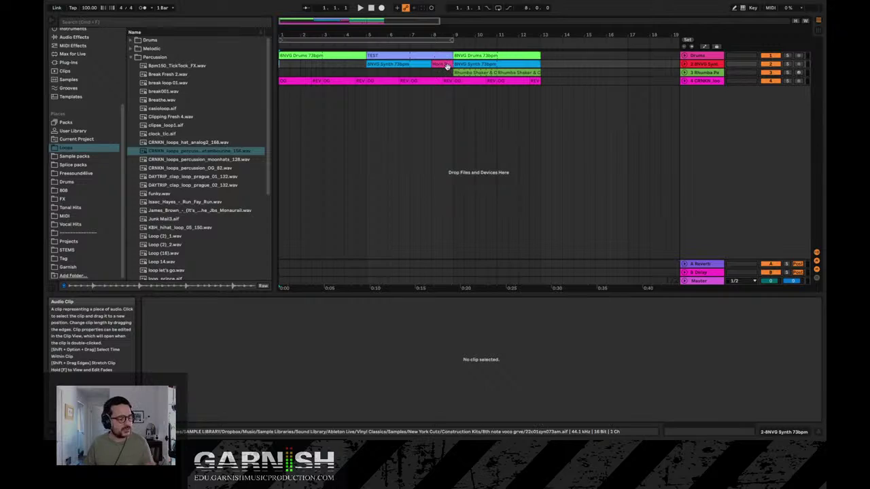
# Play the Arrangement from bar 1, extend the loop brace to 12 bars and turn looping on
pyautogui.click(282, 72)
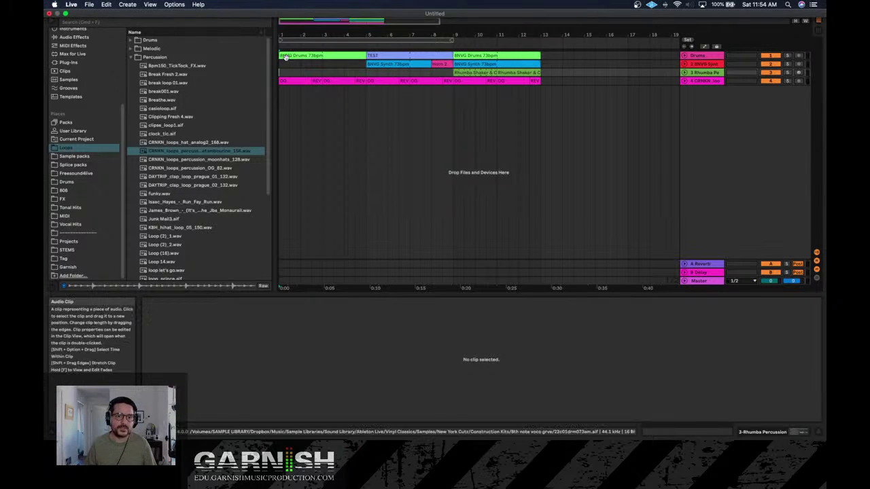
pyautogui.press('space')
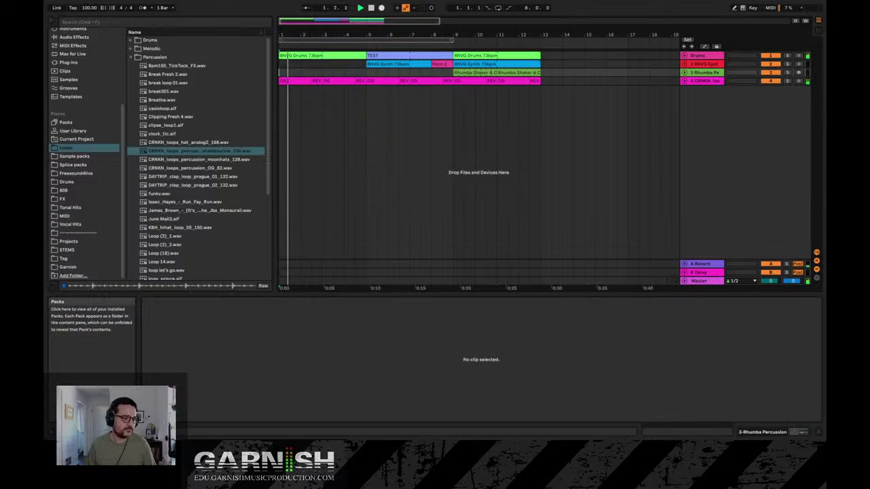
pyautogui.moveTo(451, 40); pyautogui.dragTo(540, 40)
pyautogui.click(498, 7)
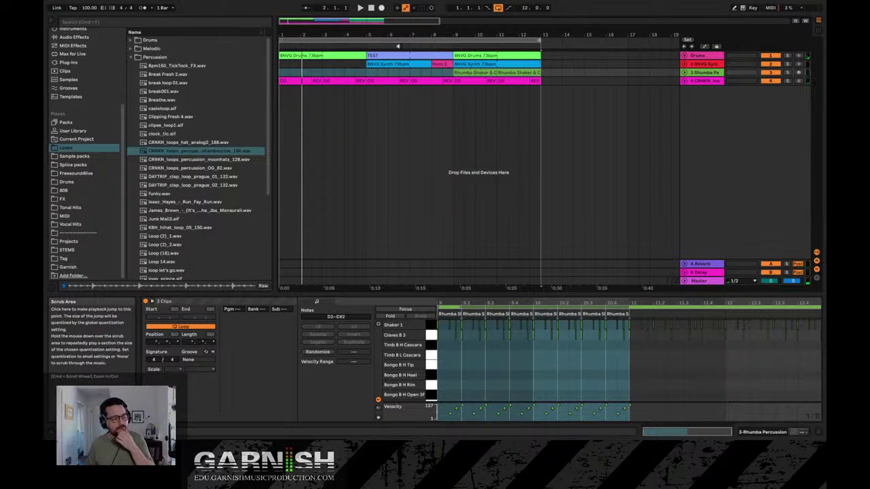
pyautogui.click(282, 69)
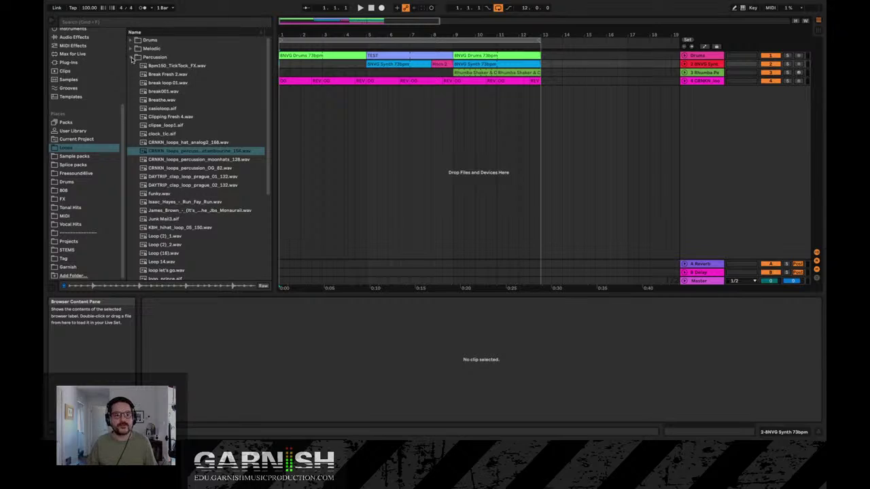
# Collapse the Percussion folder, raise the project tempo to 121 BPM and play the Arrangement
pyautogui.click(130, 57)
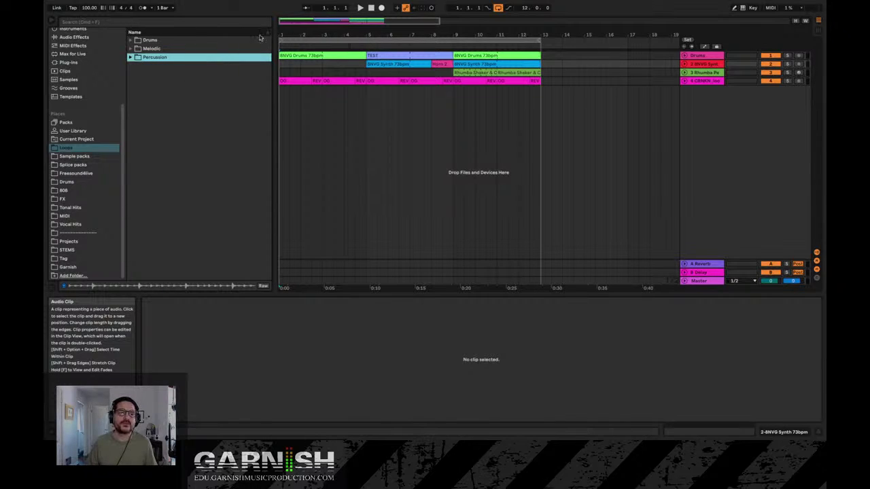
pyautogui.click(90, 8)
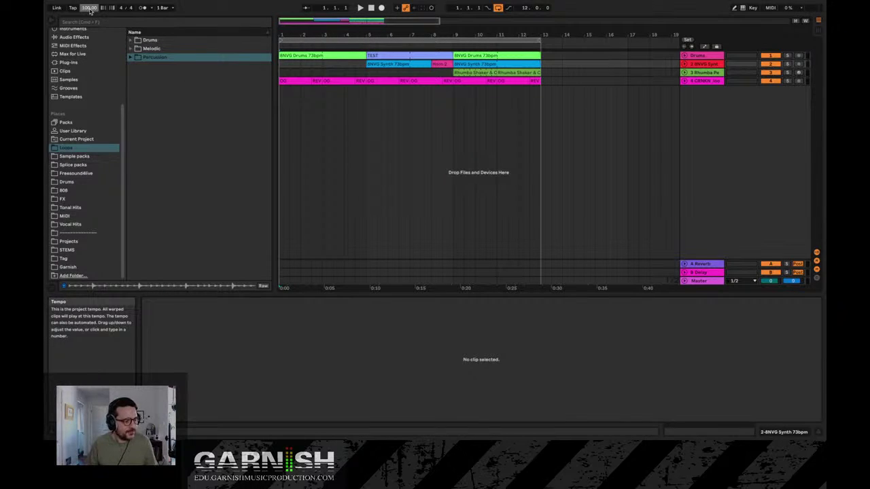
pyautogui.moveTo(93, 10); pyautogui.dragTo(93, 0)
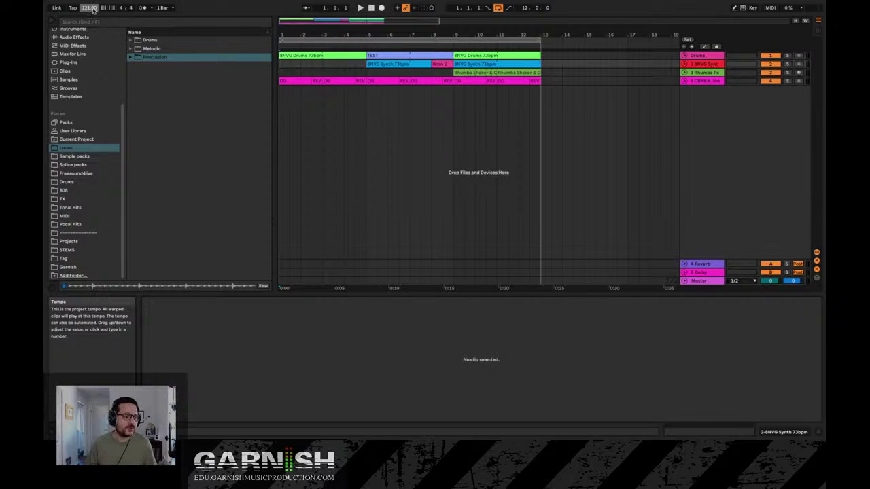
pyautogui.press('space')
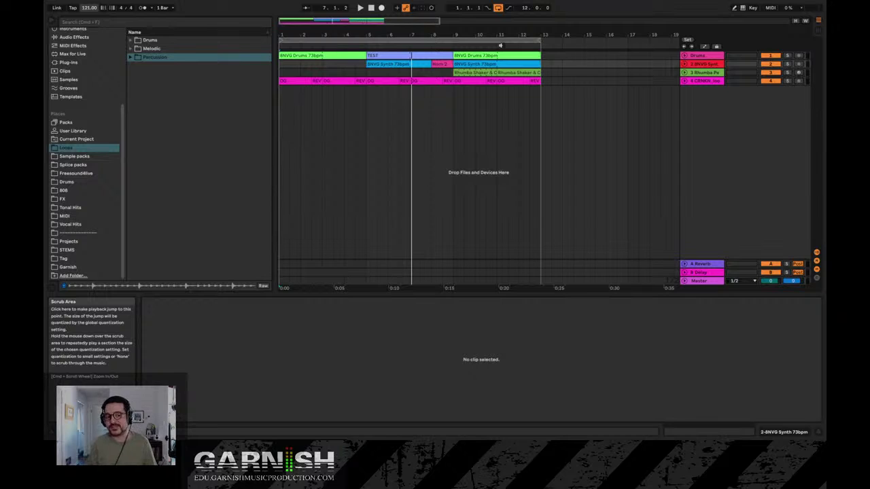
# Switch to Session View and inspect the browser's Places list and its Add Folder dialog without adding a folder
pyautogui.press('Tab')
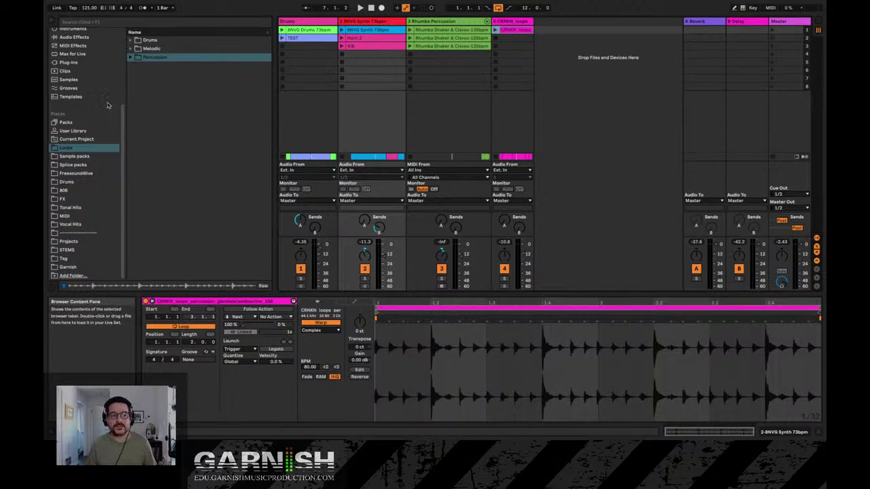
pyautogui.scroll(5, 106, 109)
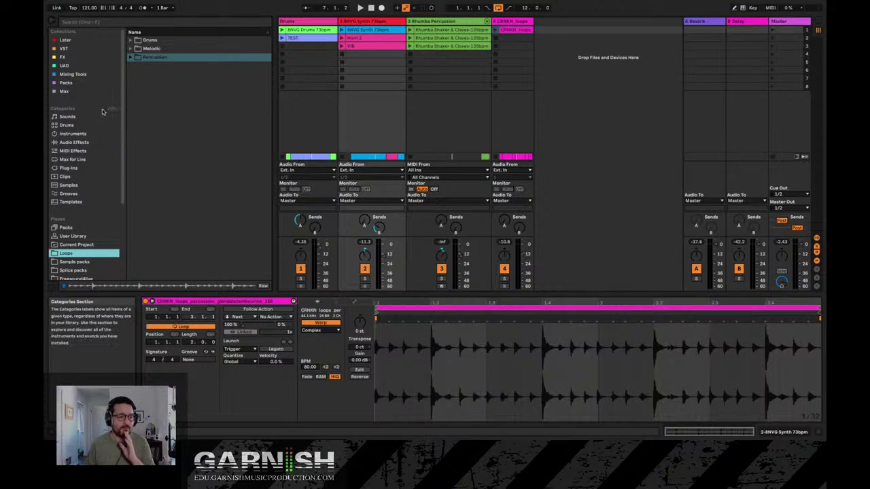
pyautogui.scroll(-5, 100, 136)
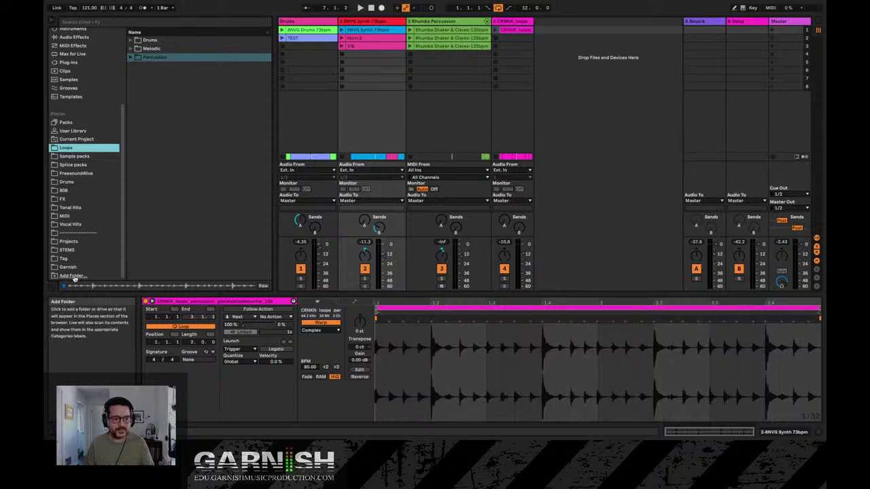
pyautogui.click(73, 275)
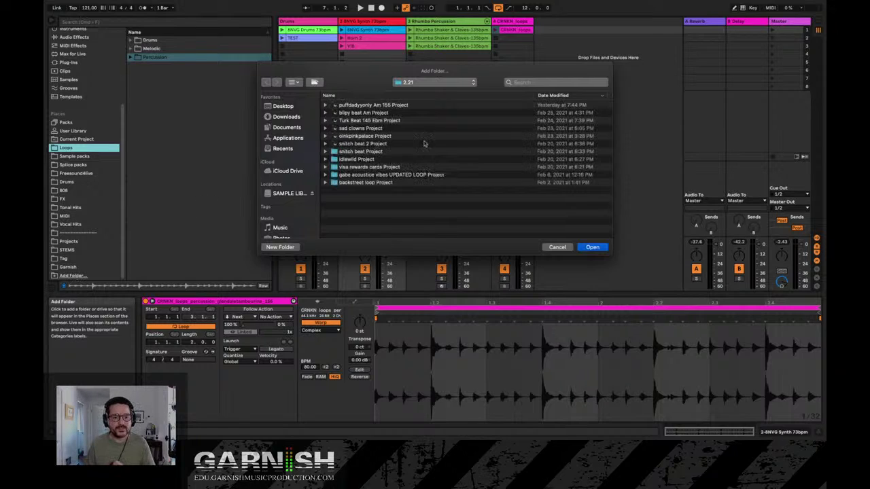
pyautogui.click(556, 247)
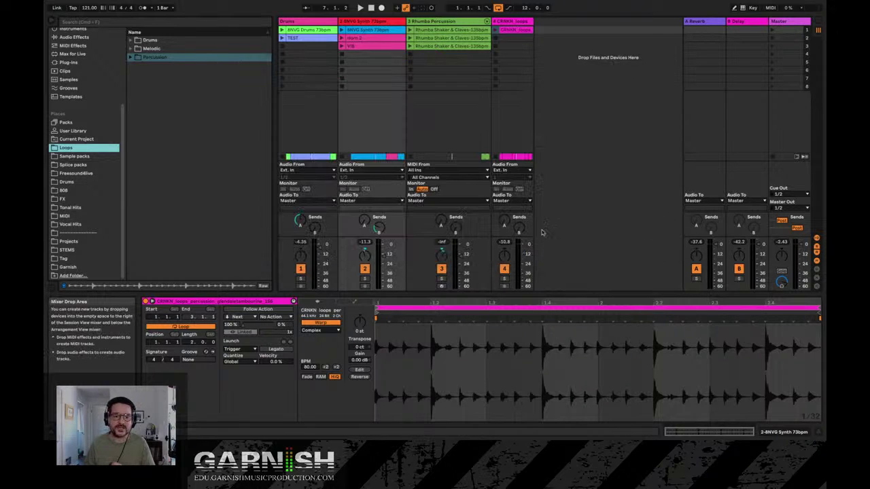
pyautogui.scroll(5, 89, 200)
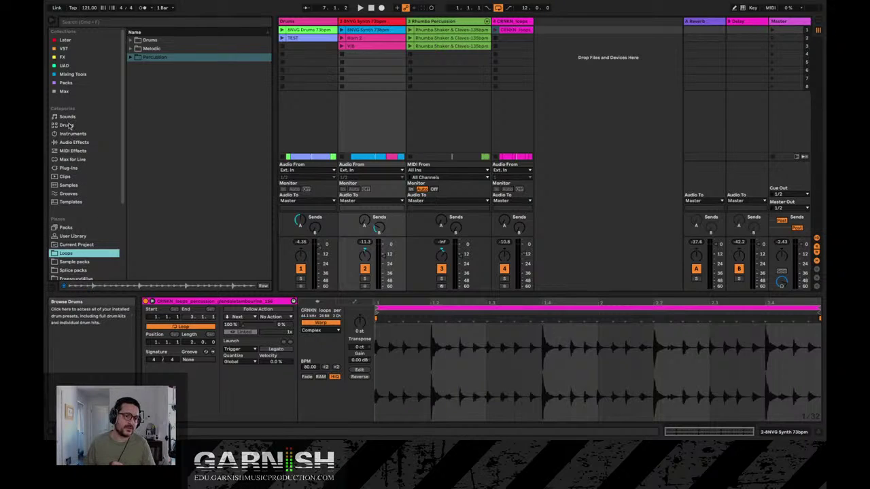
# Browse the content of the Packs, Clips, Drums and Sounds entries in the library browser
pyautogui.click(73, 227)
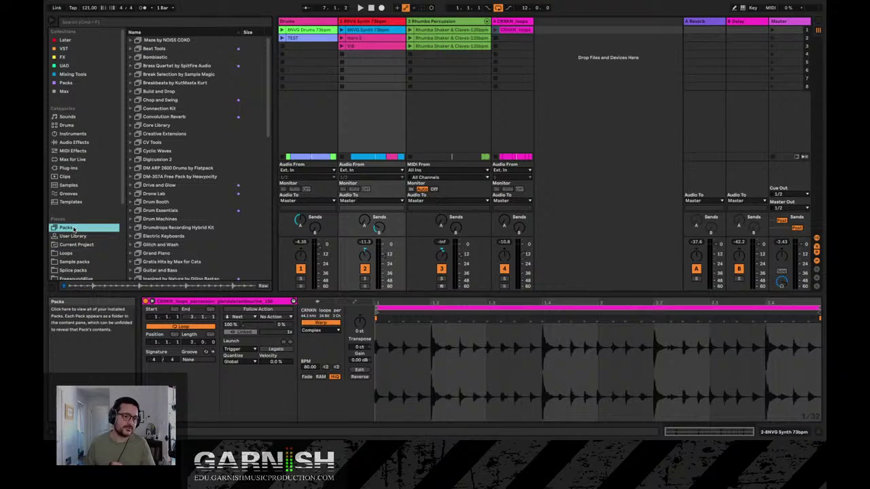
pyautogui.click(79, 184)
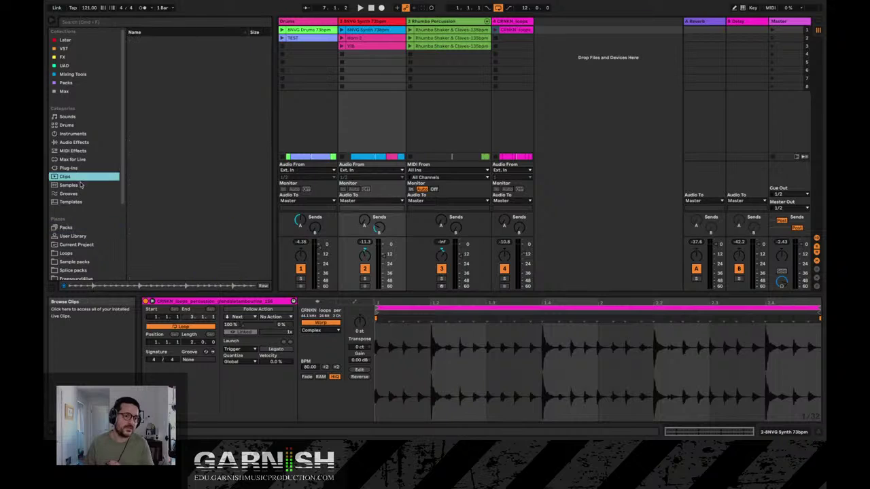
pyautogui.click(80, 125)
pyautogui.click(77, 117)
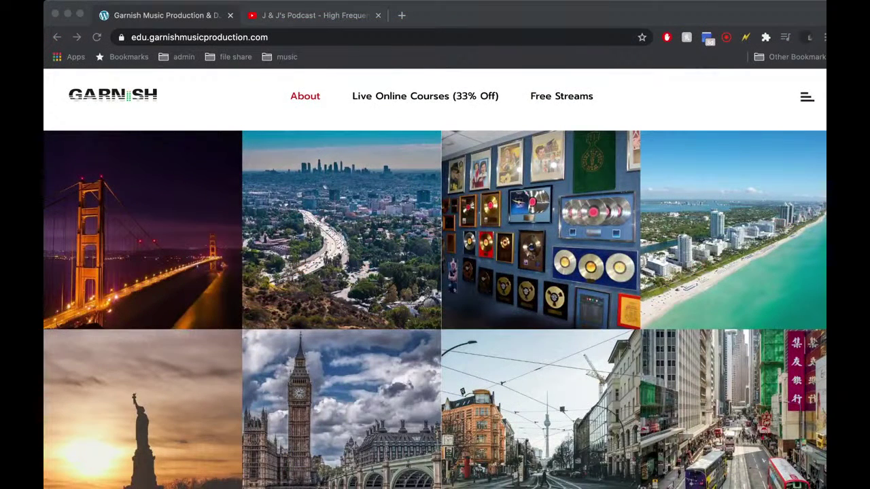
# Switch to Chrome to show the Garnish Music Production site and the J & J's Podcast page
pyautogui.press('super+Tab')
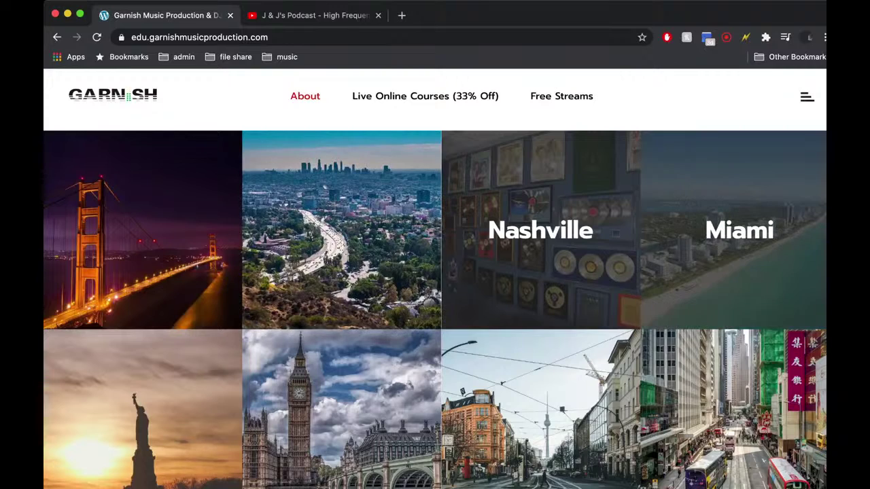
pyautogui.moveTo(425, 97)
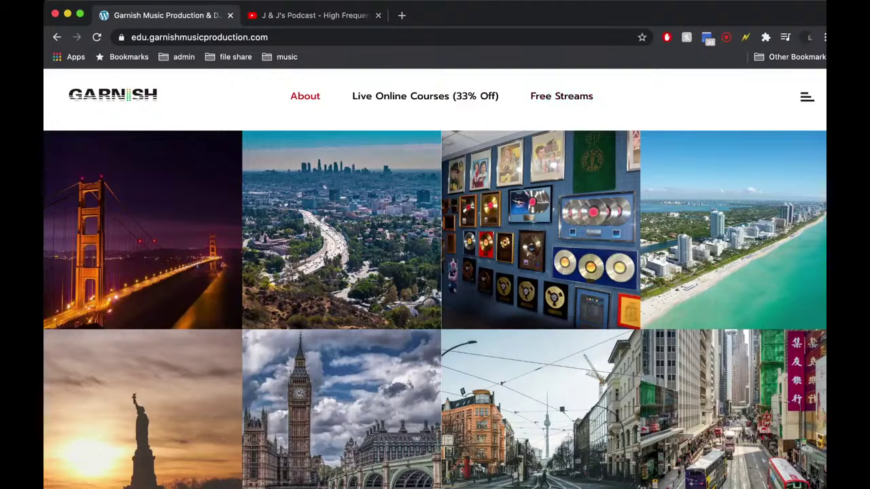
pyautogui.click(313, 15)
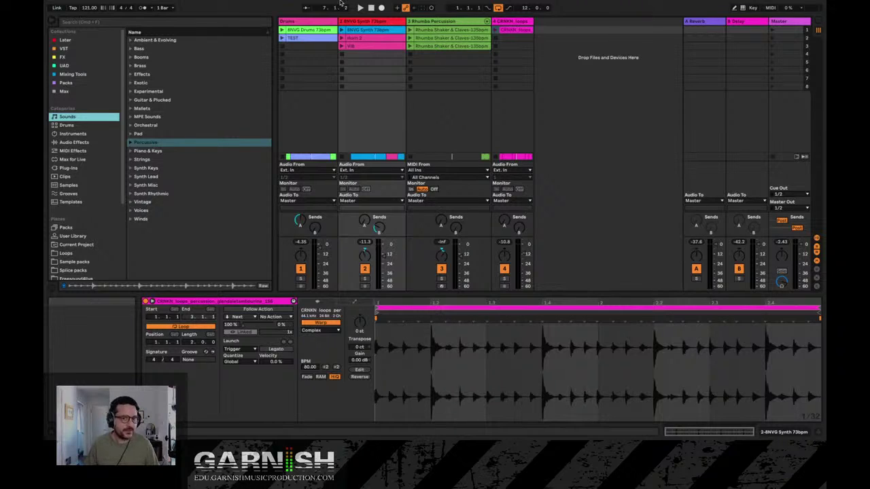
# Collect All and Save the Live Set, including files from elsewhere, other Projects, the User Library and Factory Packs
pyautogui.moveTo(196, 9)
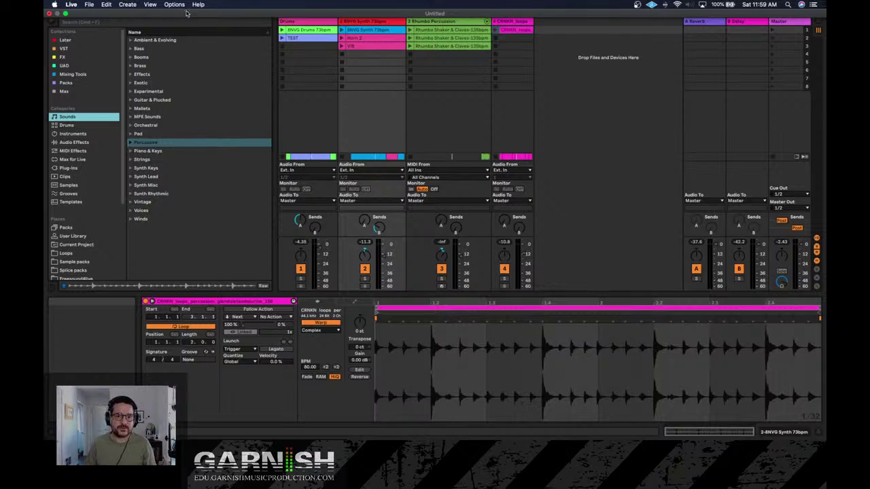
pyautogui.click(89, 5)
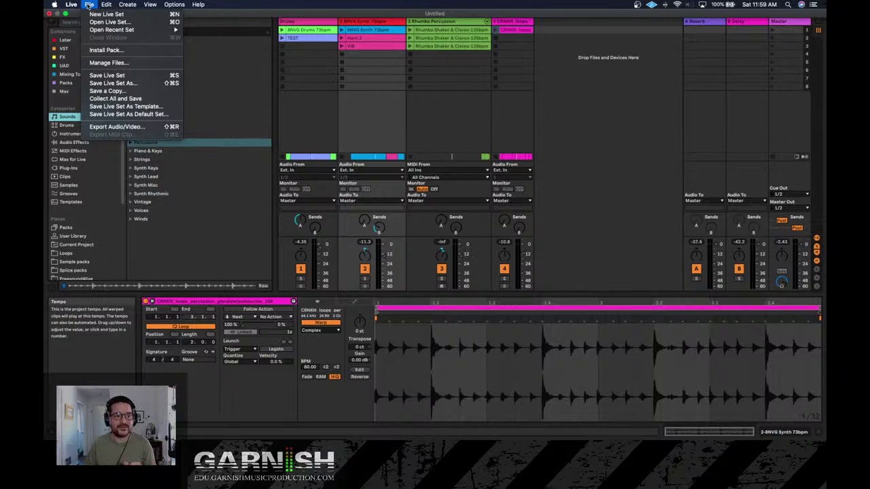
pyautogui.click(137, 100)
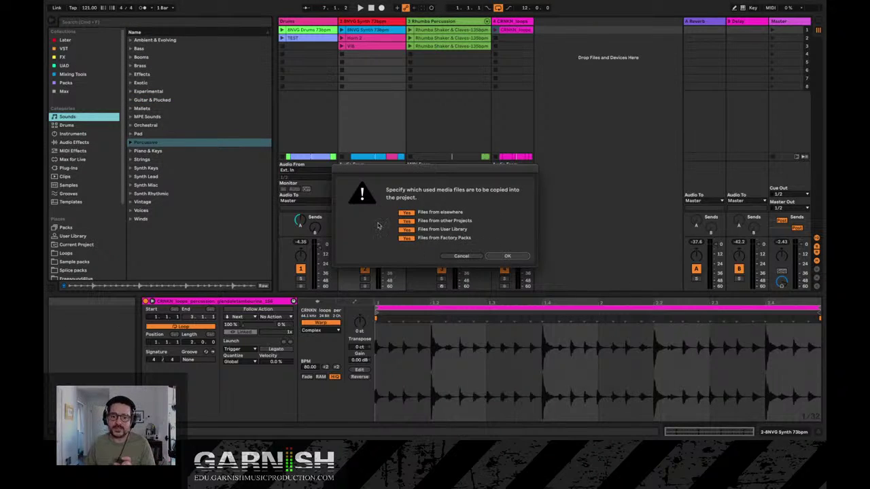
pyautogui.click(507, 256)
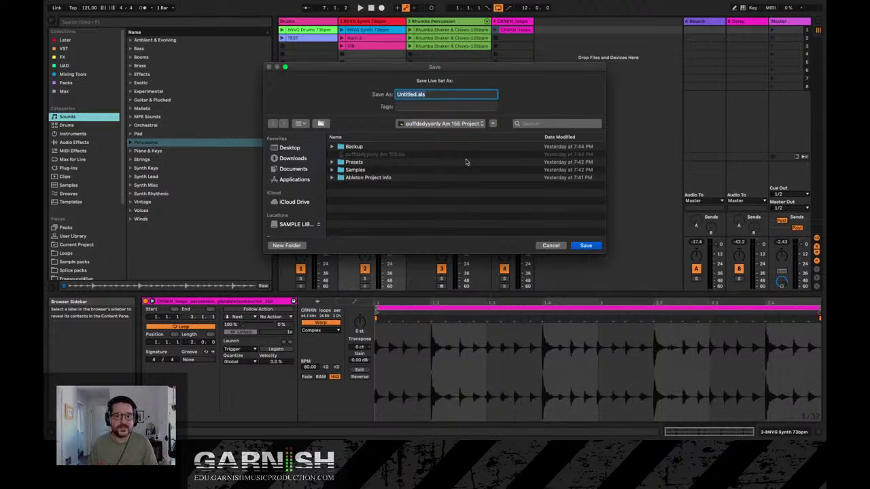
# Name the Live Set Garnish Beat.als and save it in the 2.21 folder
pyautogui.click(415, 94)
pyautogui.doubleClick(415, 95)
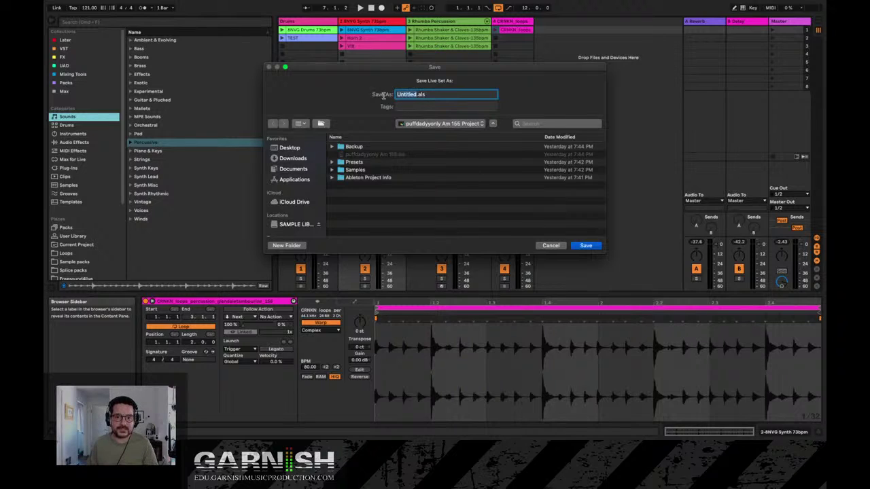
pyautogui.write('Garnish')
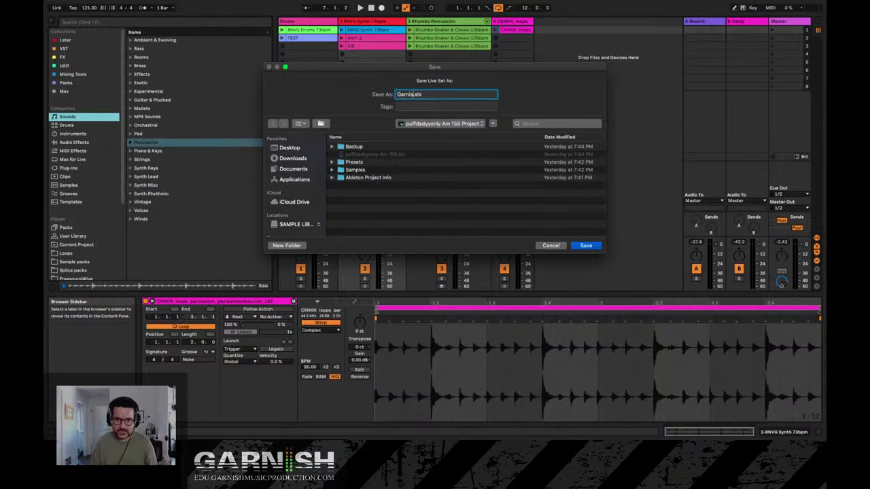
pyautogui.write(' Beat')
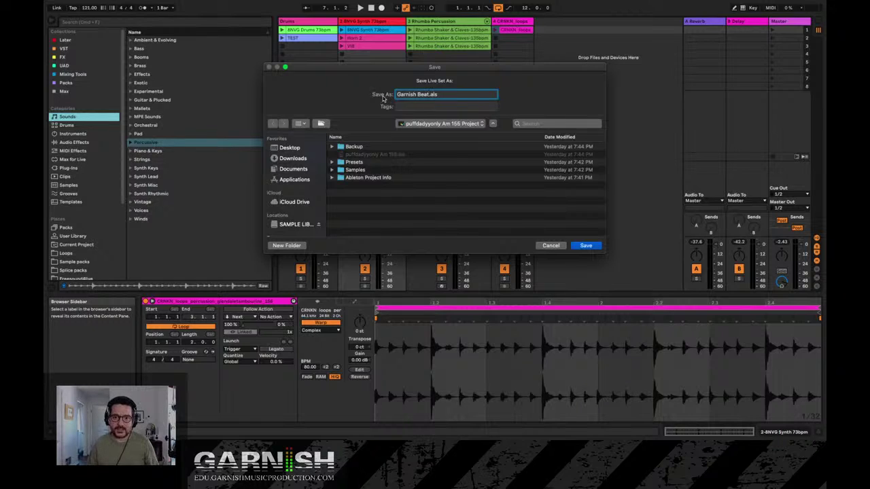
pyautogui.click(435, 126)
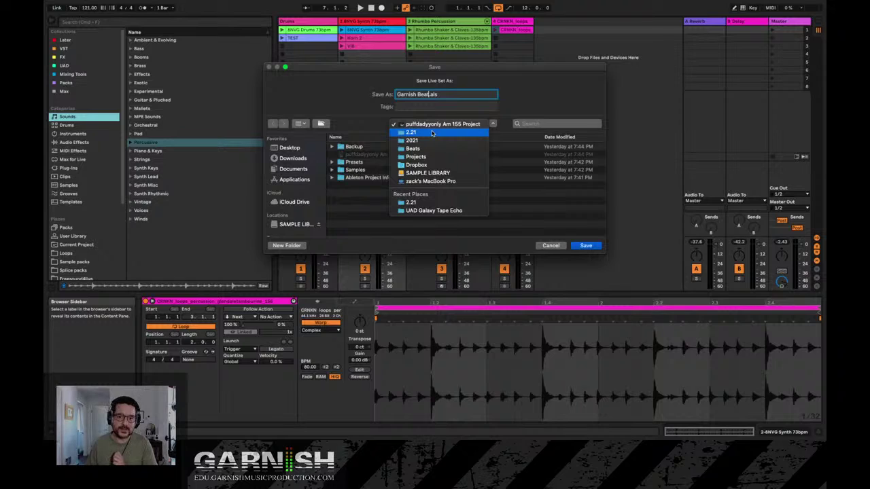
pyautogui.click(432, 133)
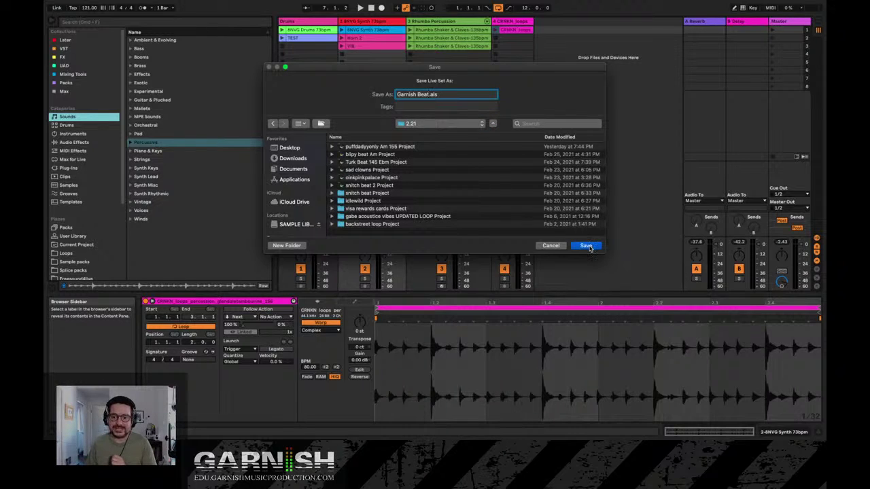
pyautogui.click(587, 246)
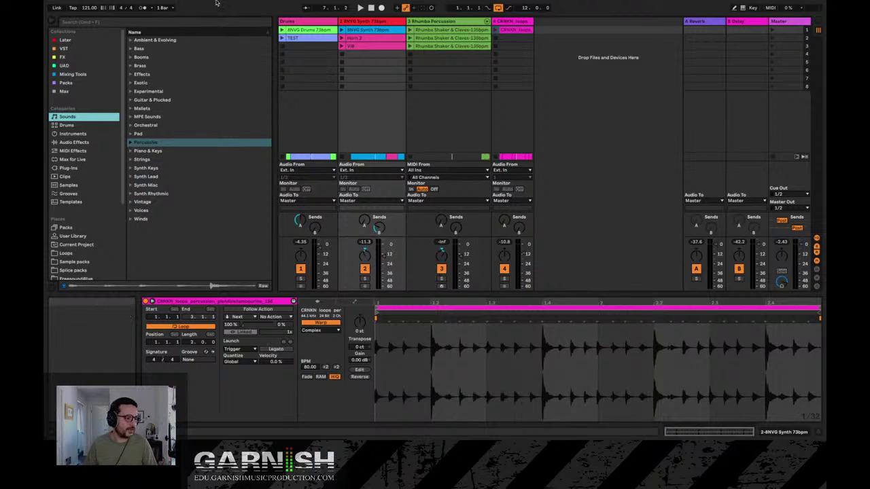
pyautogui.moveTo(215, 1)
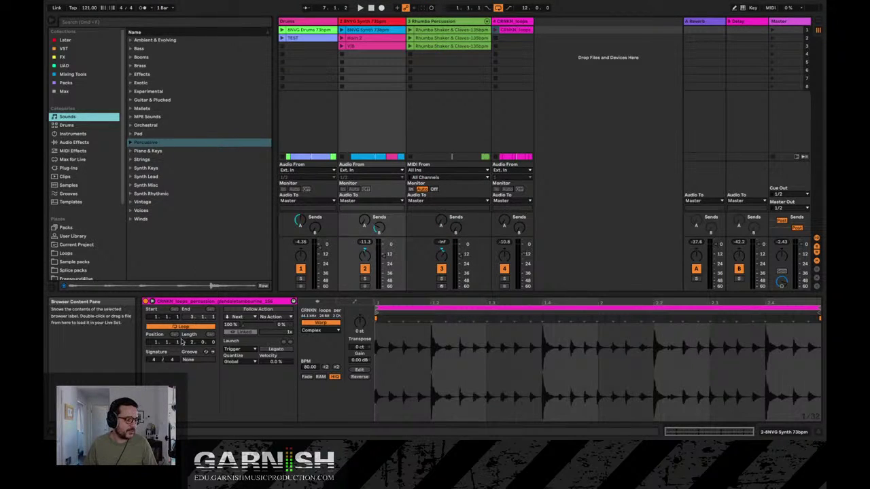